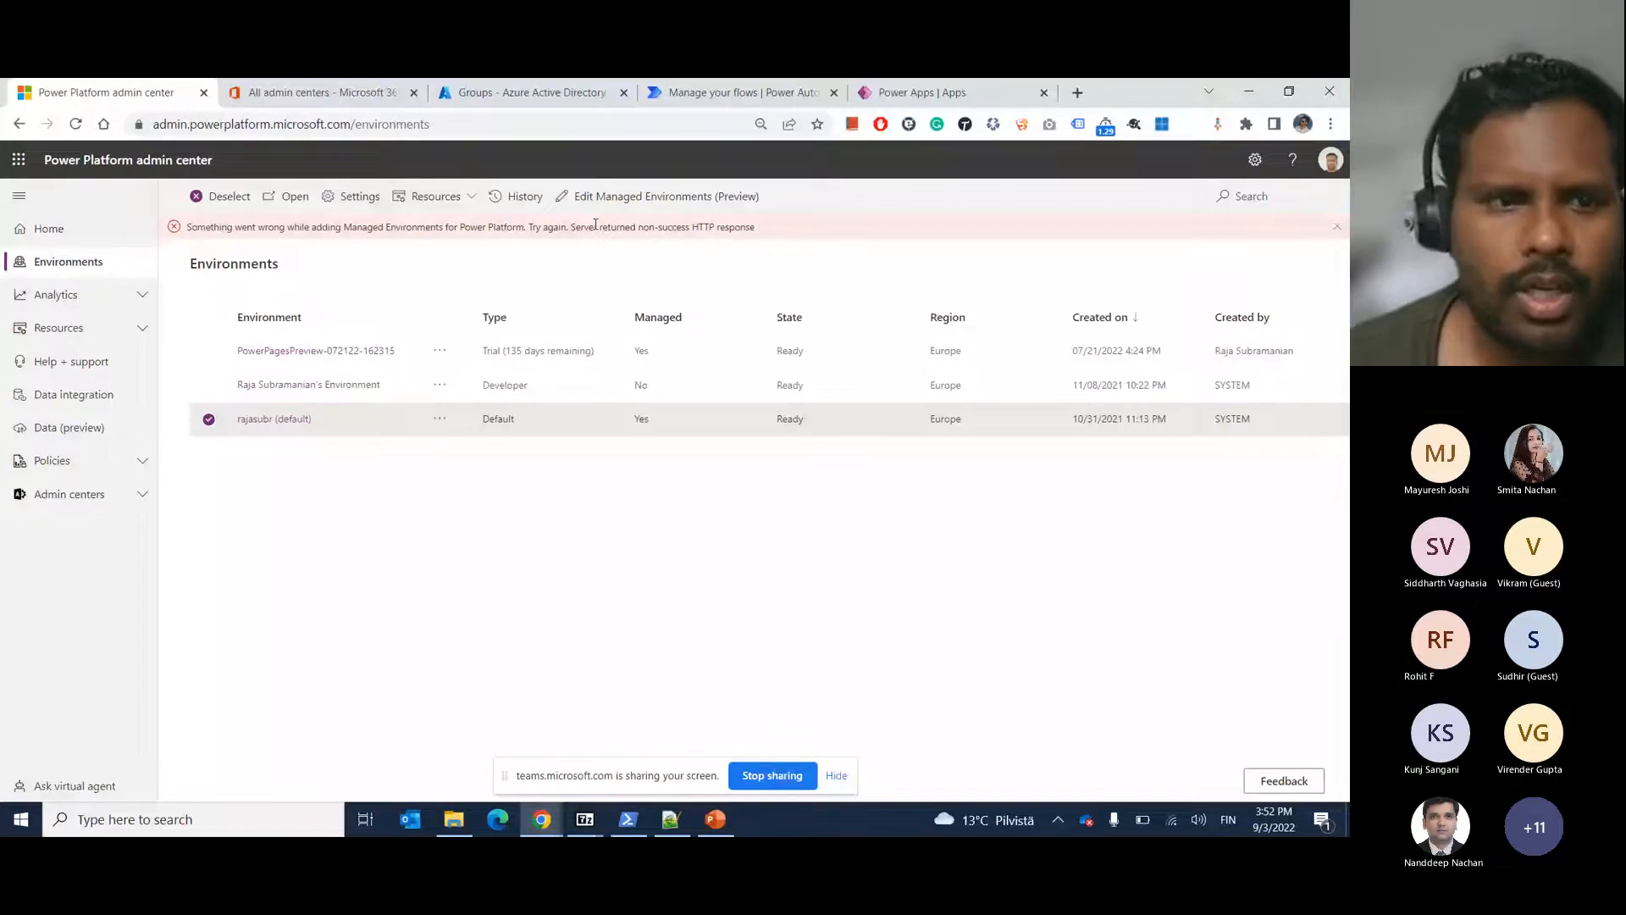
left_click(609, 197)
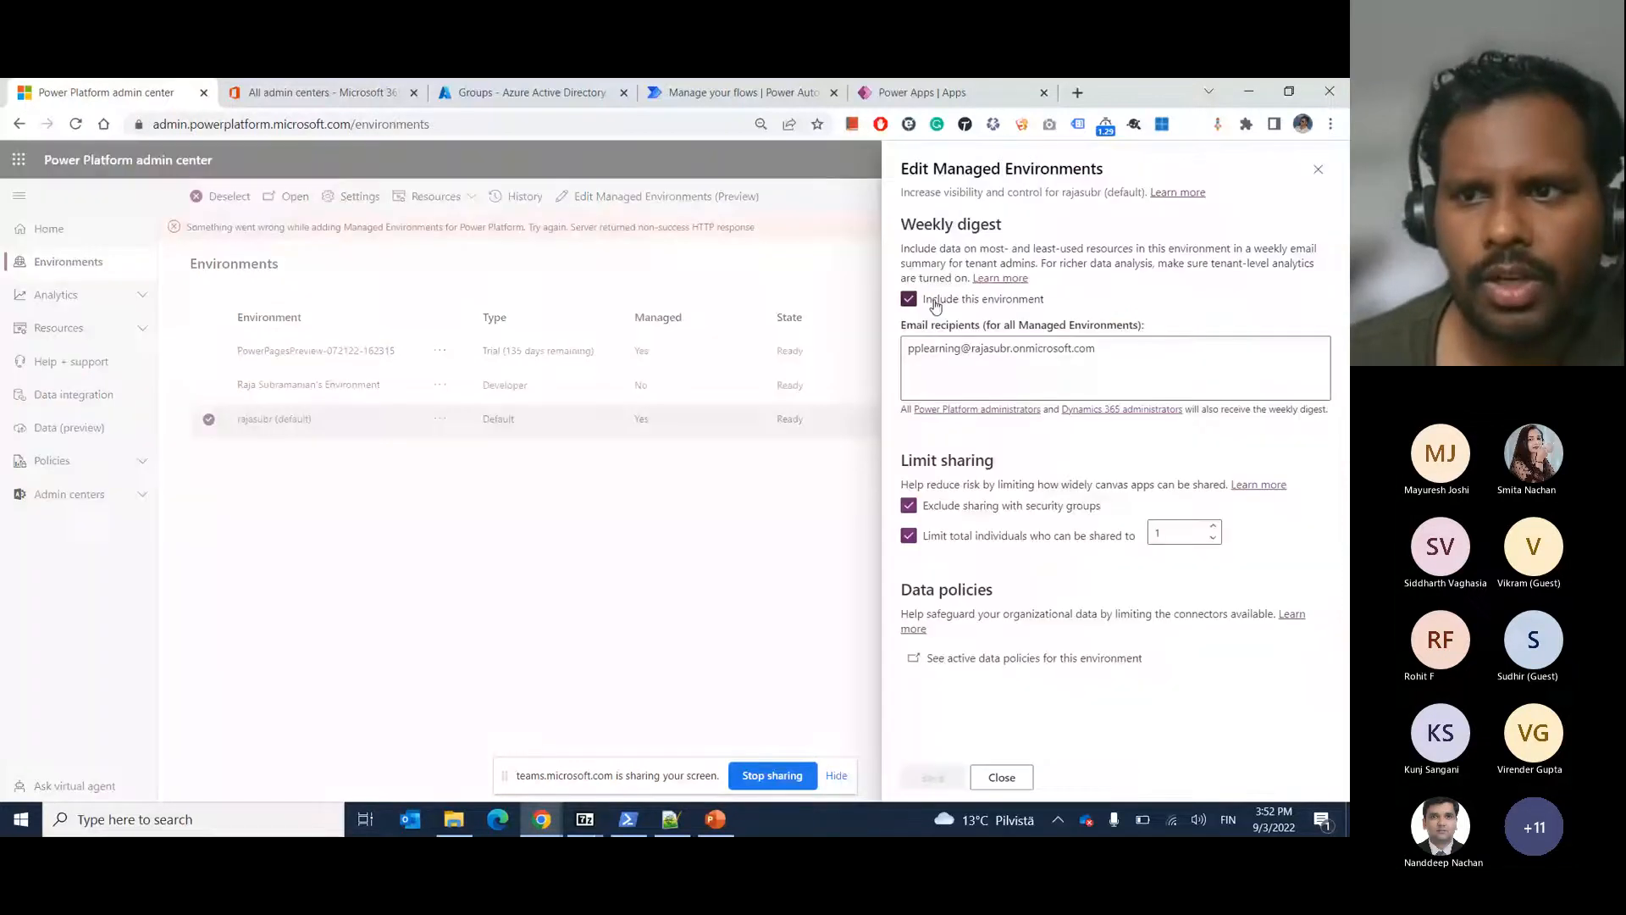
left_click(1316, 172)
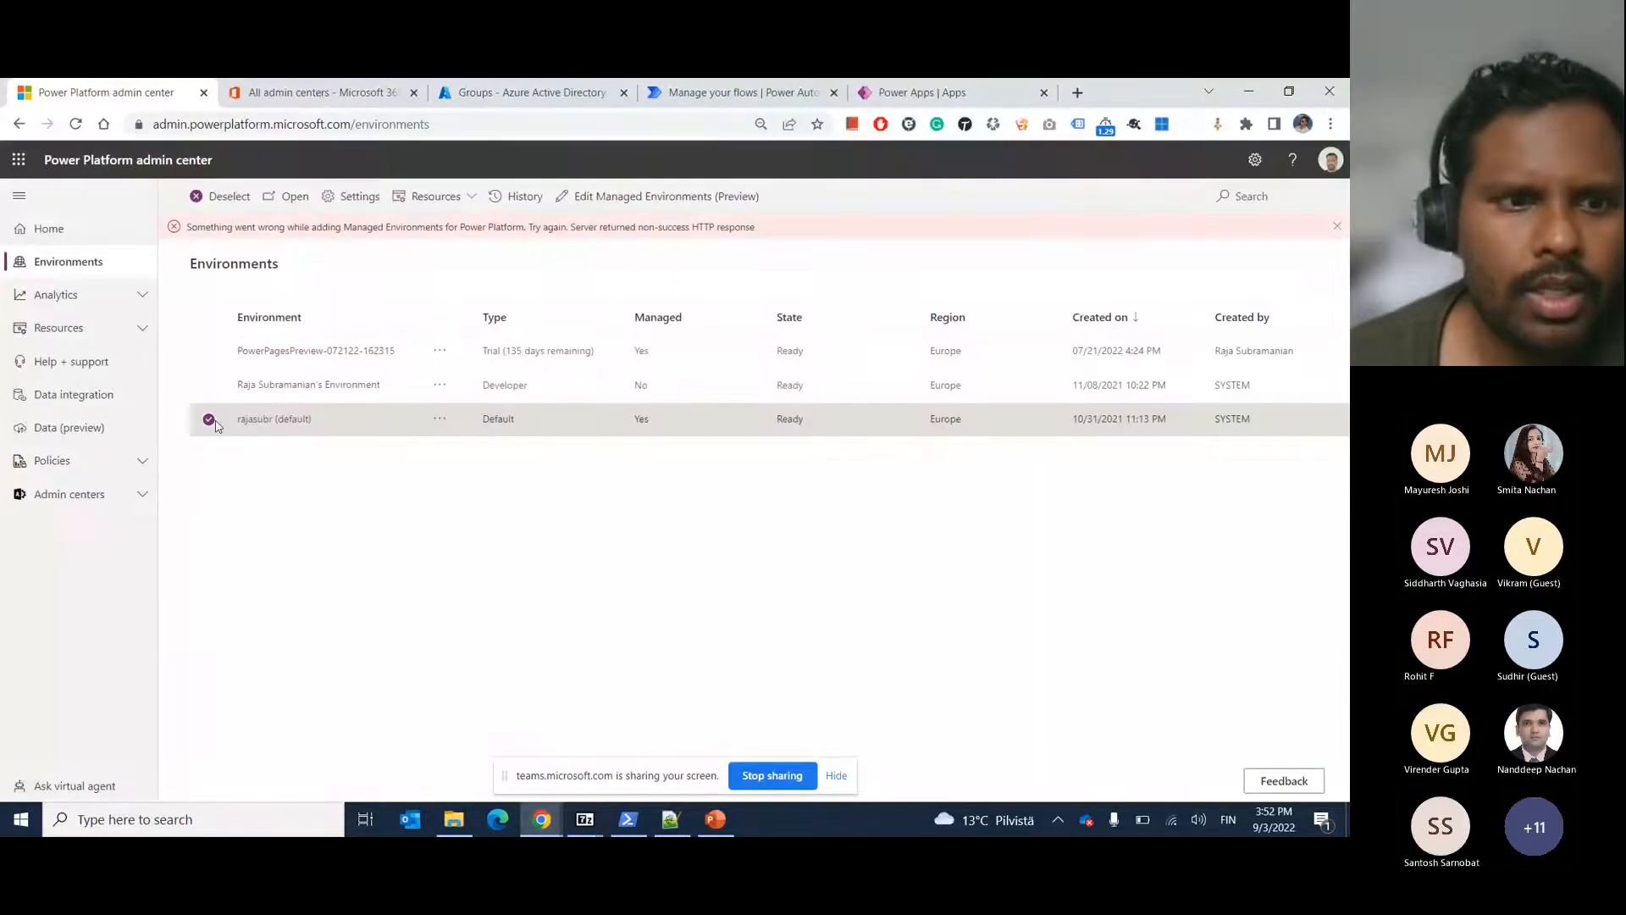
left_click(209, 351)
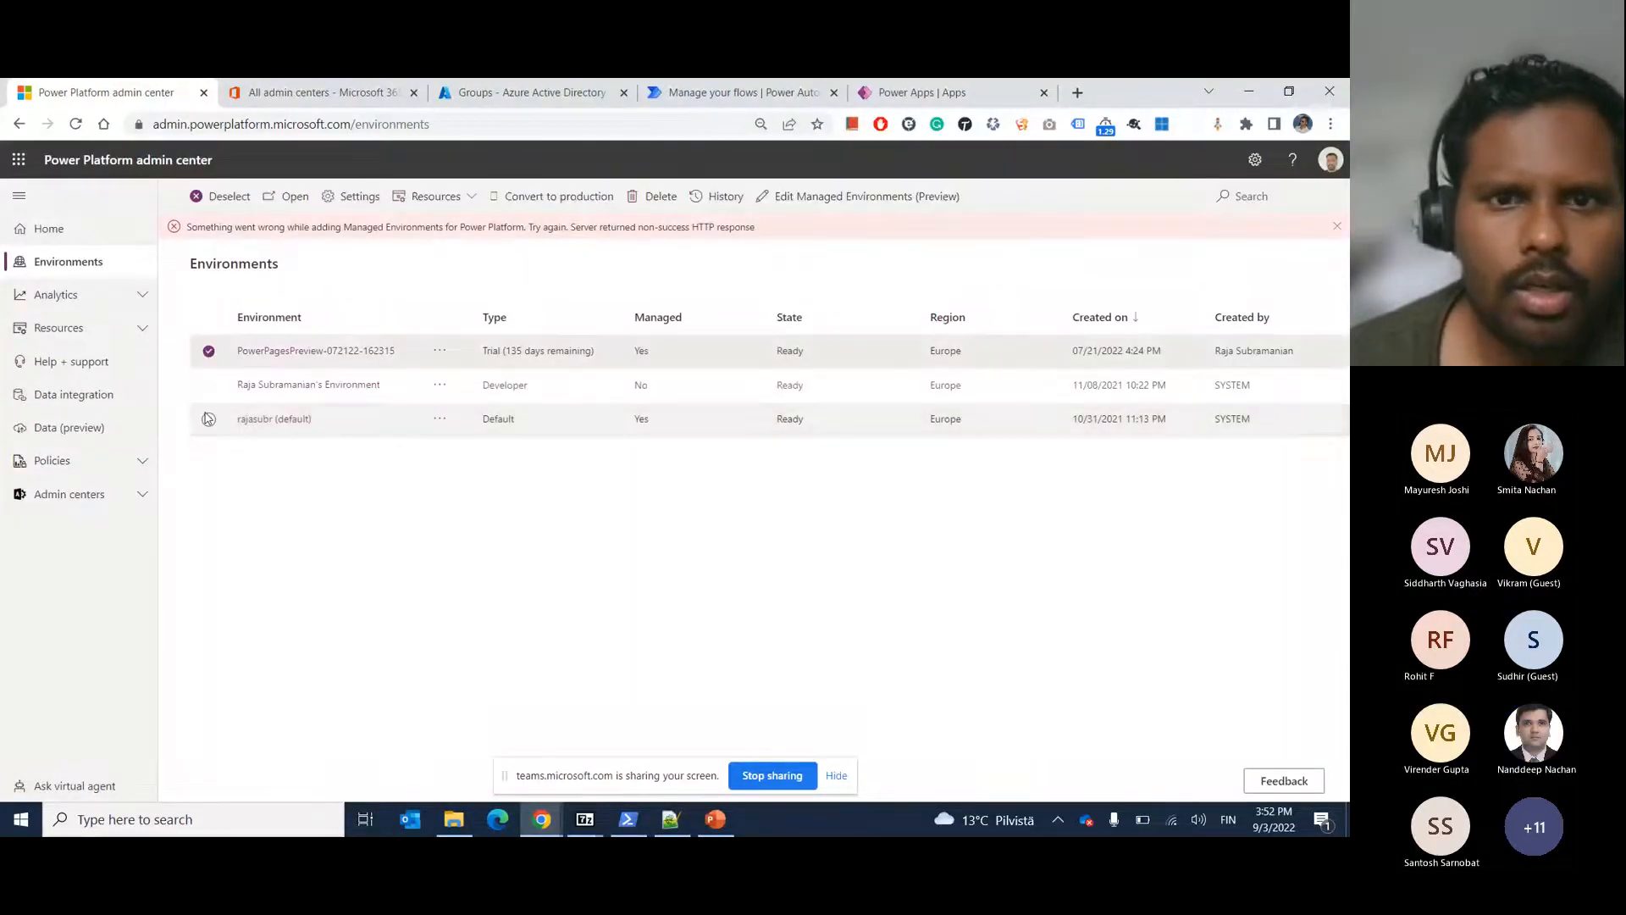
left_click(828, 198)
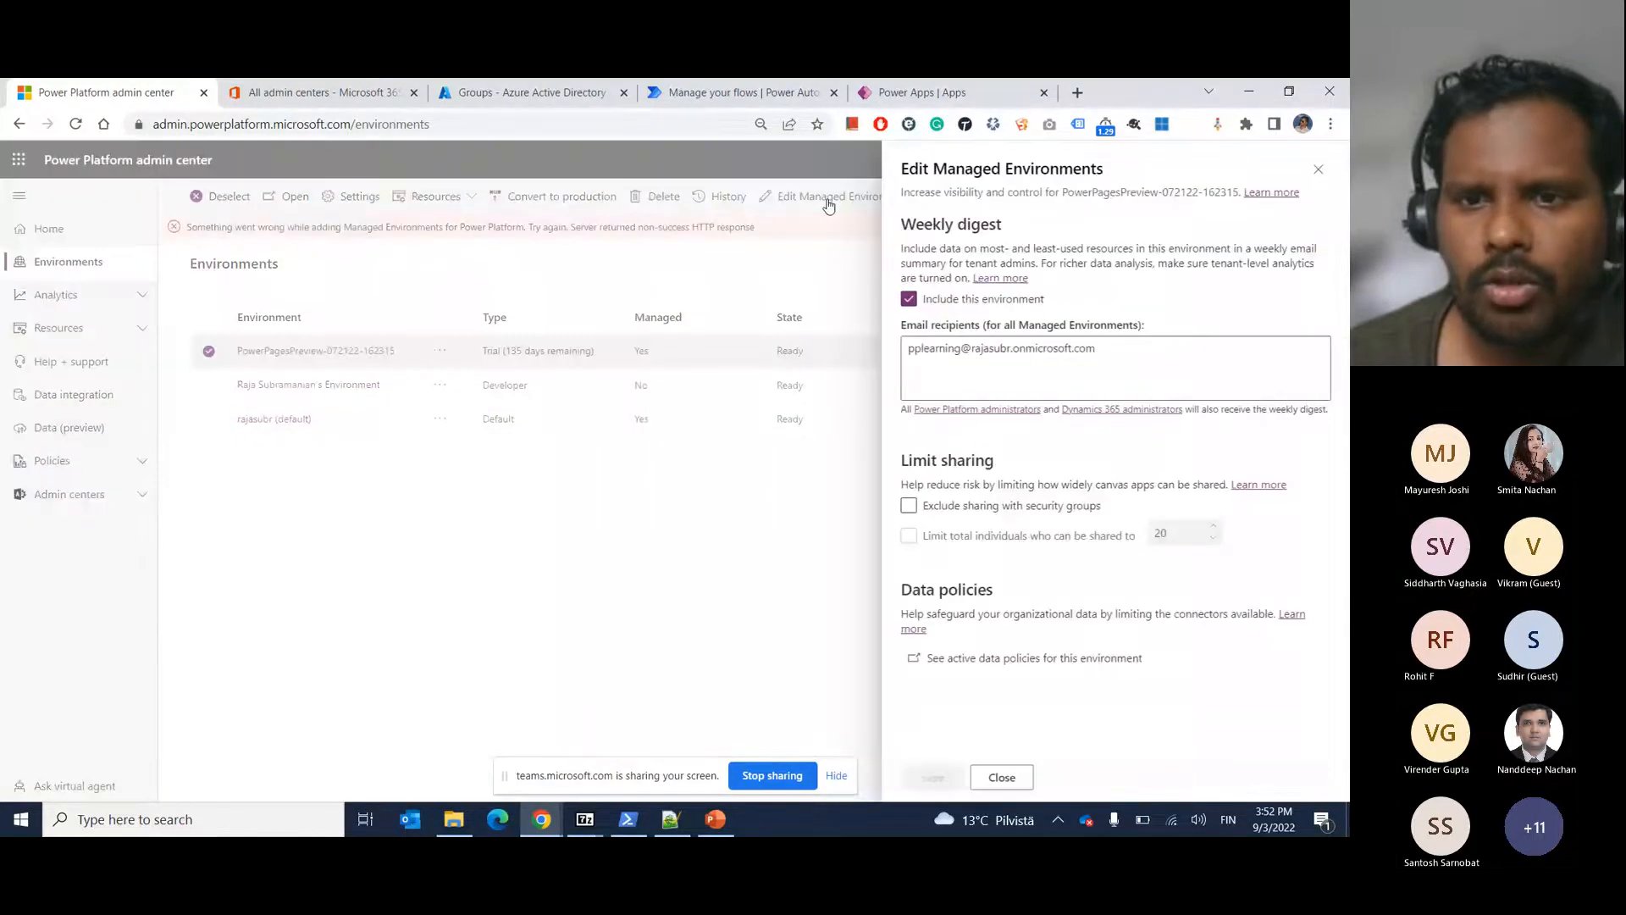
left_click(1329, 169)
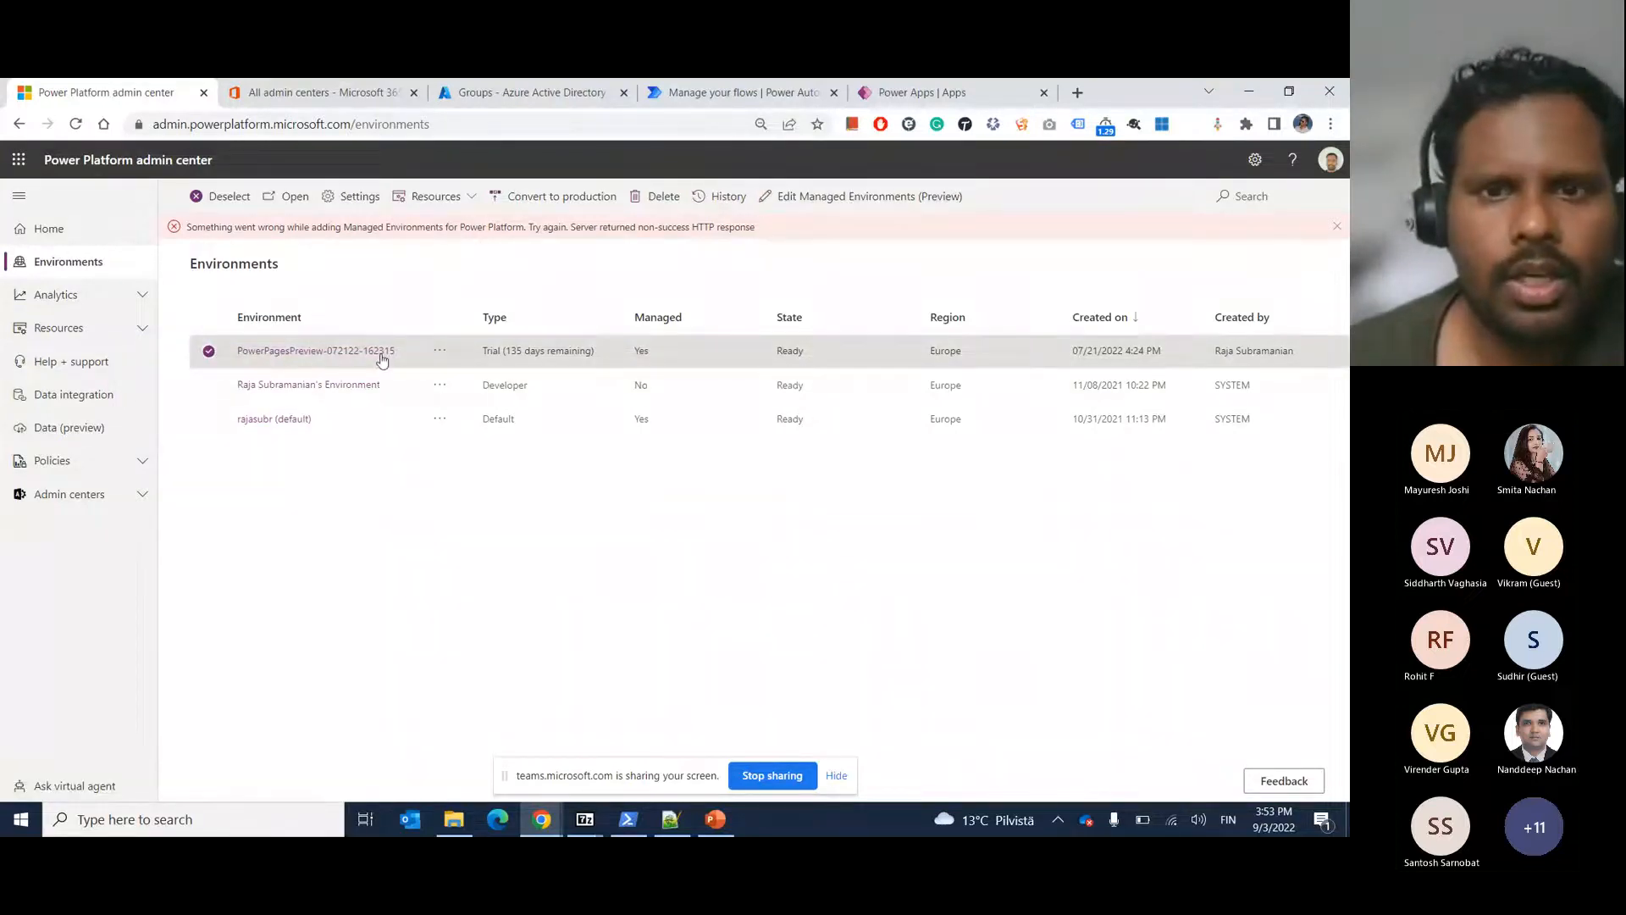
left_click(813, 200)
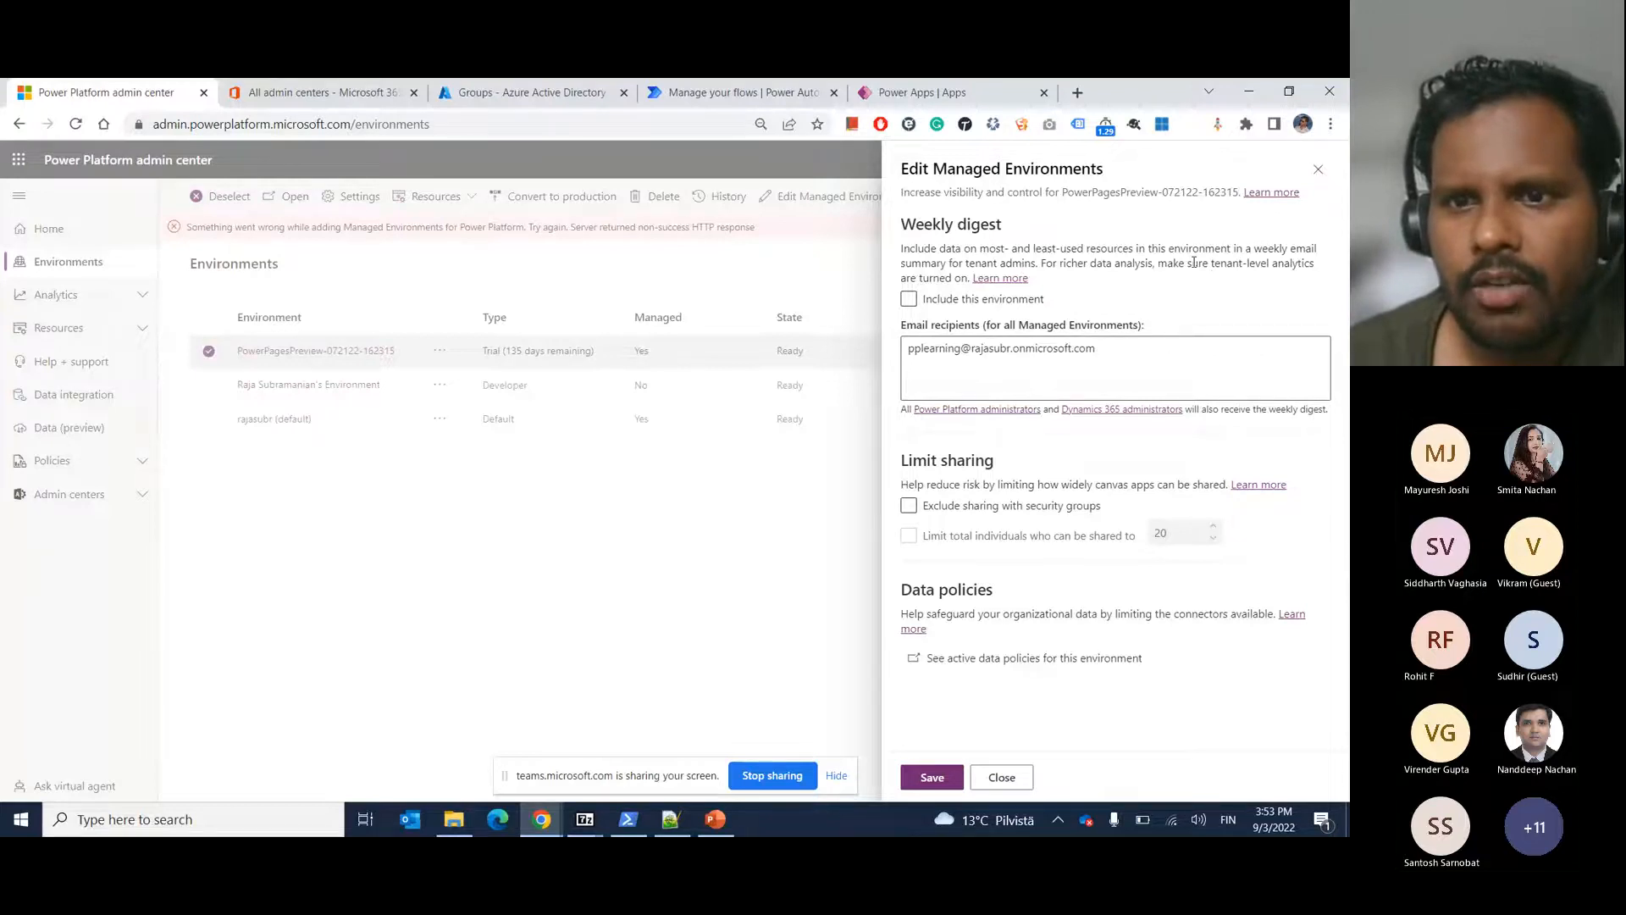
left_click_drag(1194, 265, 1033, 278)
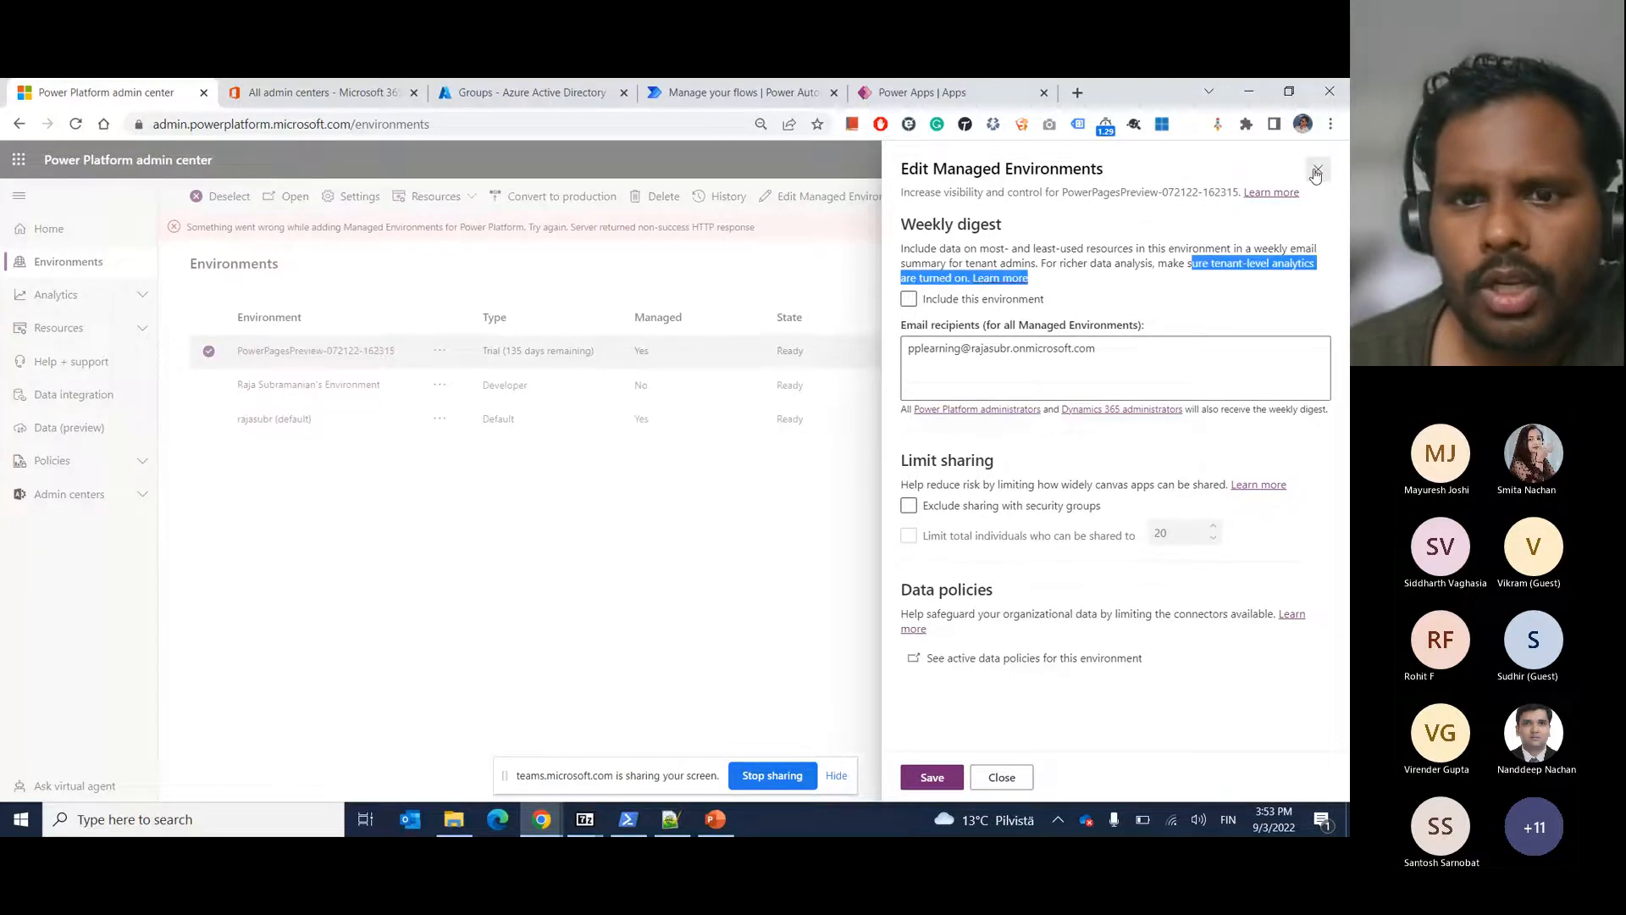
left_click(1316, 172)
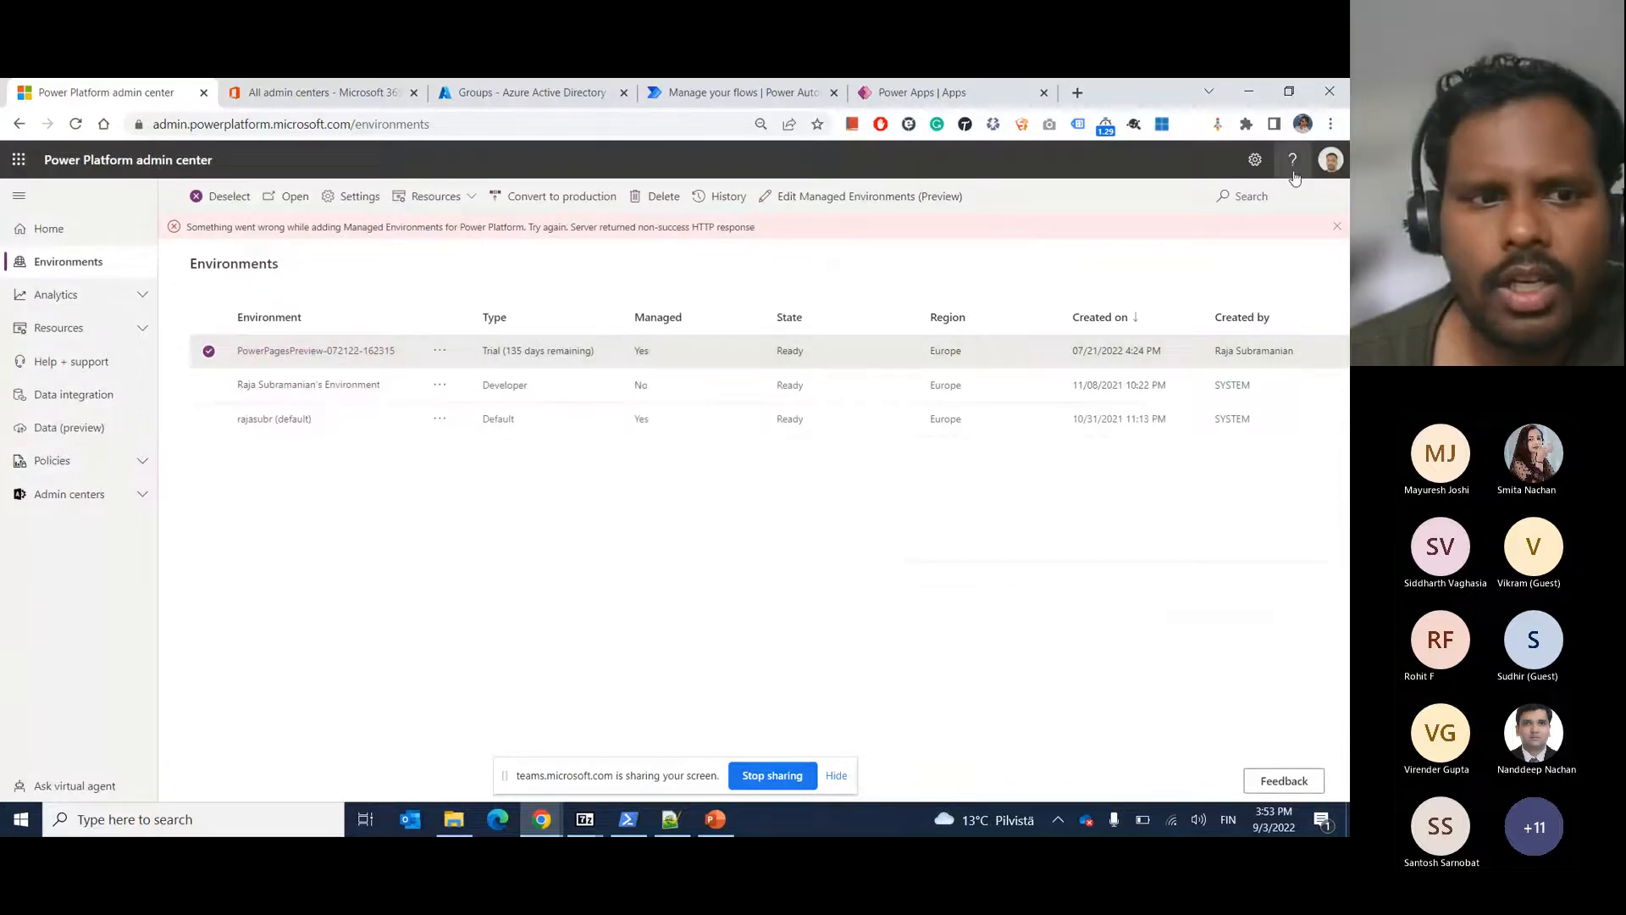
left_click(209, 352)
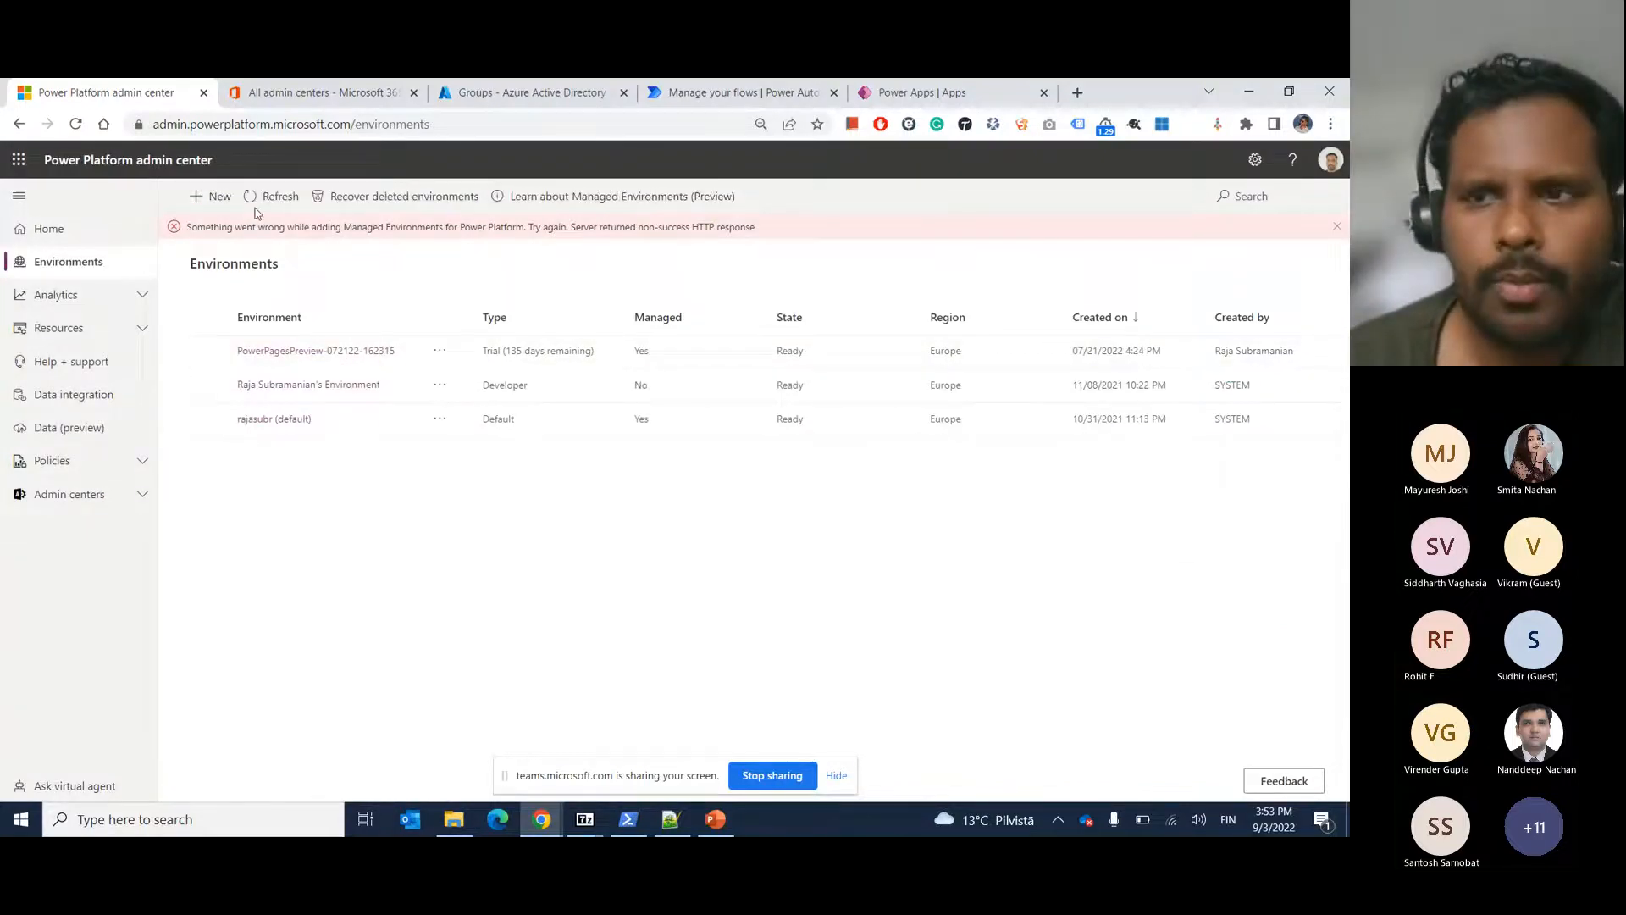
Try to enable tenant-level analytics in the Power Platform settings, accepting the terms of service and consulting the Weekly Digests slide in PowerPoint.
left_click(1252, 162)
left_click(1189, 276)
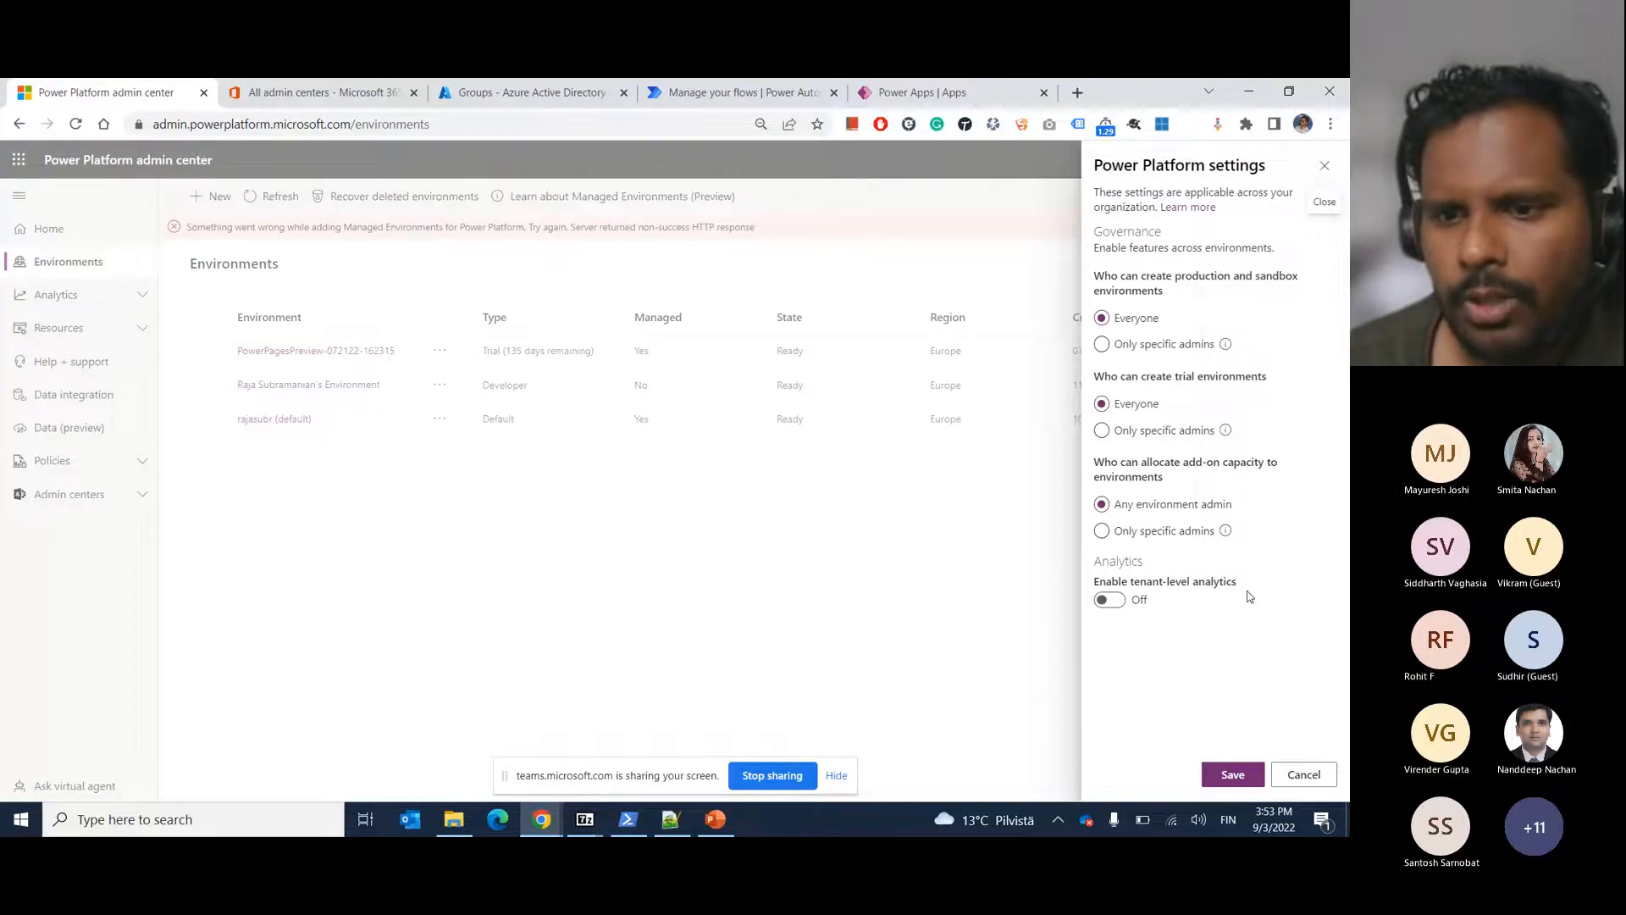
left_click(1247, 596)
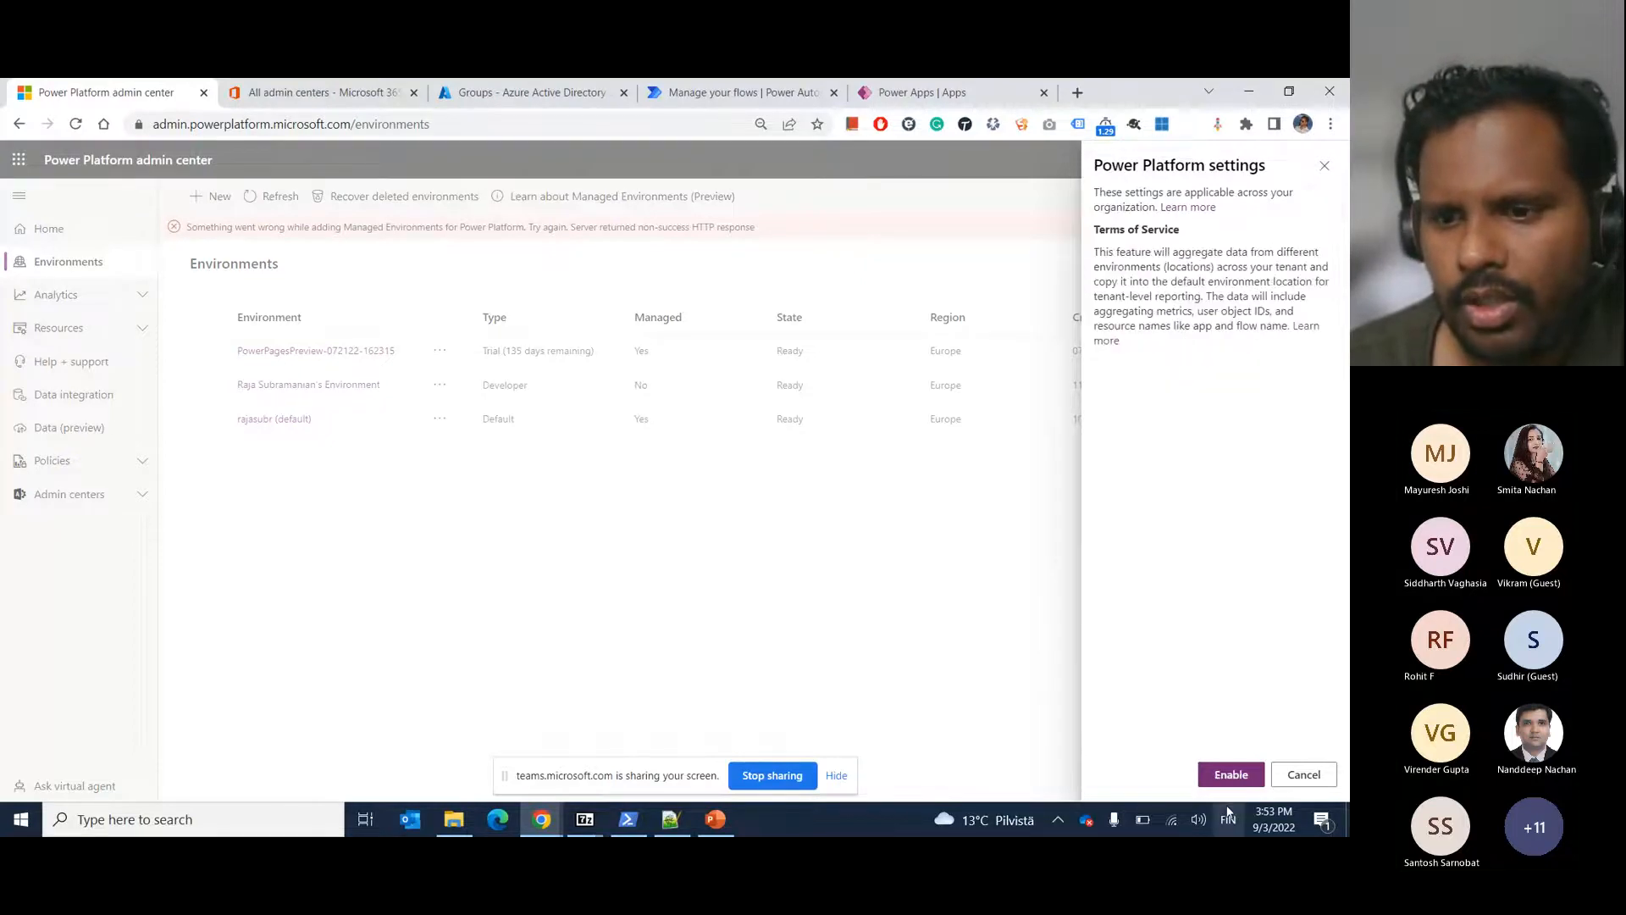
left_click(1233, 779)
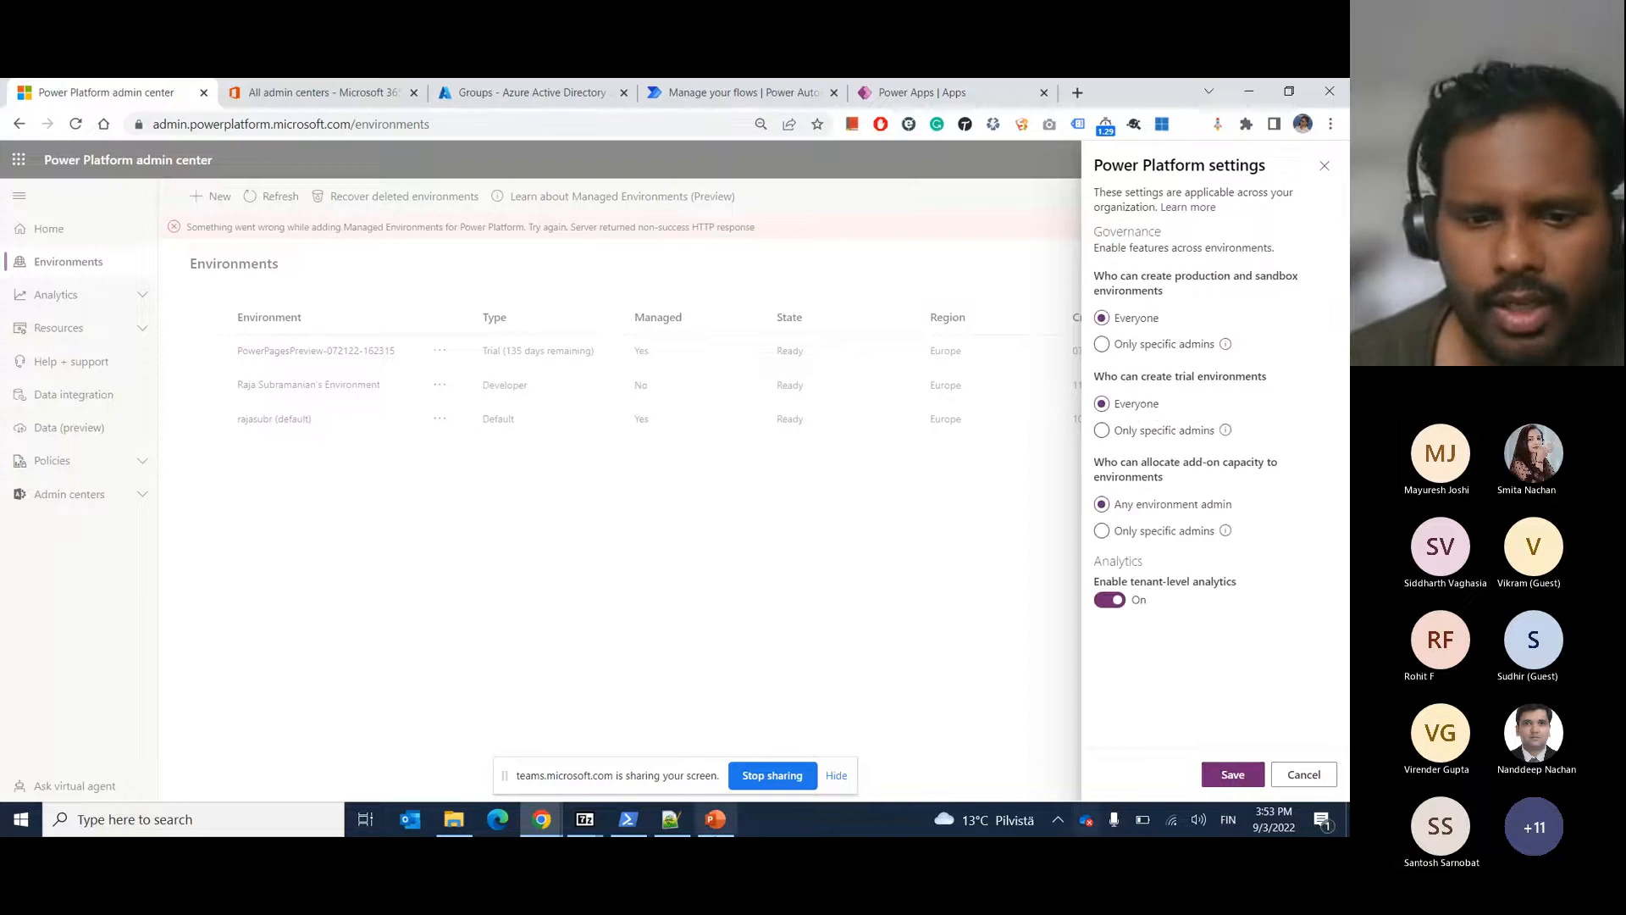
left_click(715, 821)
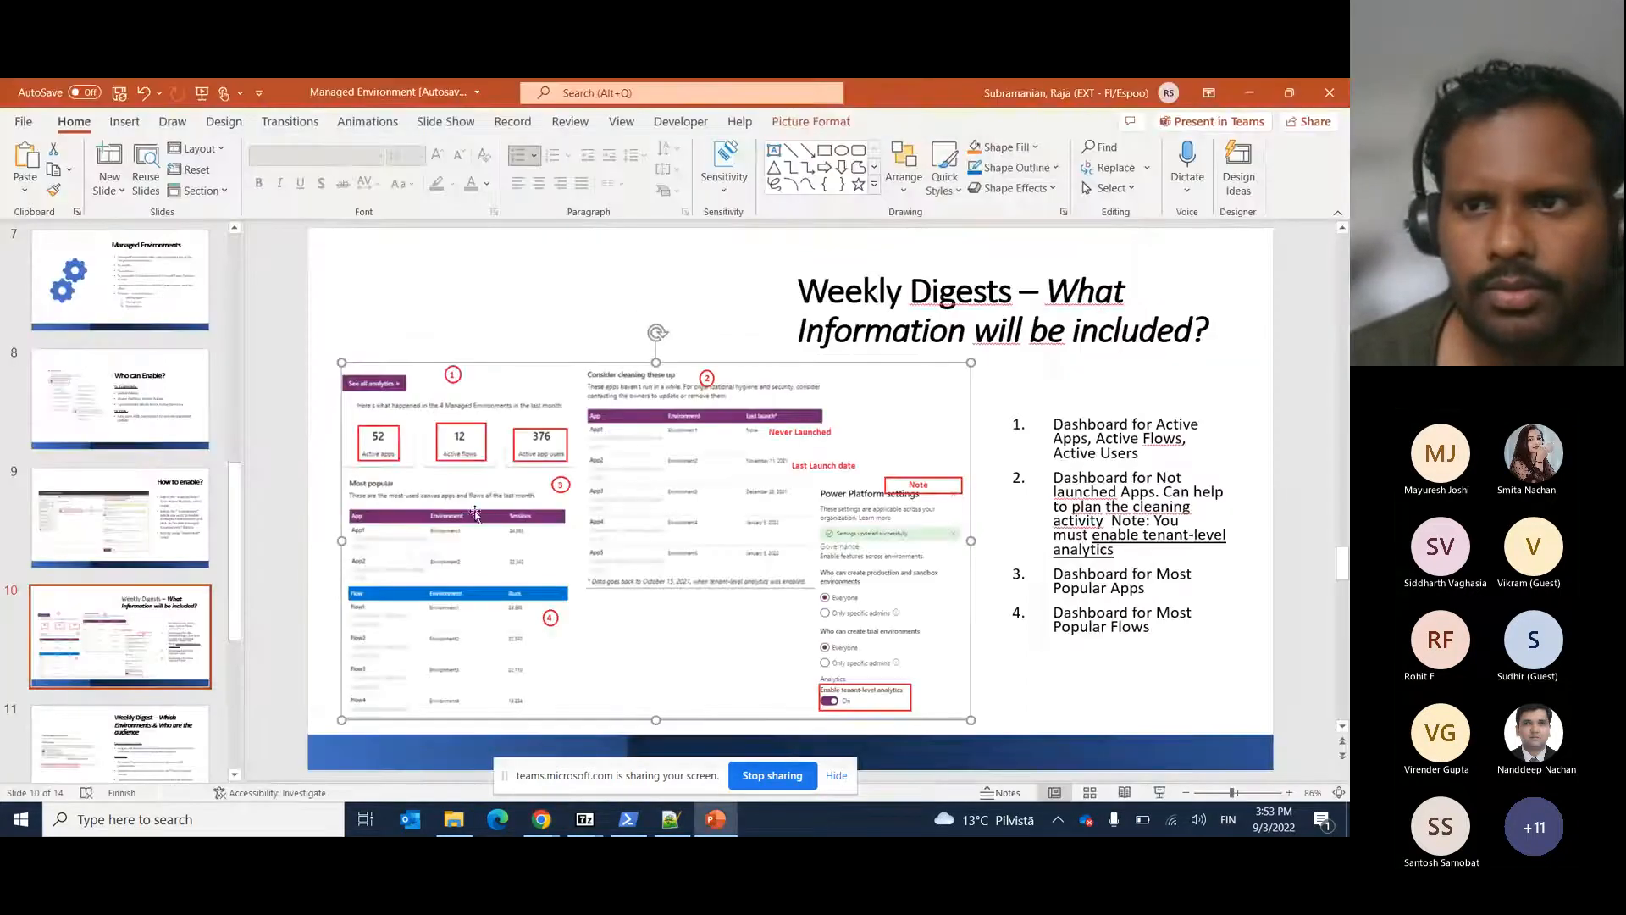
left_click(1252, 93)
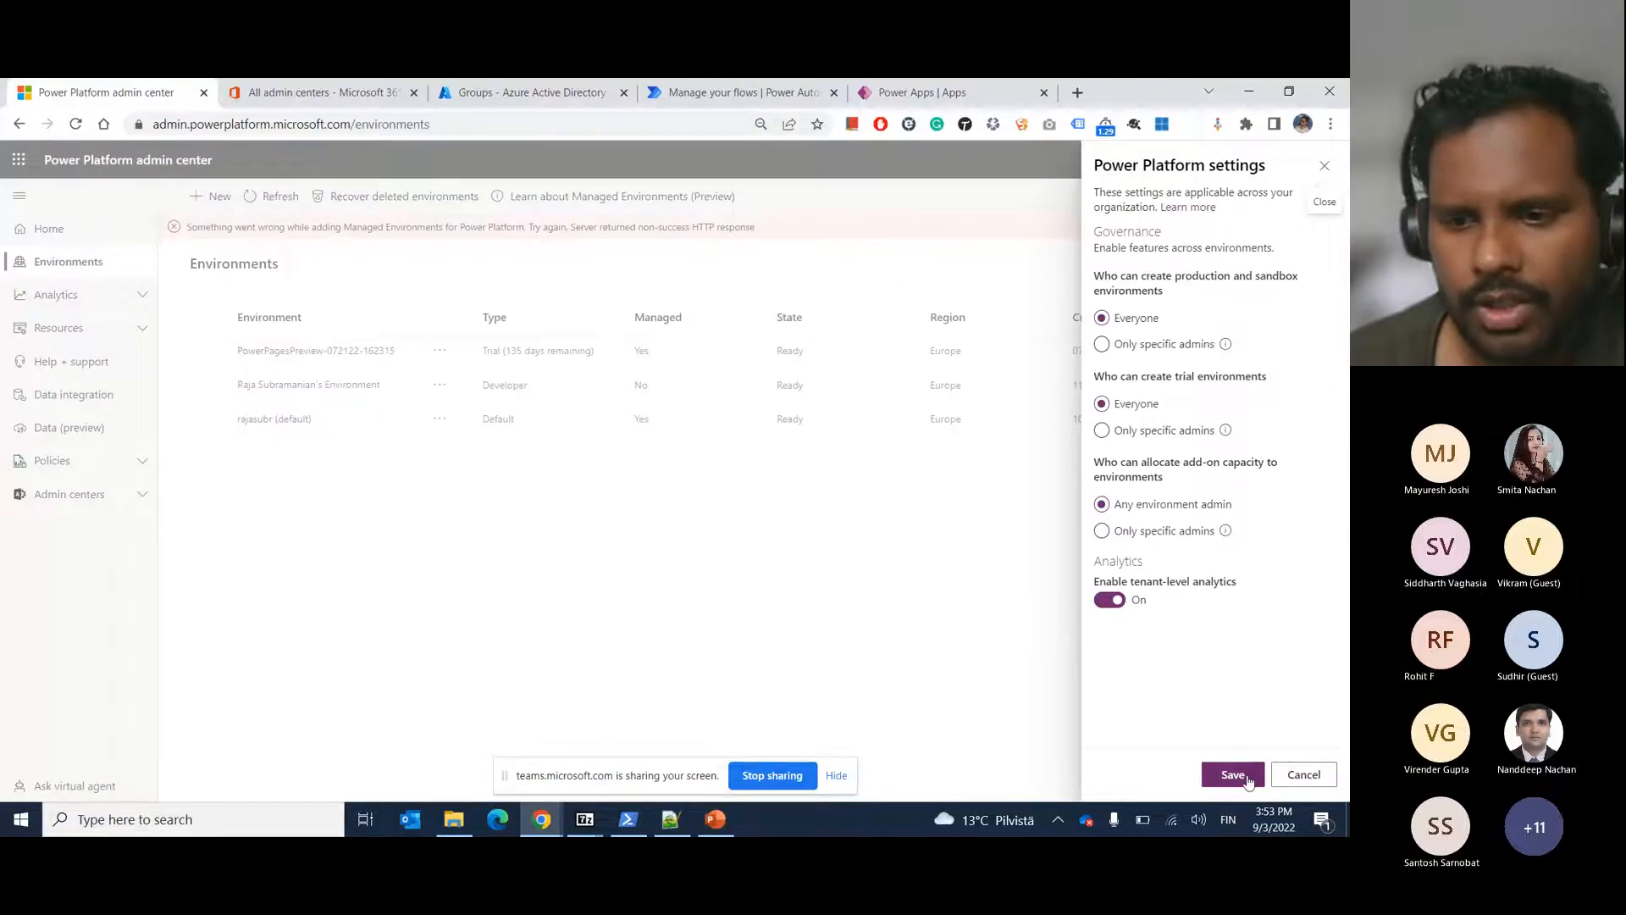
left_click(1248, 781)
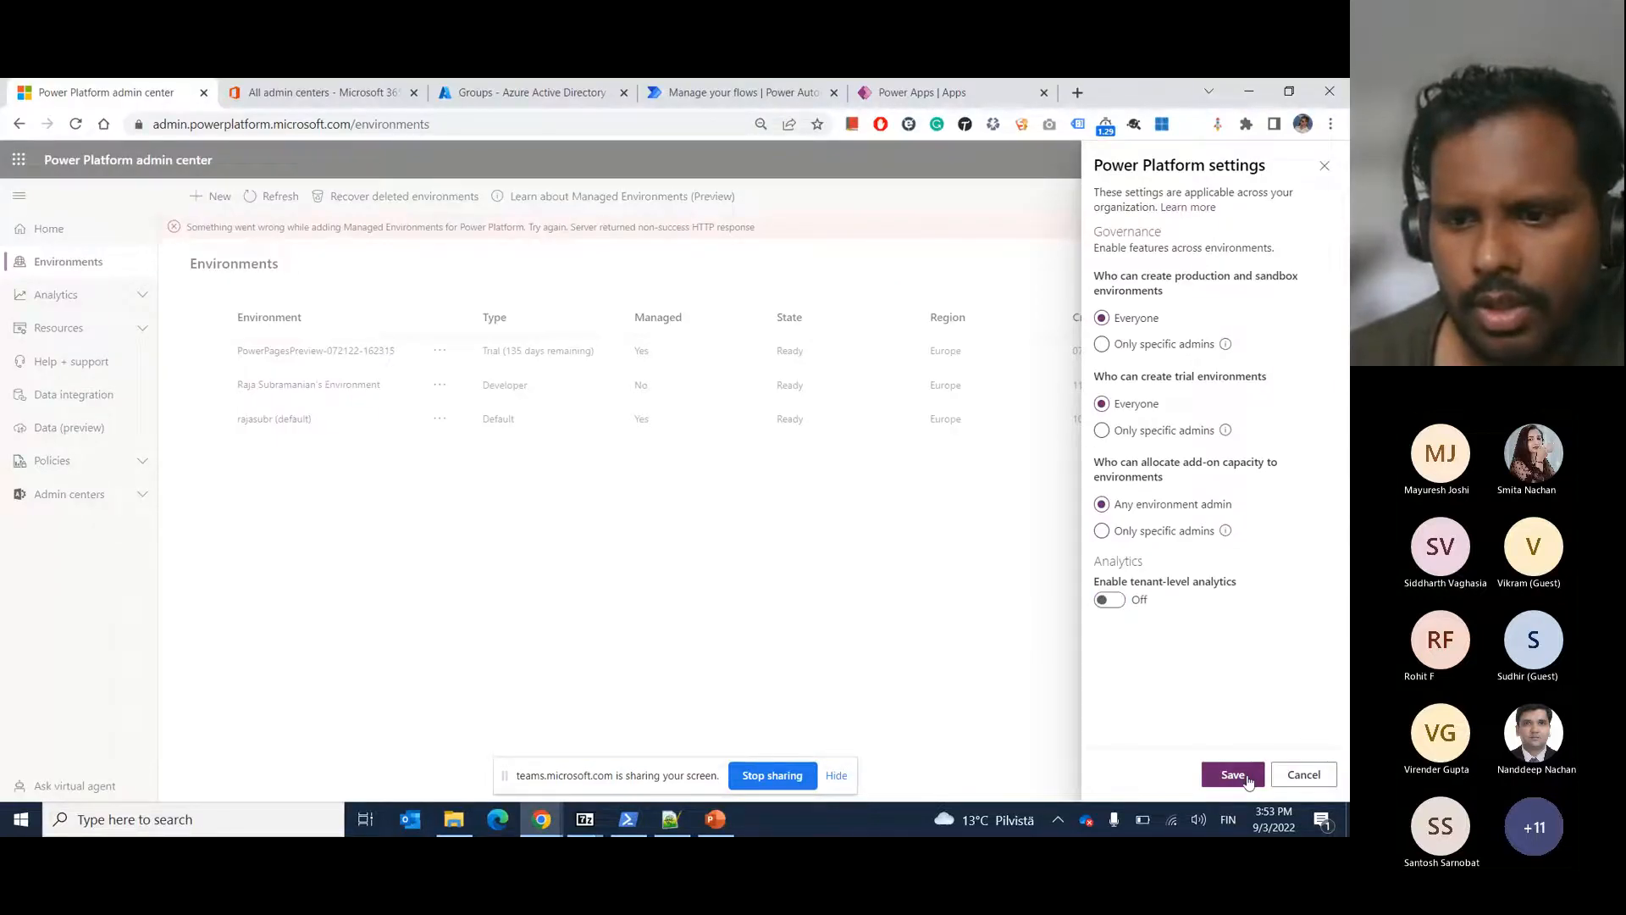
left_click(1305, 773)
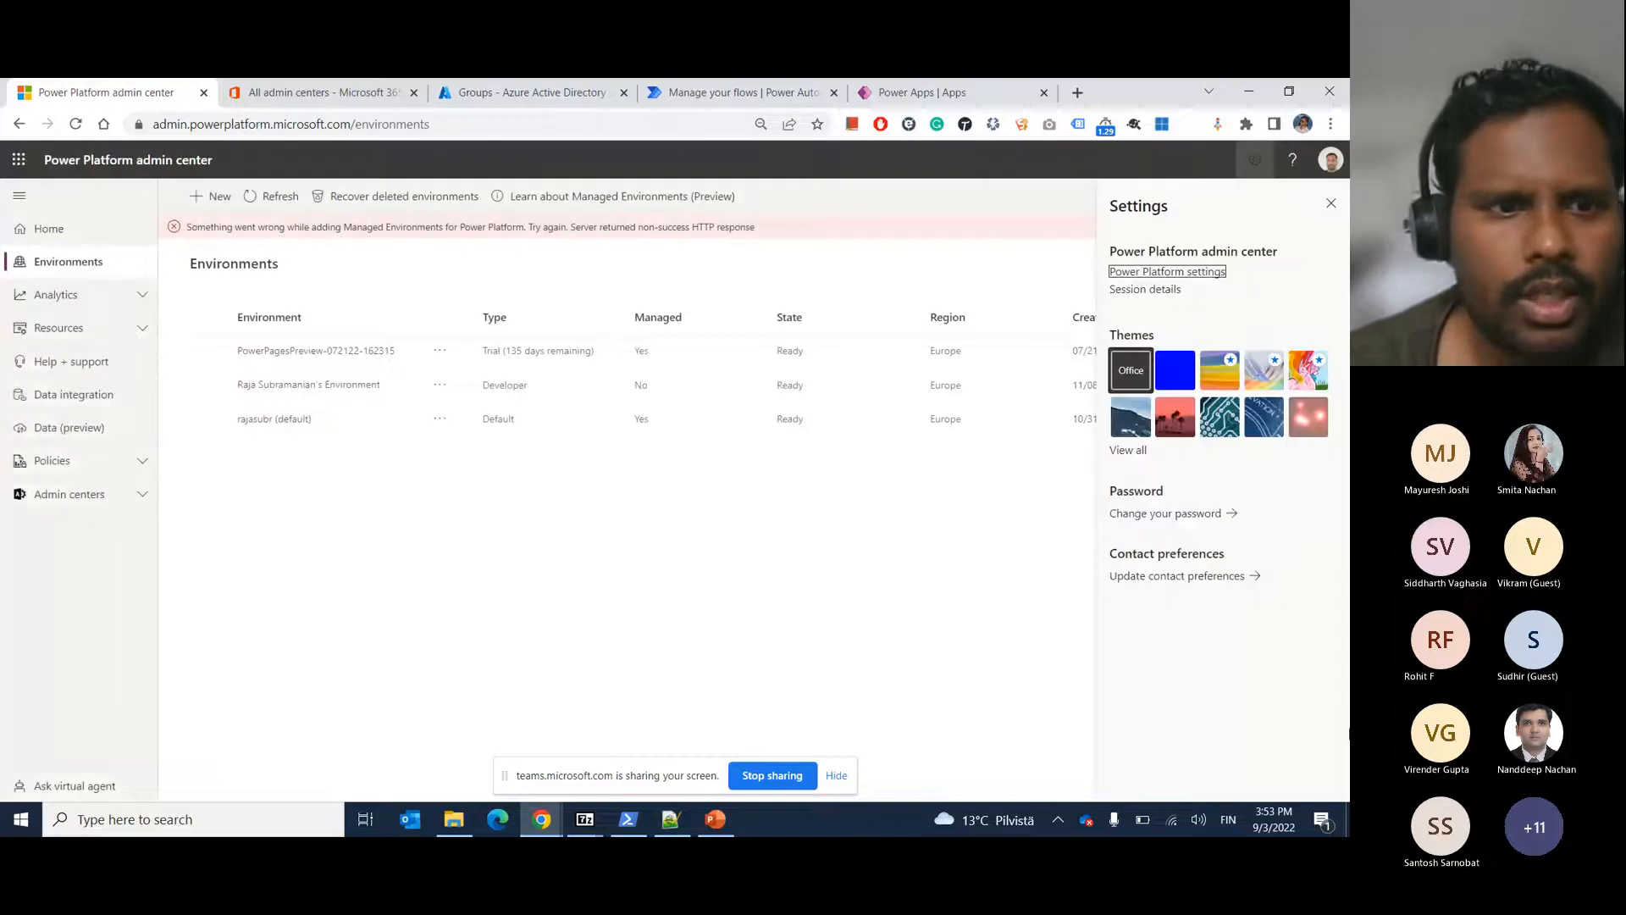
Edit the managed environment settings of rajasubr (default) and append a semicolon separator after the weekly digest's existing email recipient.
left_click(633, 418)
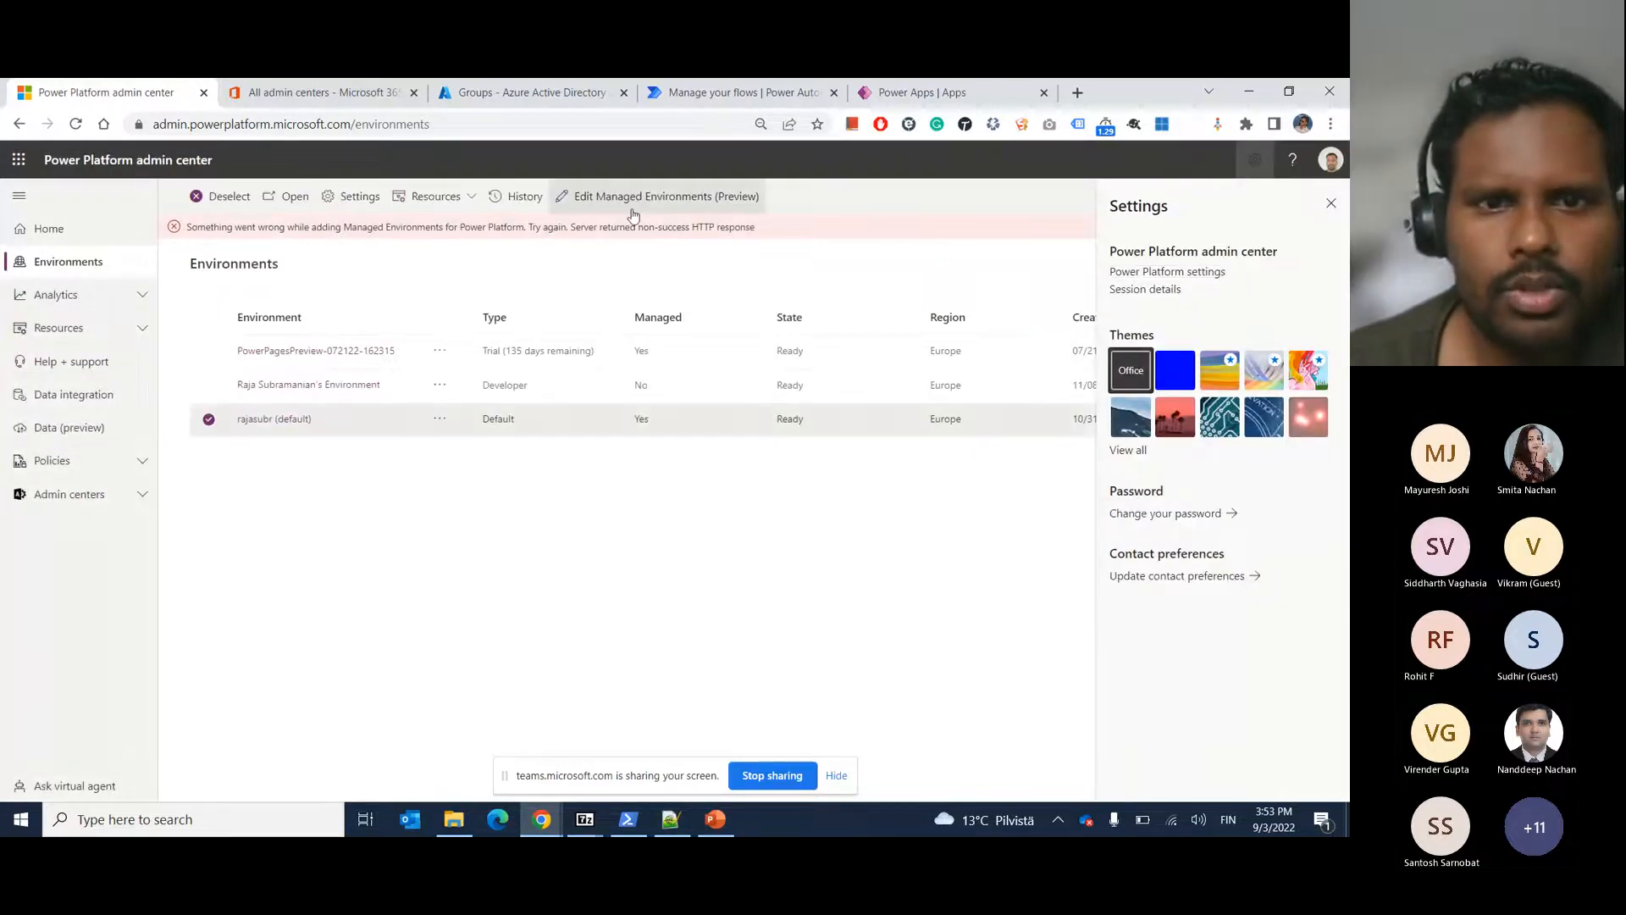
left_click(633, 208)
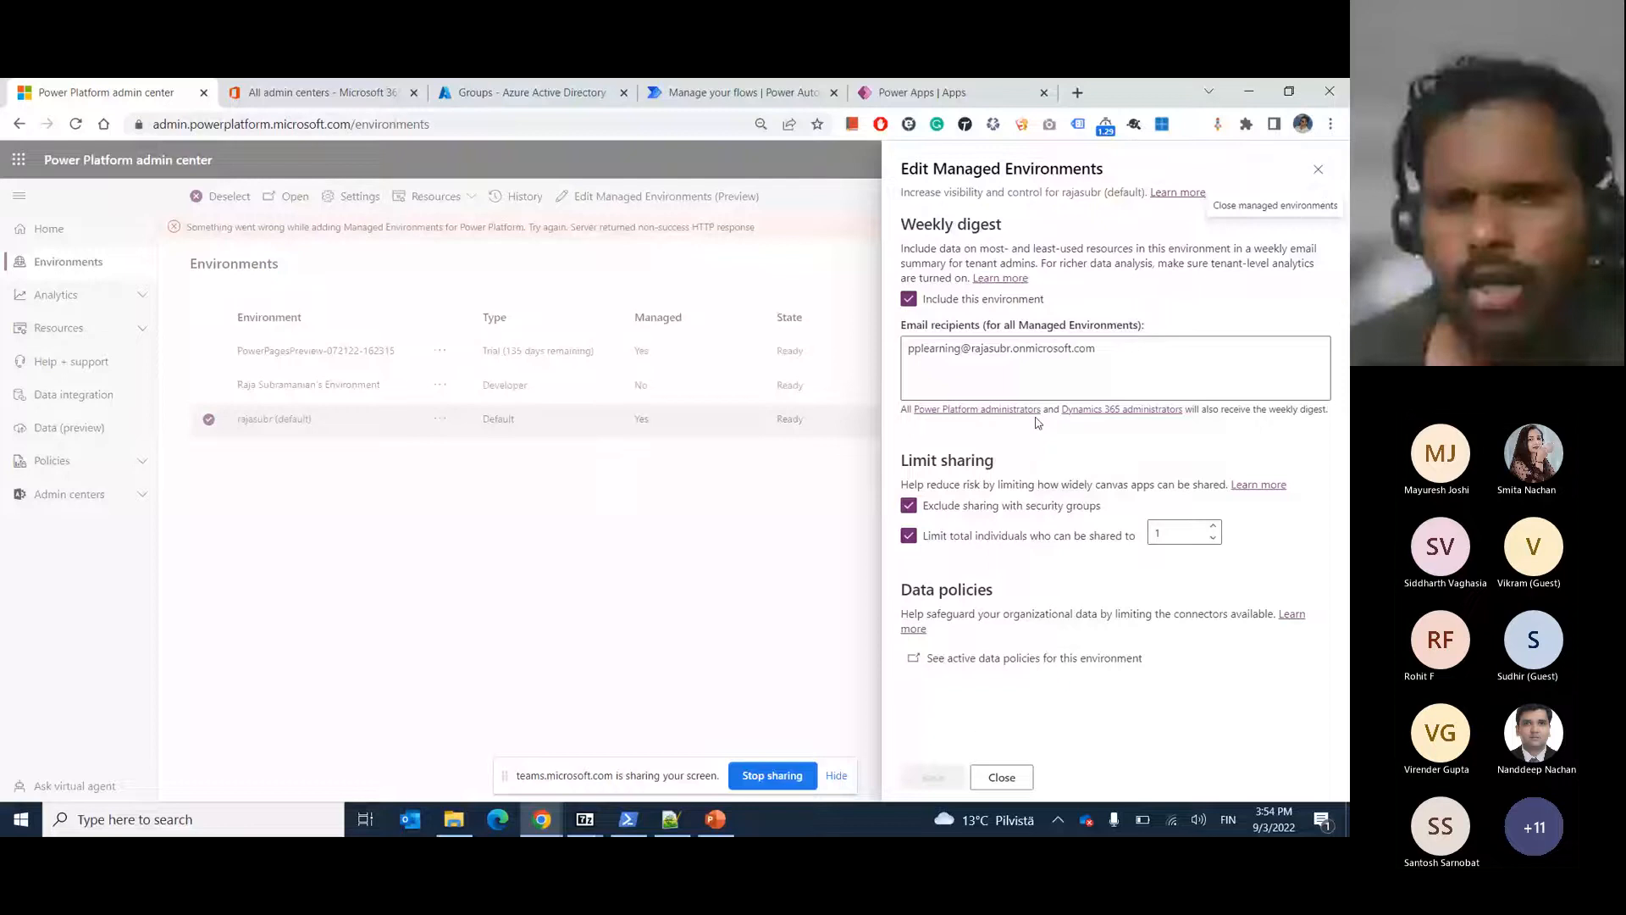
left_click(1104, 350)
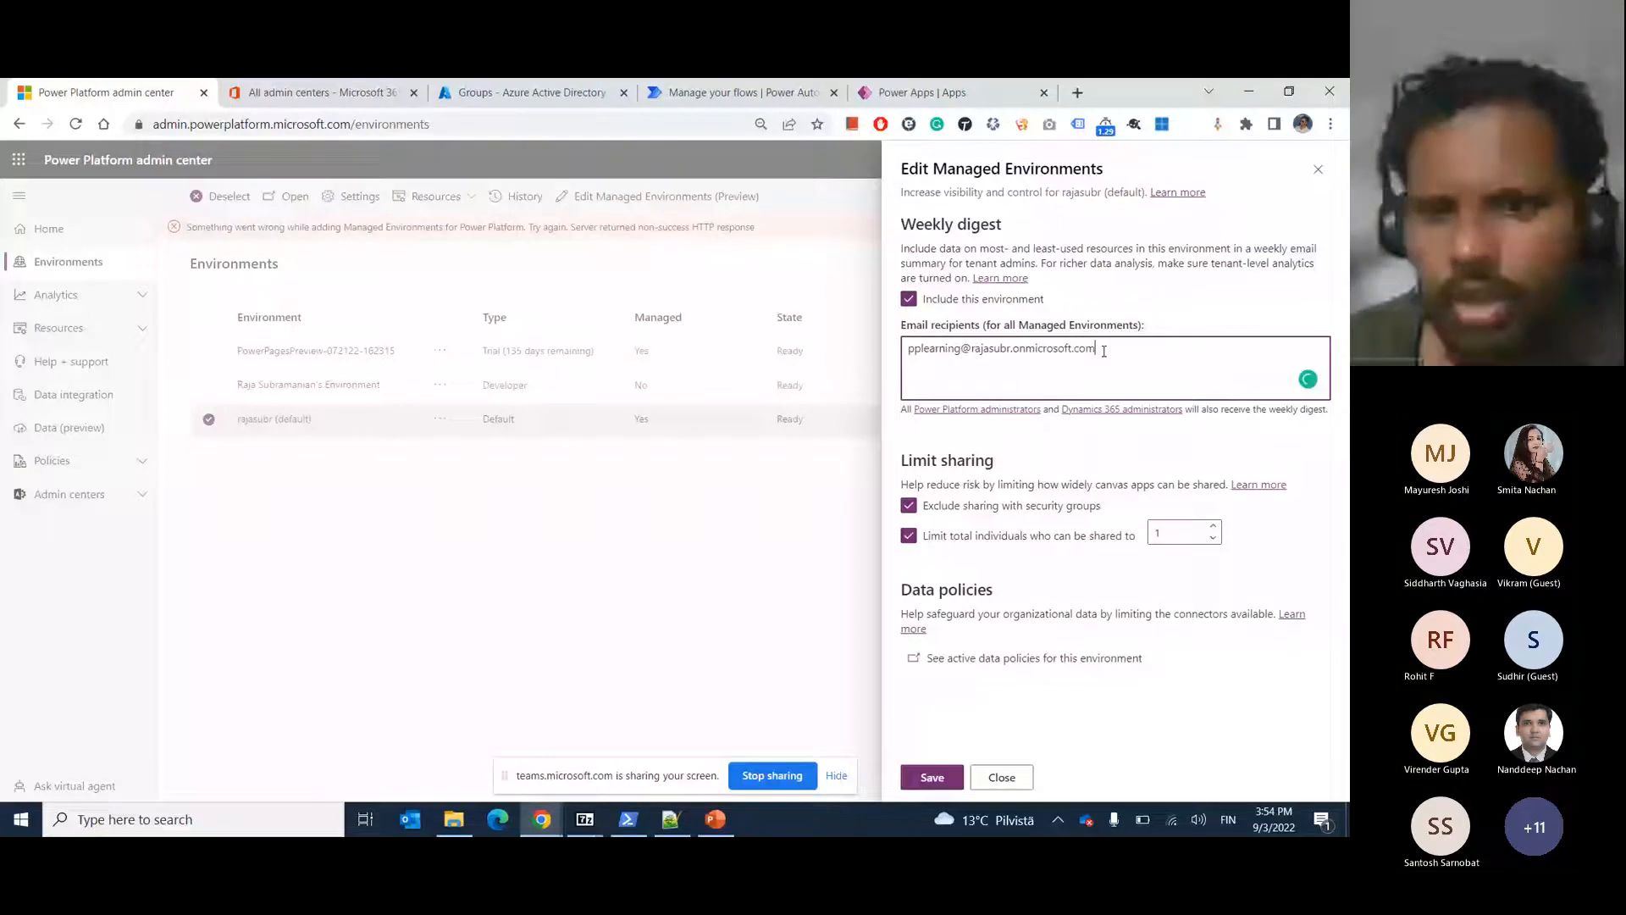
type(",")
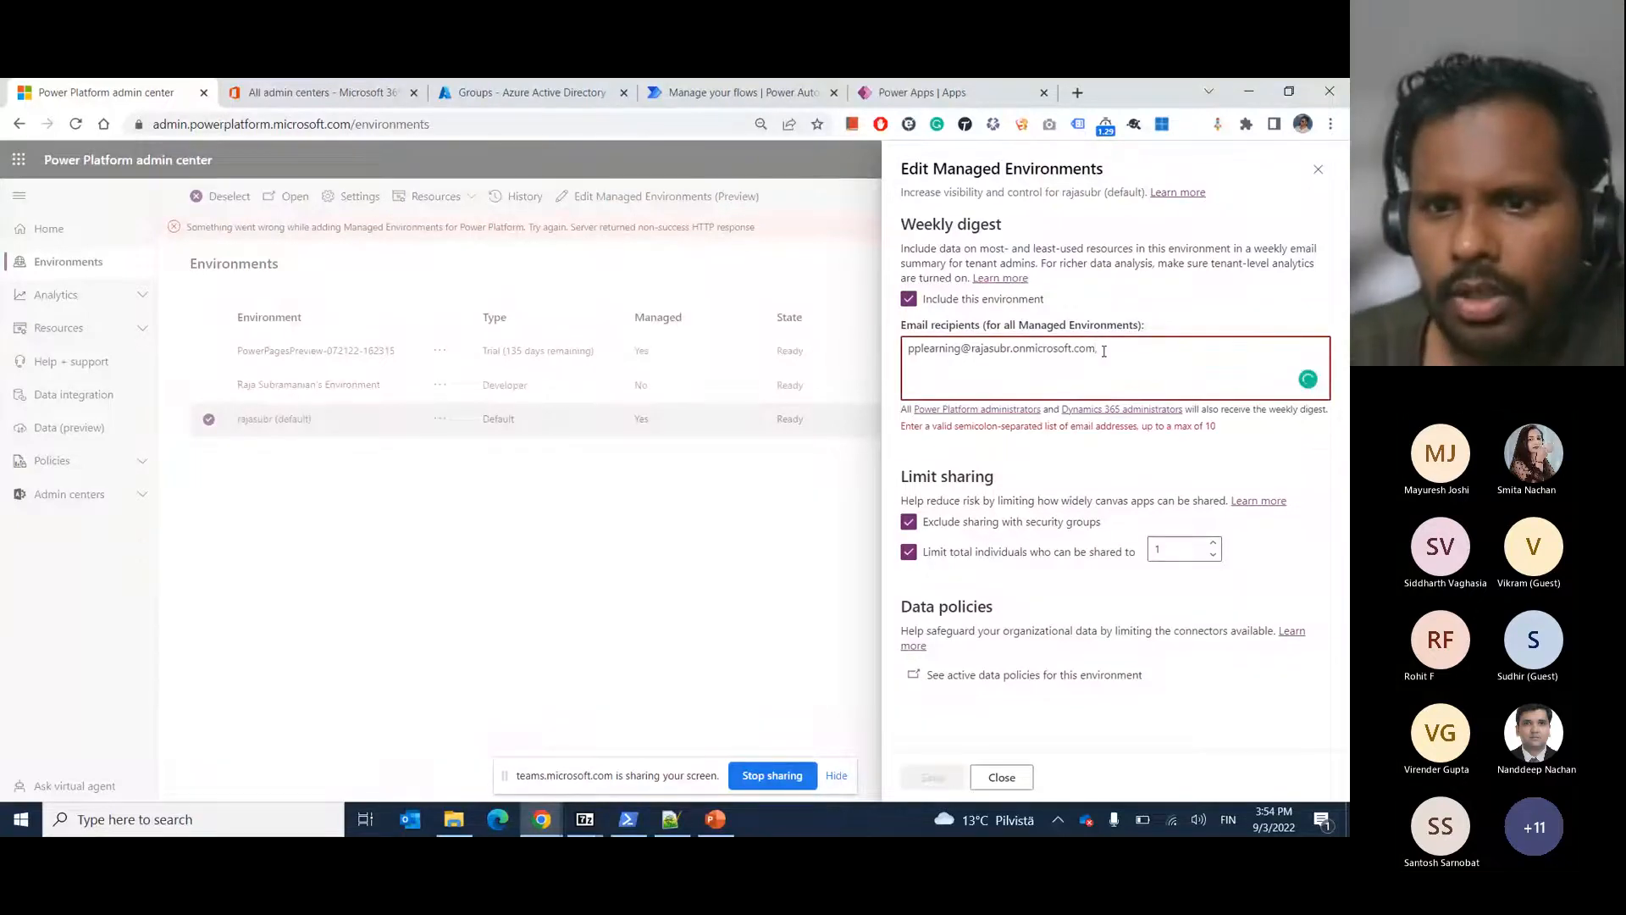
key("BackSpace")
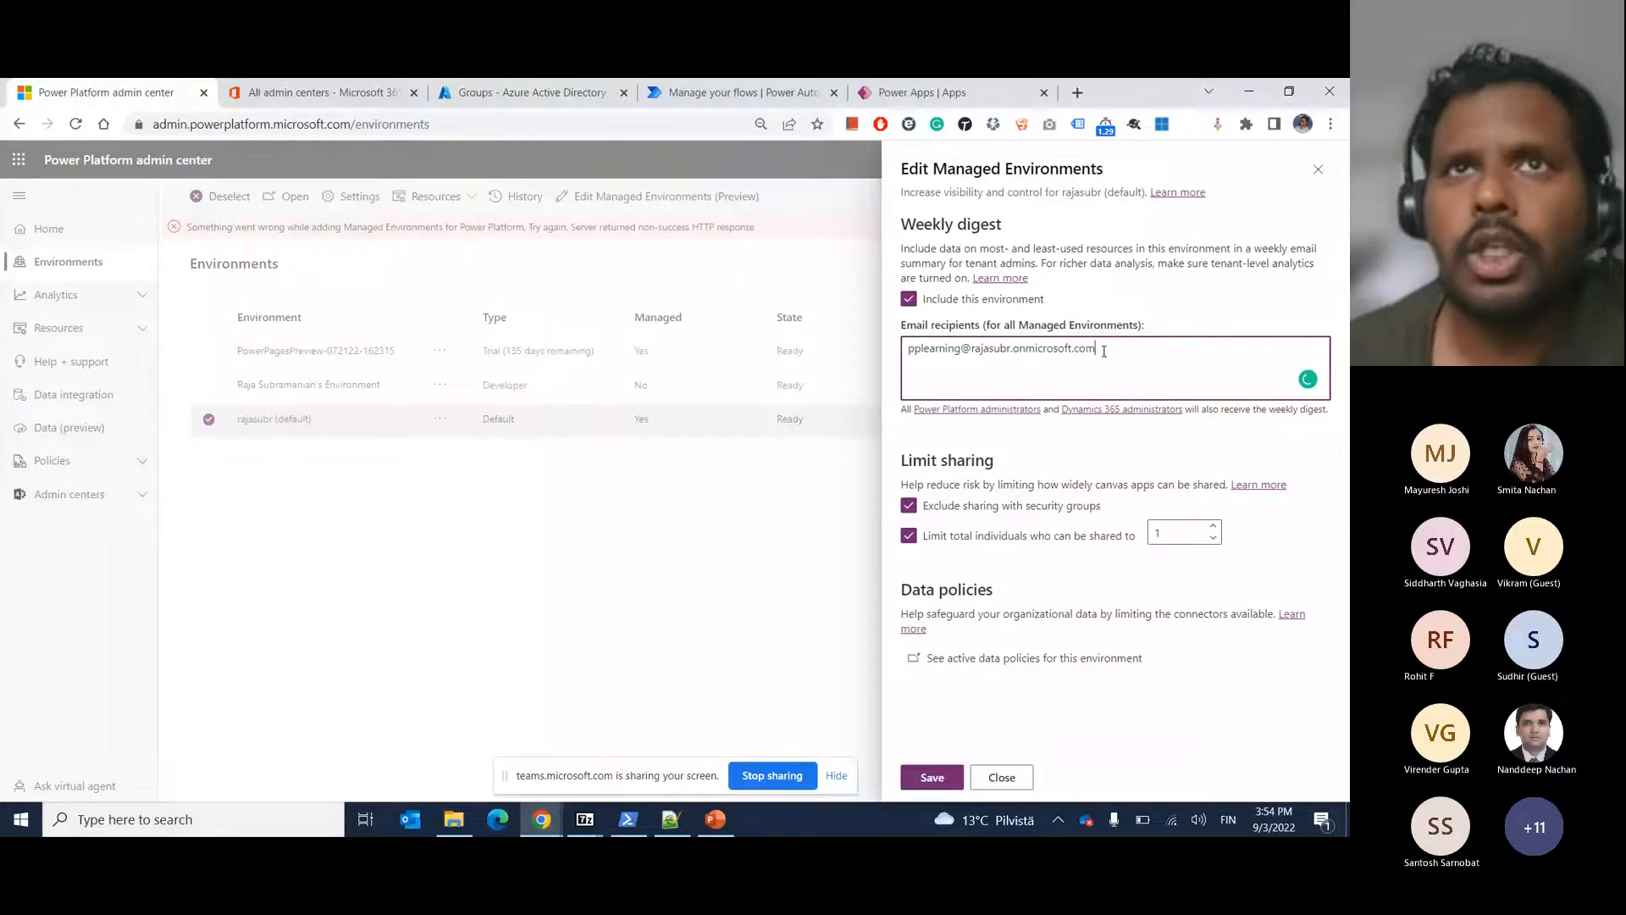
type(";")
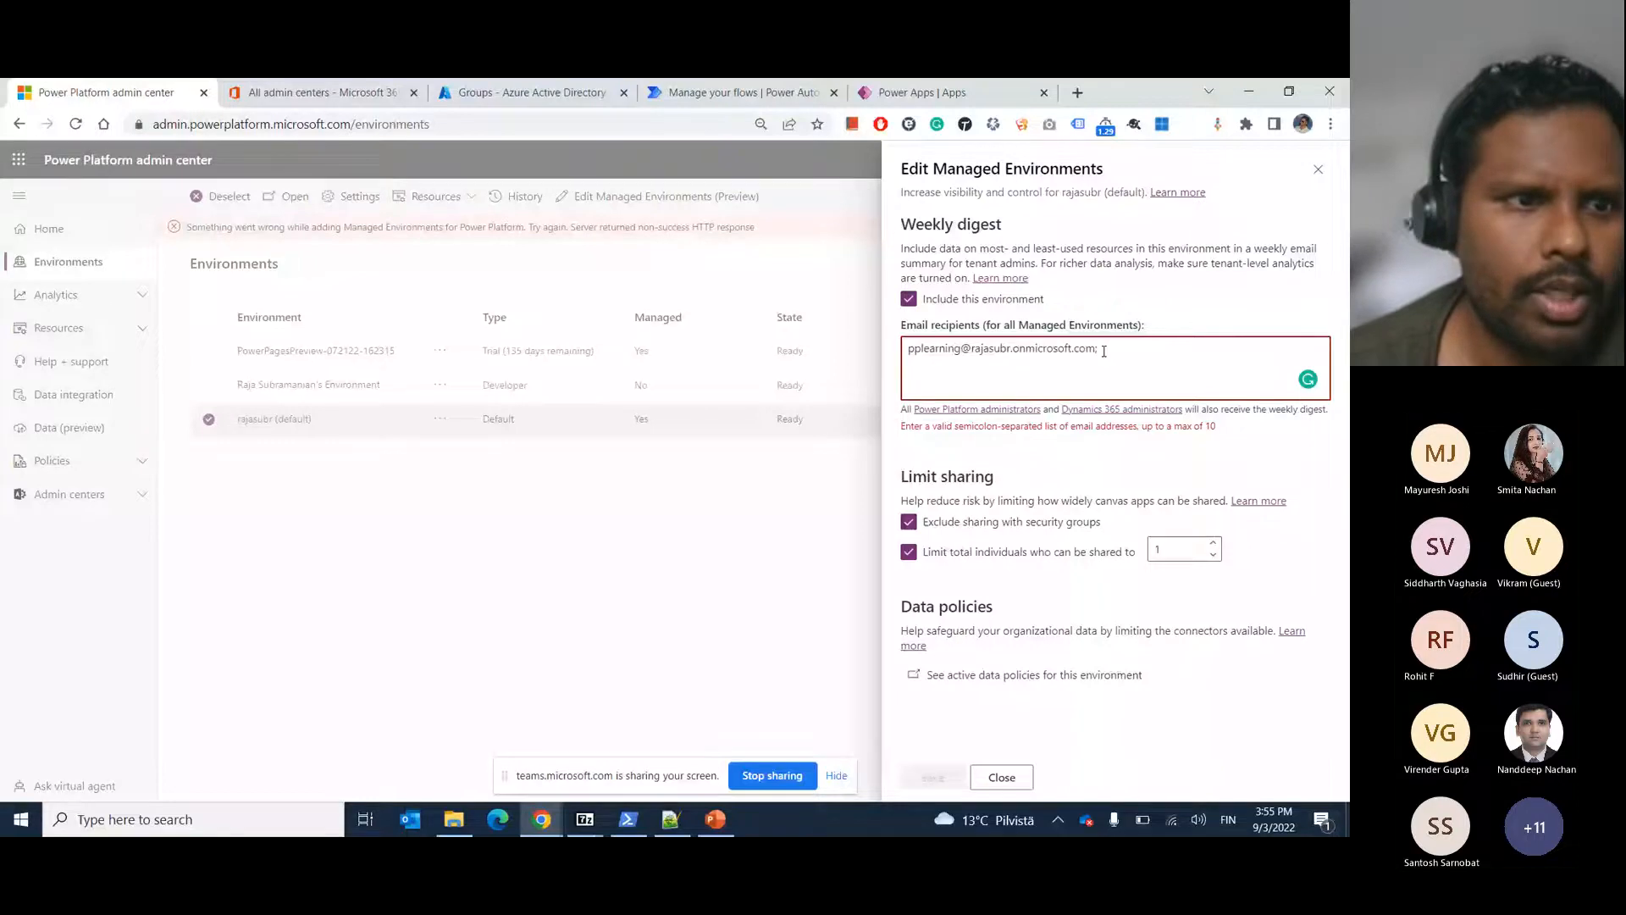
Take the Add-PowerAppsAccount command from the notes in Notepad++, run it in PowerShell and sign in with the signed-in onmicrosoft.com account.
key("alt+Tab")
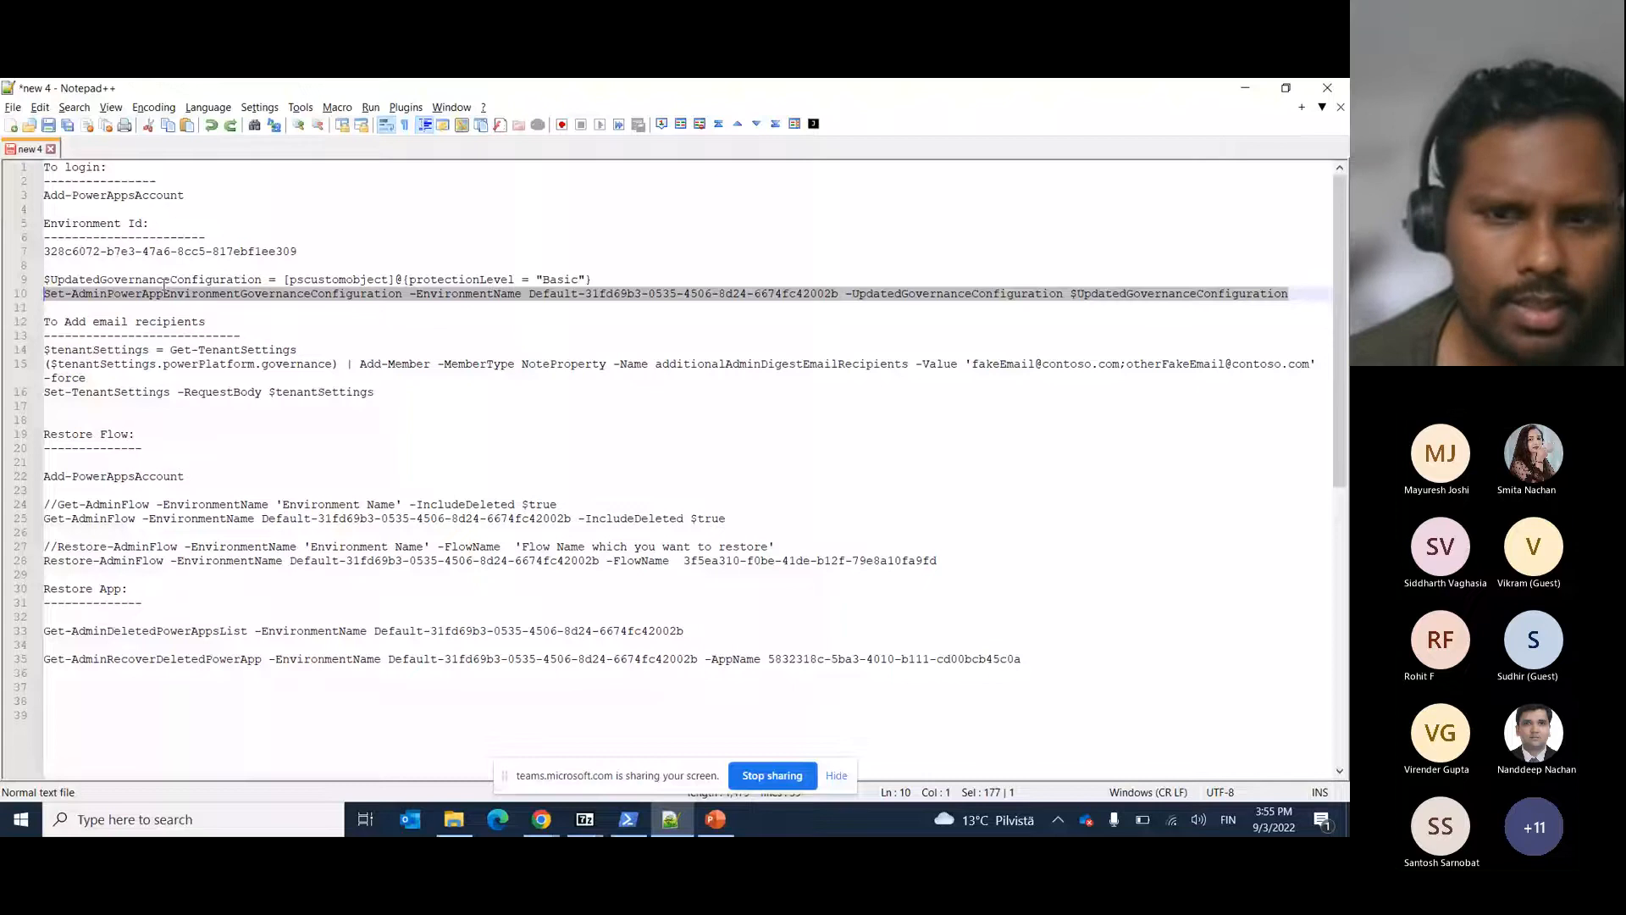
double_click(164, 279)
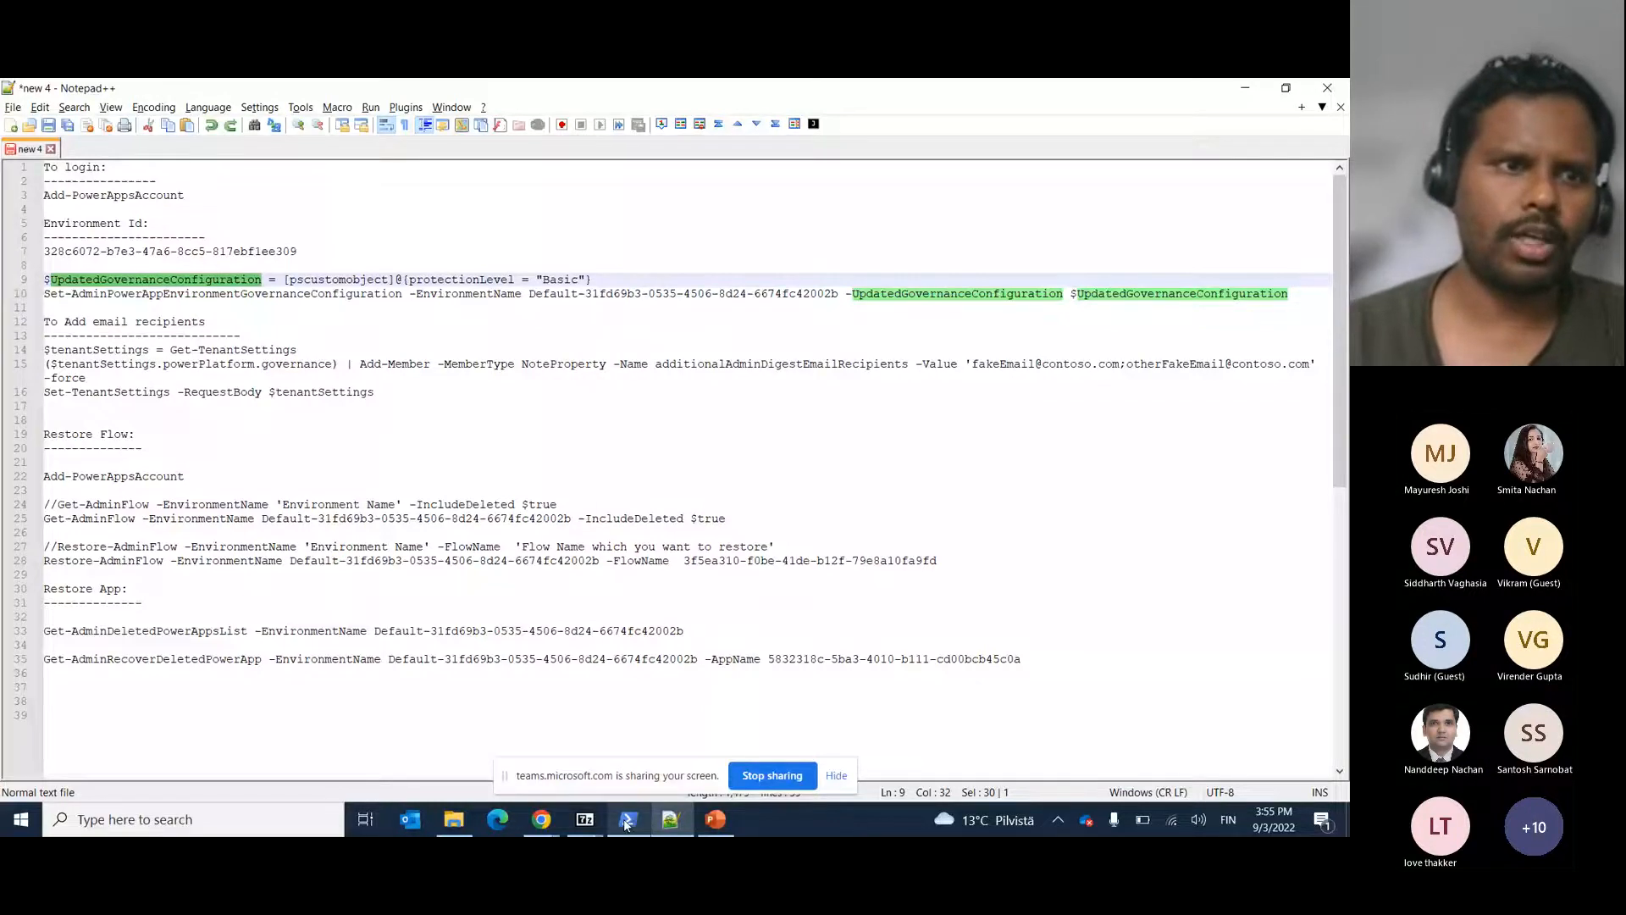
left_click_drag(184, 196, 70, 199)
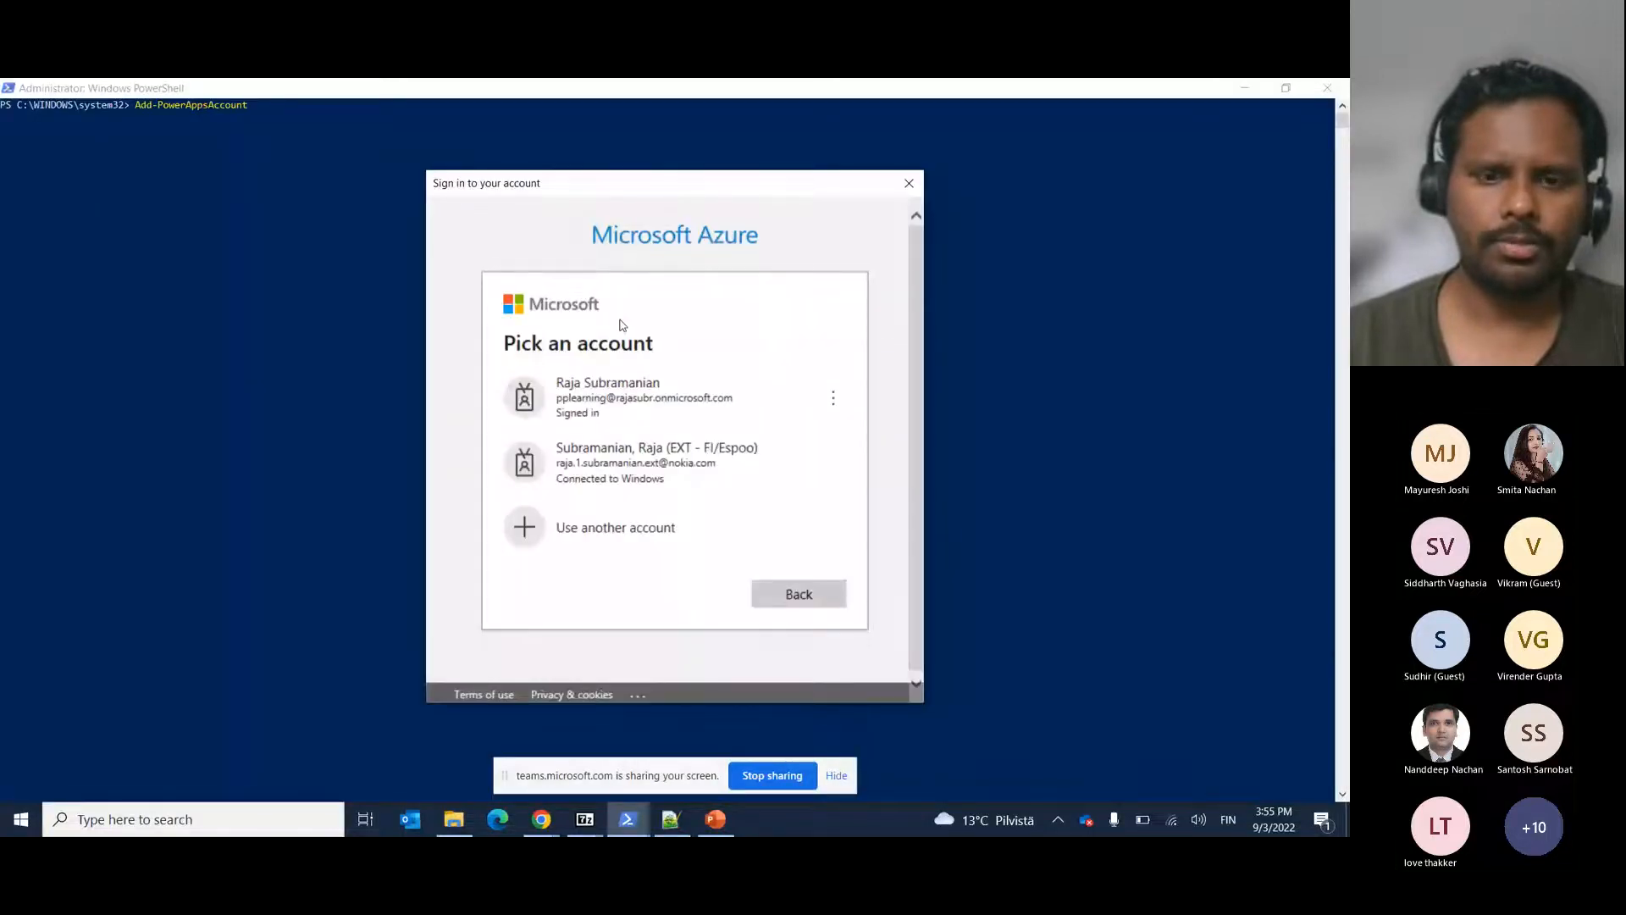
left_click(623, 405)
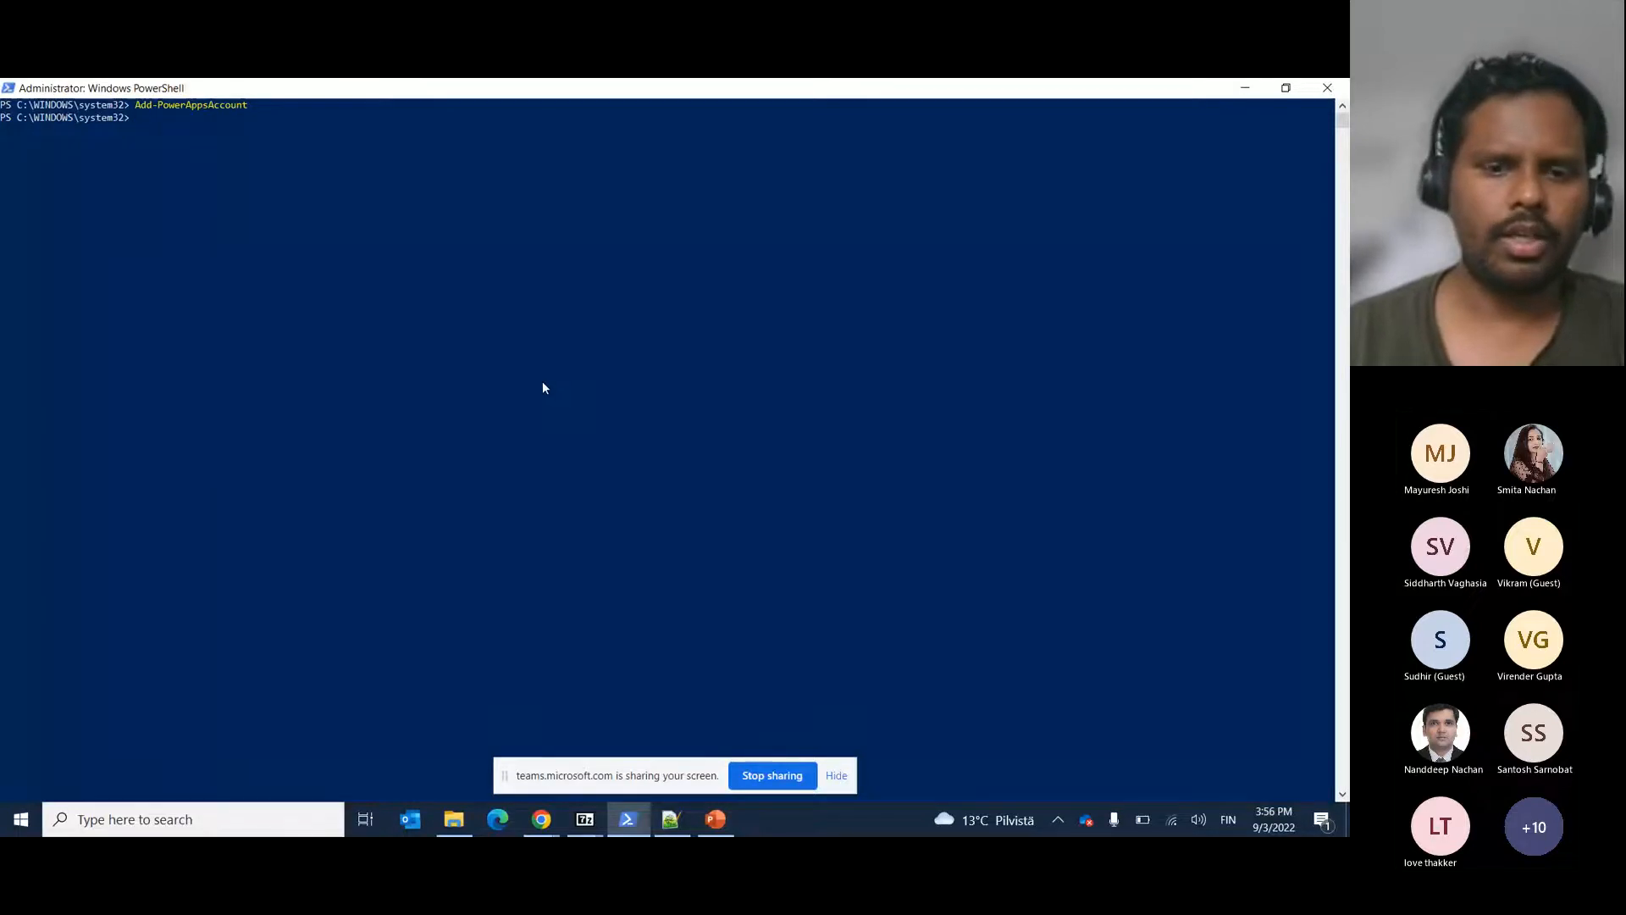
left_click(836, 775)
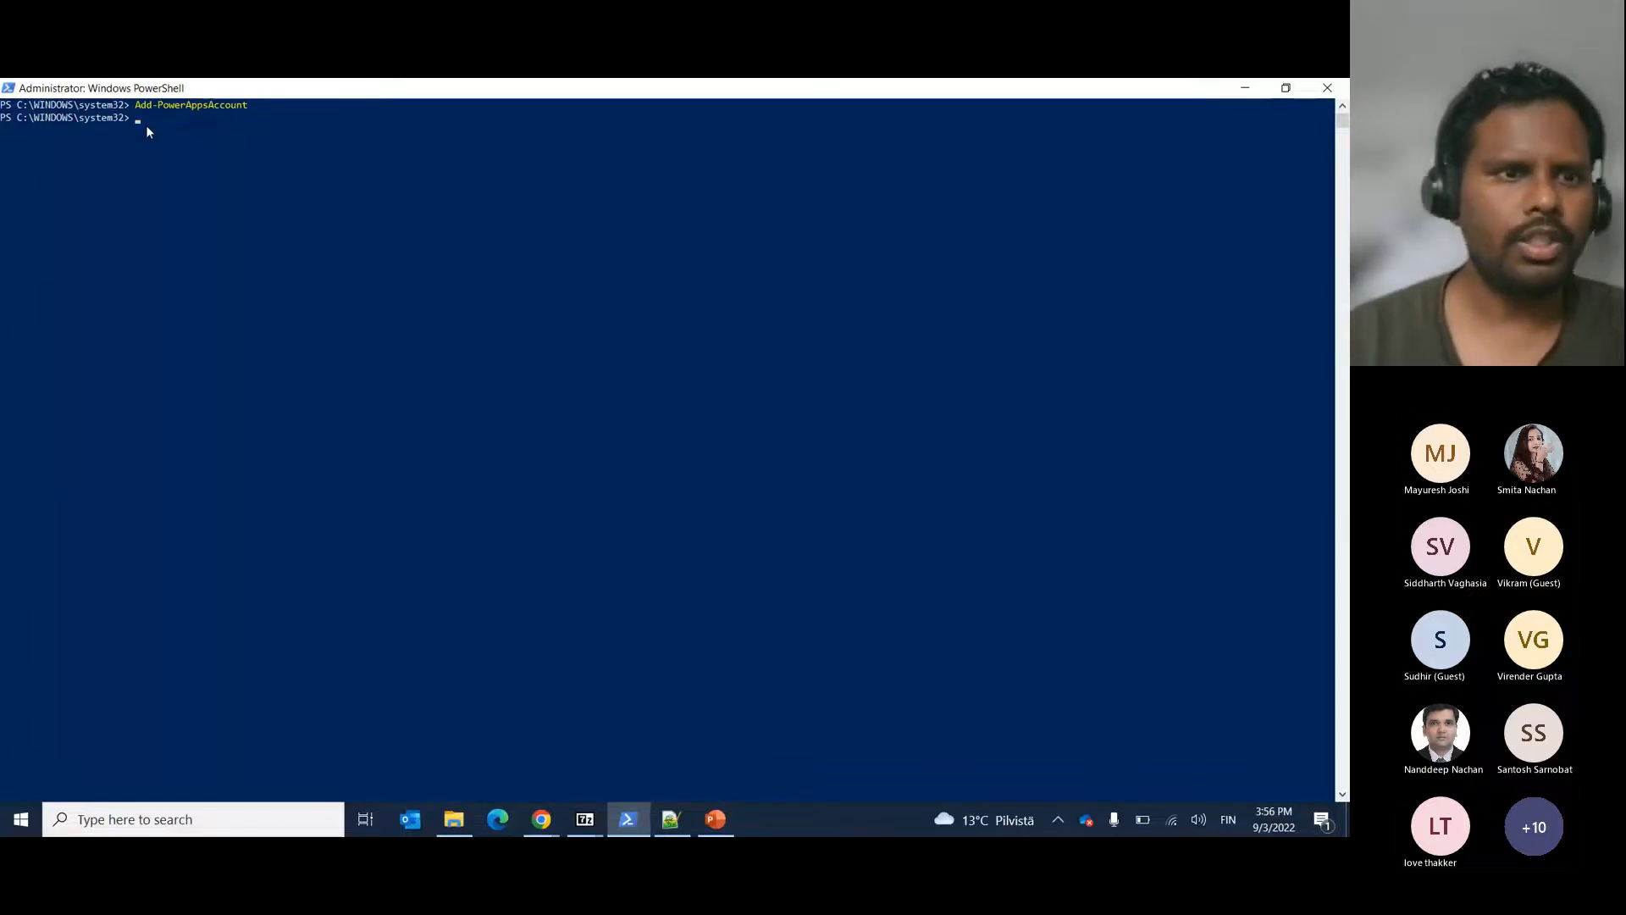
Switch back to Notepad++ and examine the commands that set the governance protection level to Basic and those that add digest email recipients.
key("alt+Tab")
key("alt+Tab")
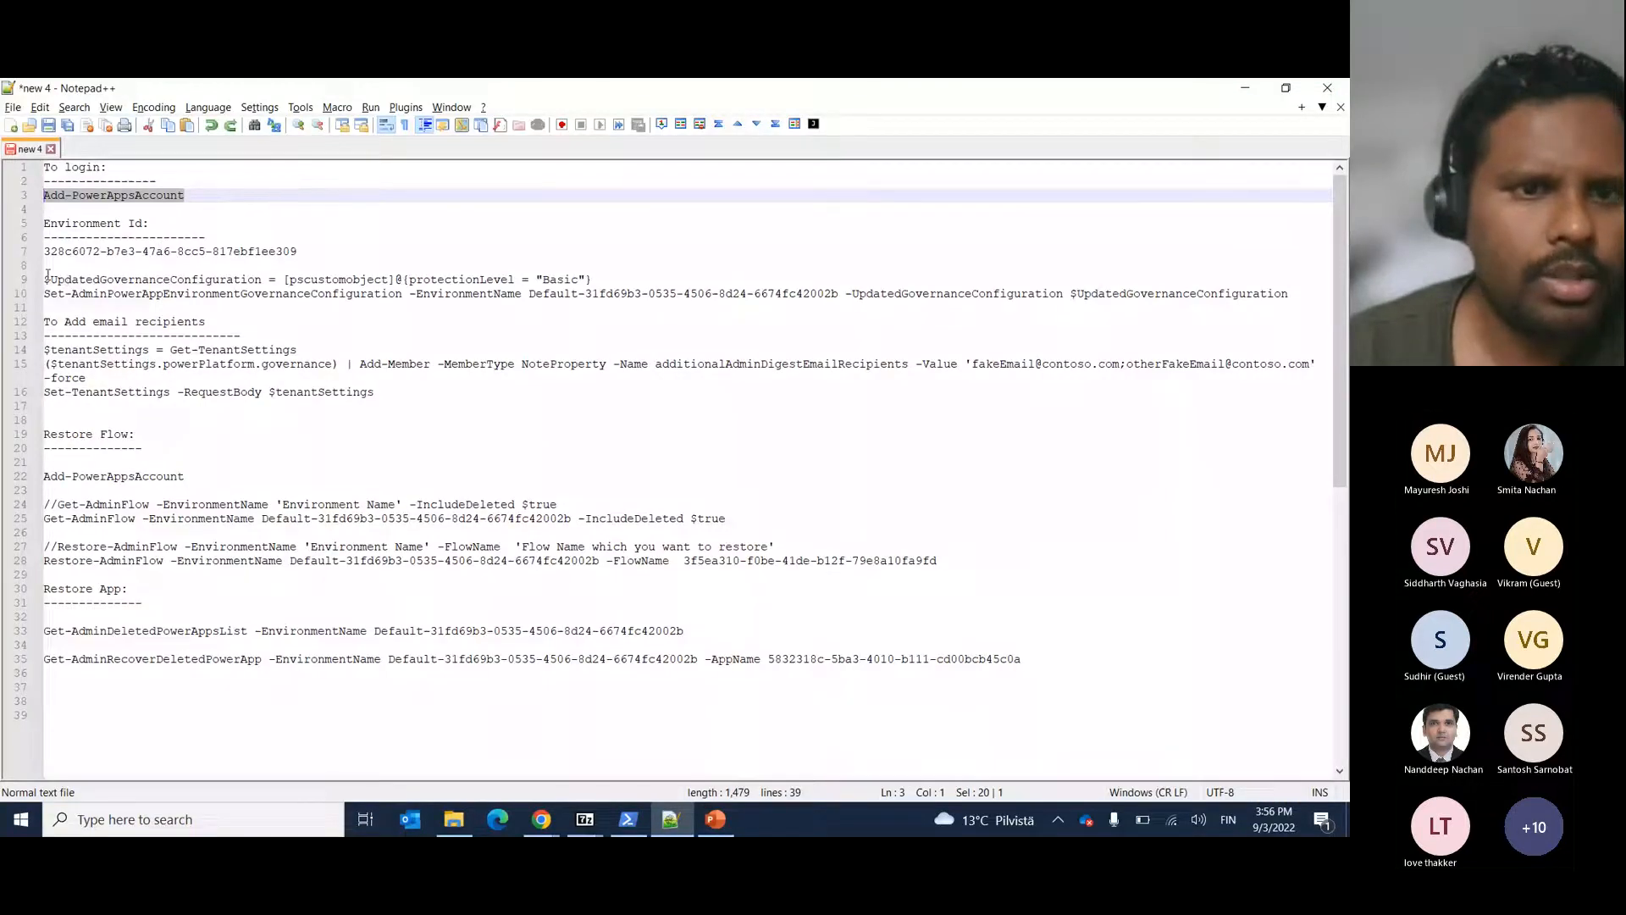
left_click_drag(47, 275, 269, 284)
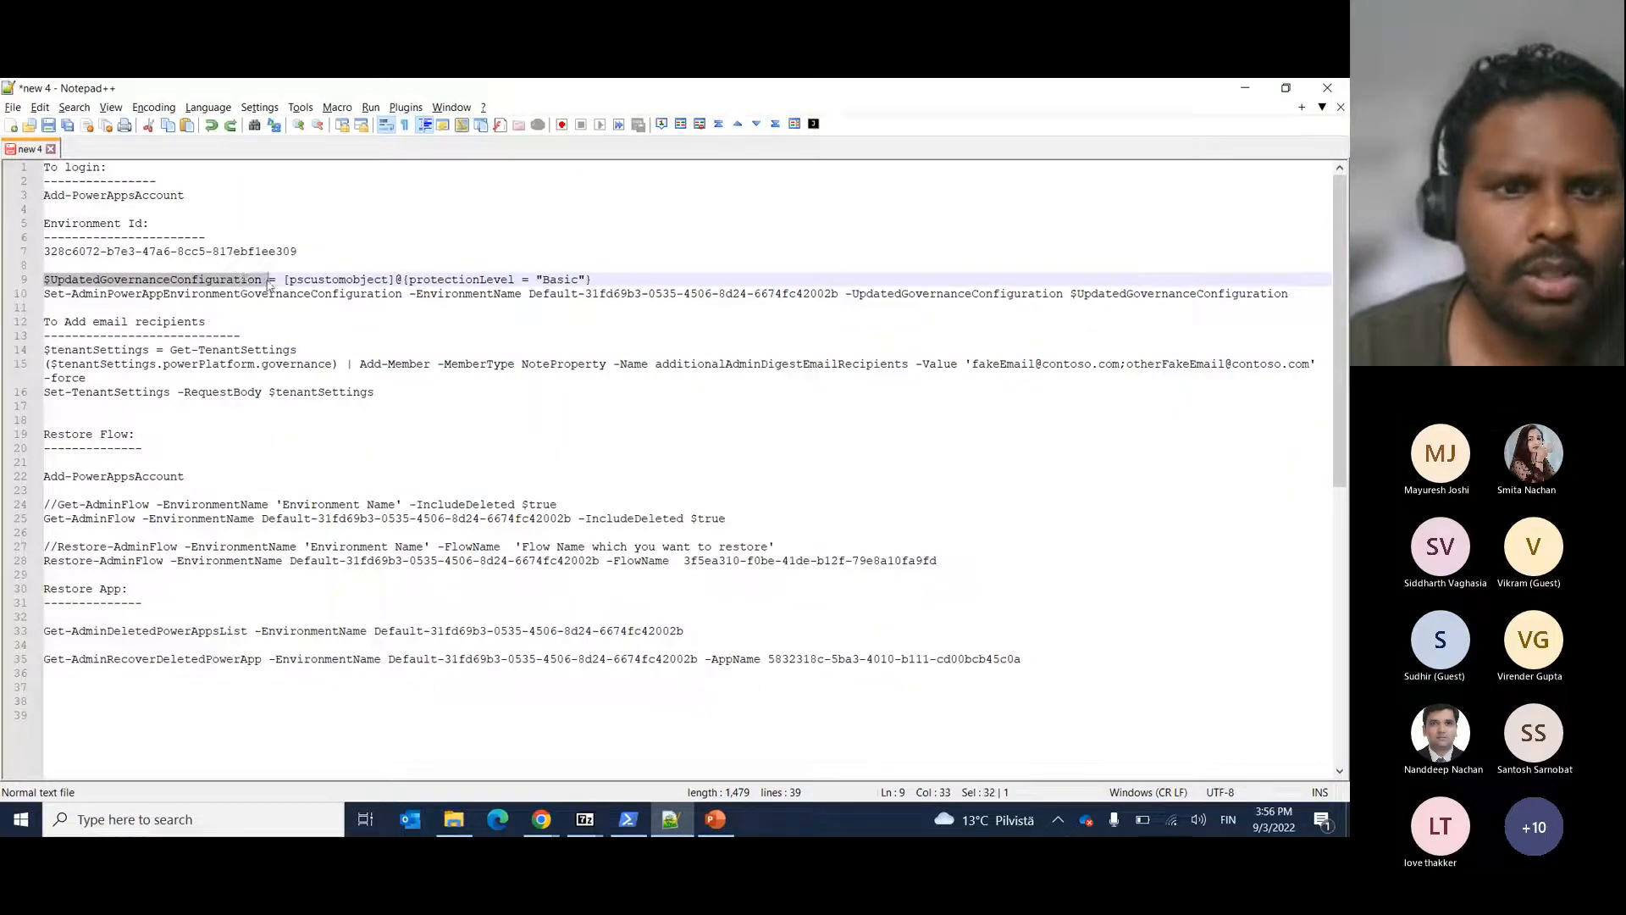
double_click(450, 282)
left_click(563, 280)
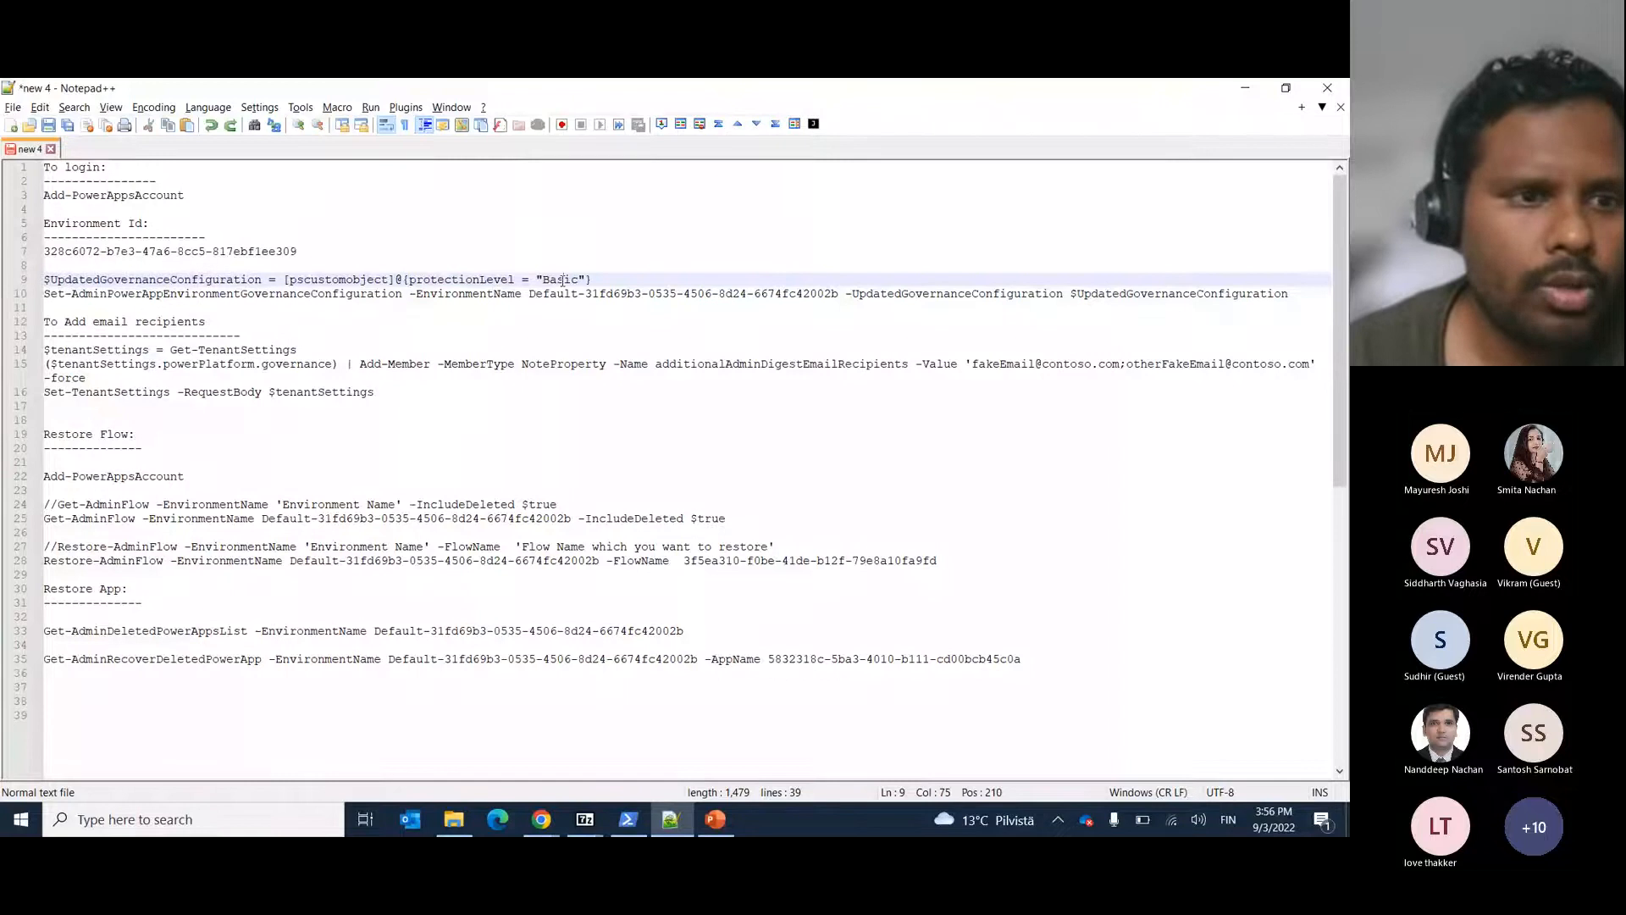
left_click(285, 364)
double_click(559, 278)
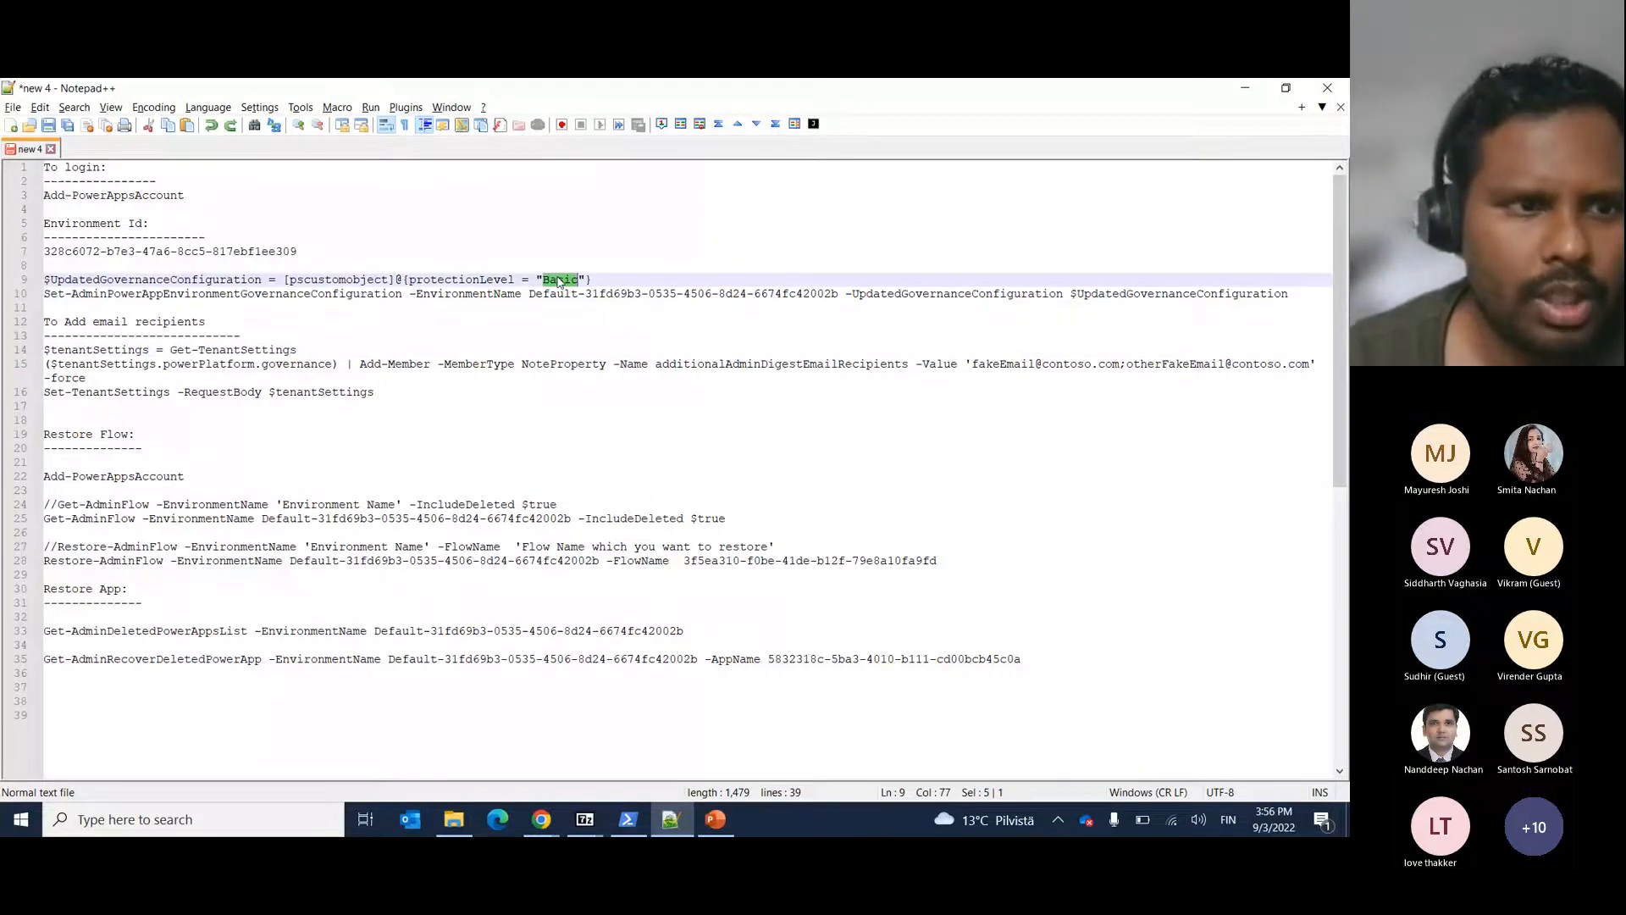
left_click(305, 293)
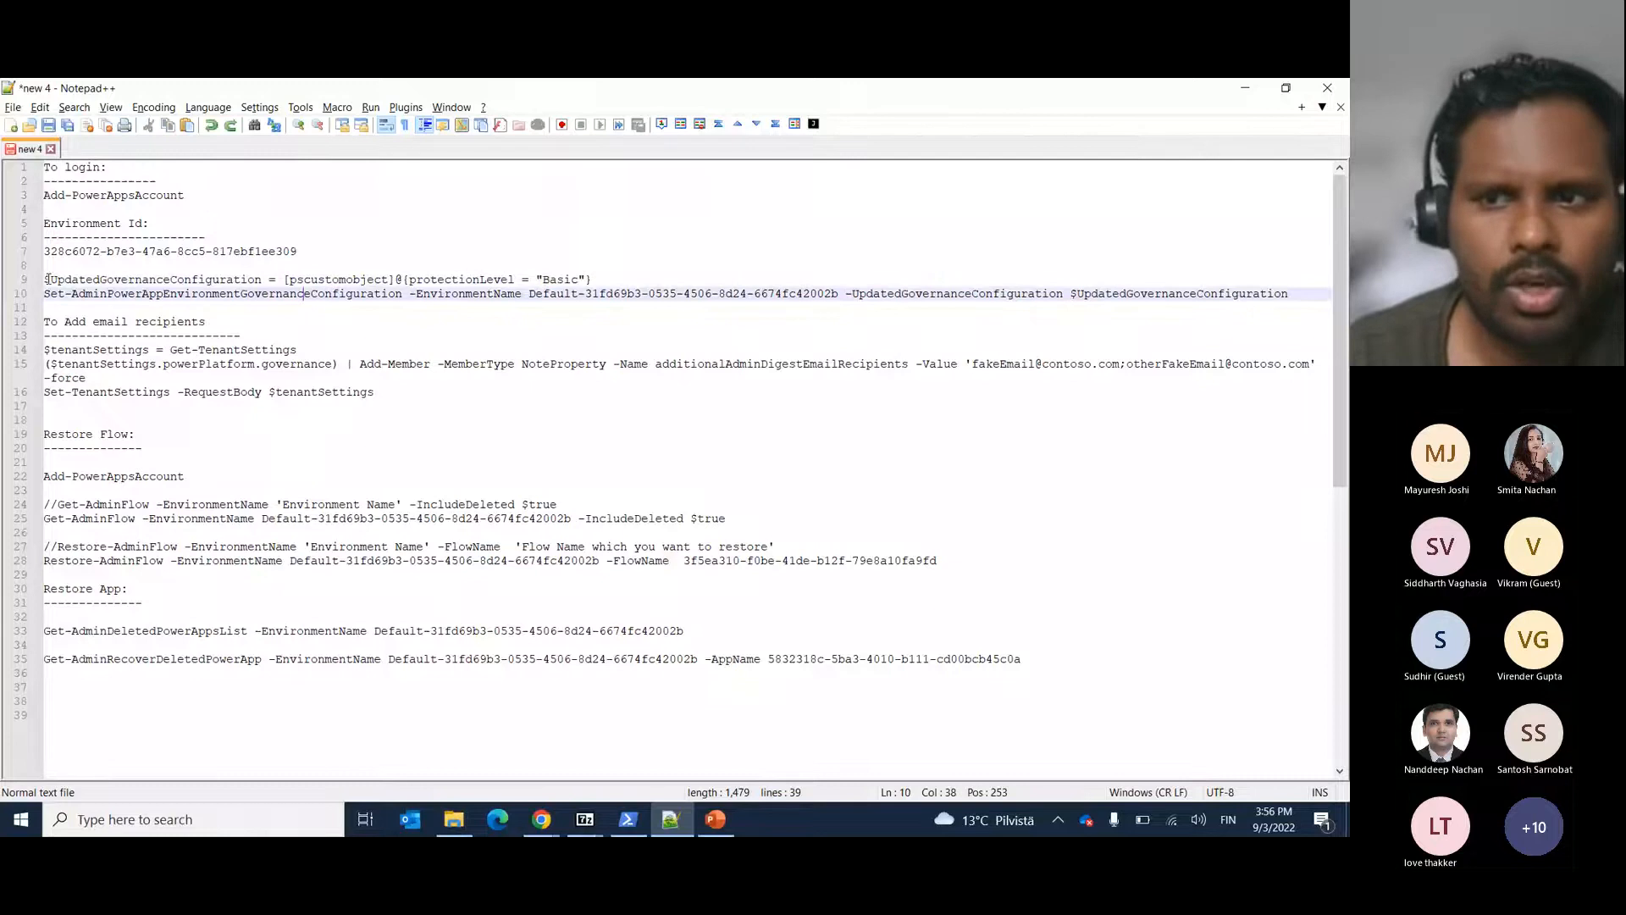
left_click_drag(47, 278, 3, 276)
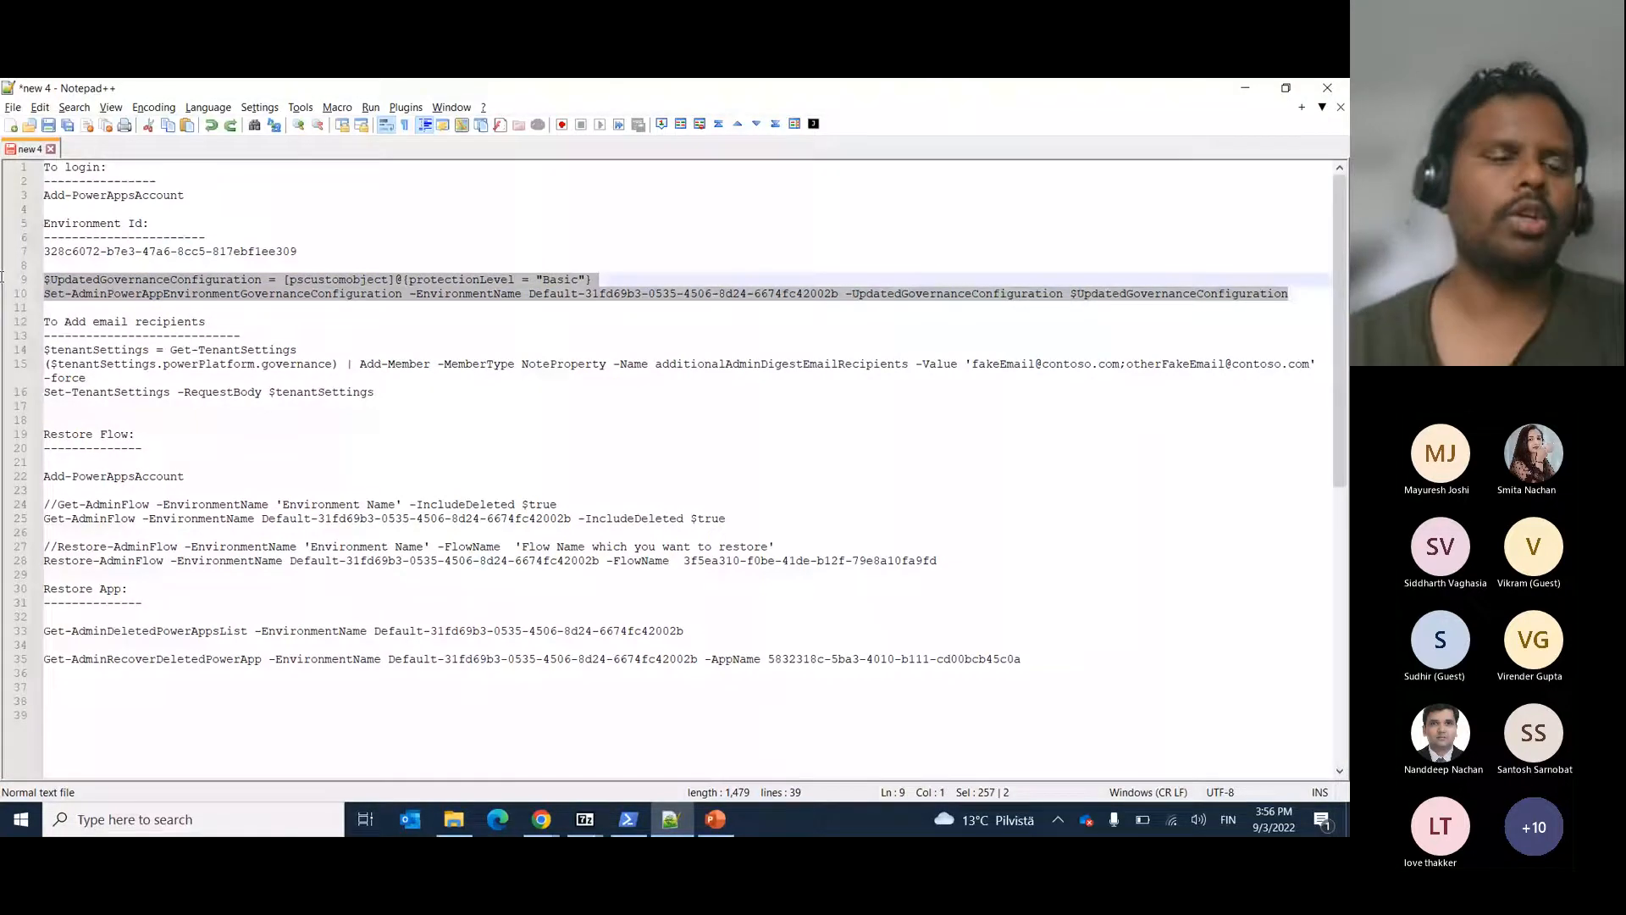
double_click(171, 326)
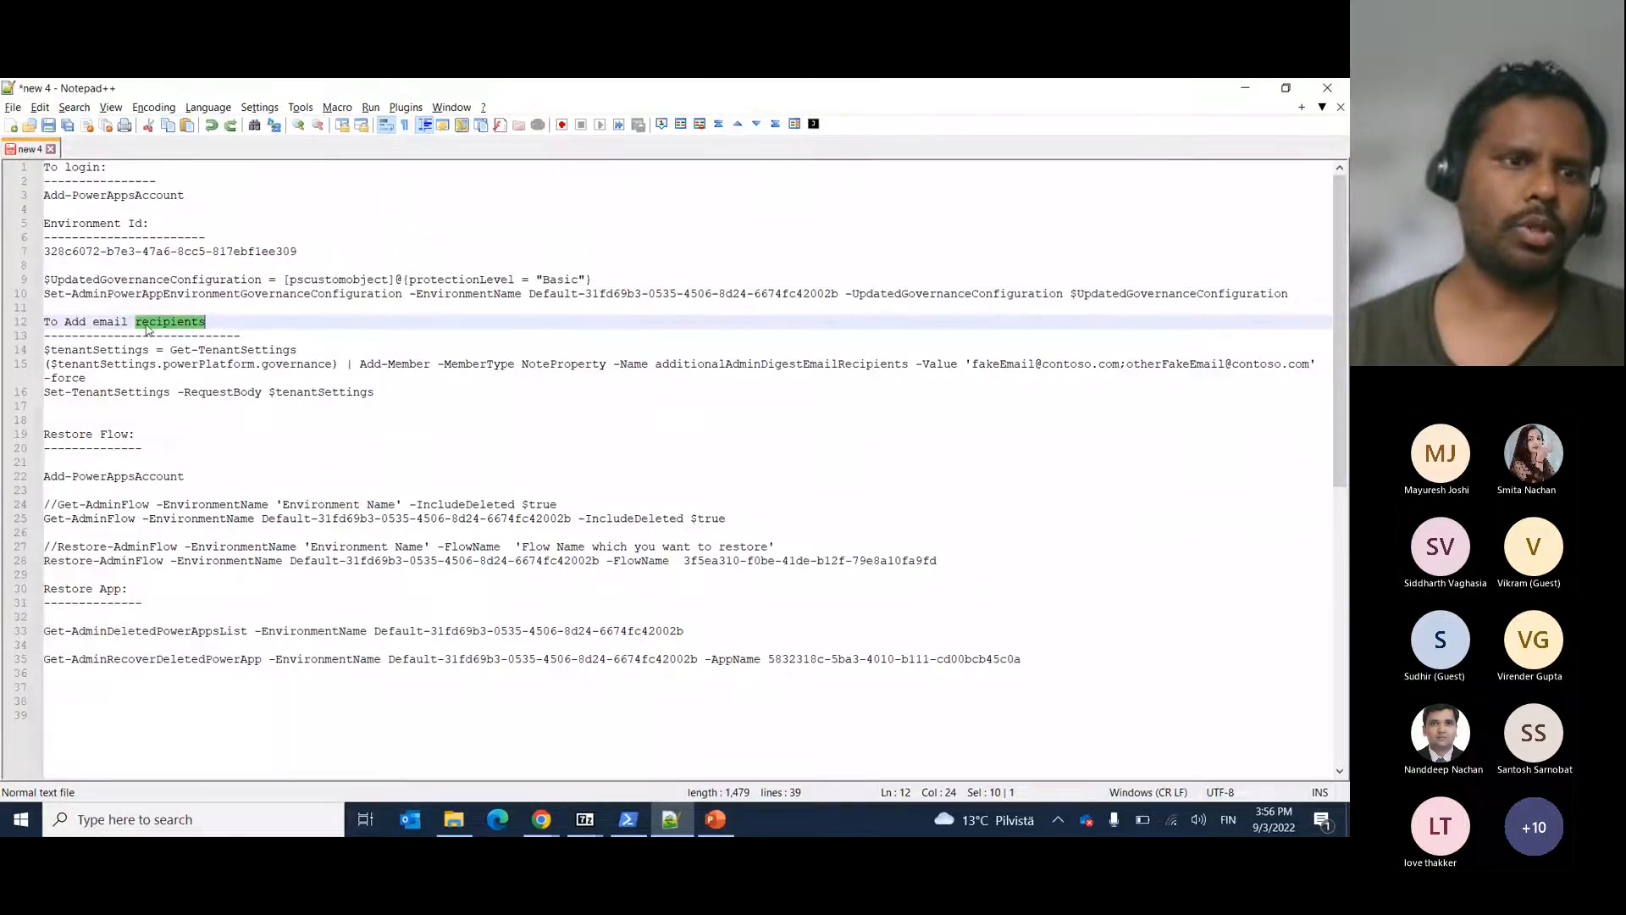
left_click(159, 364)
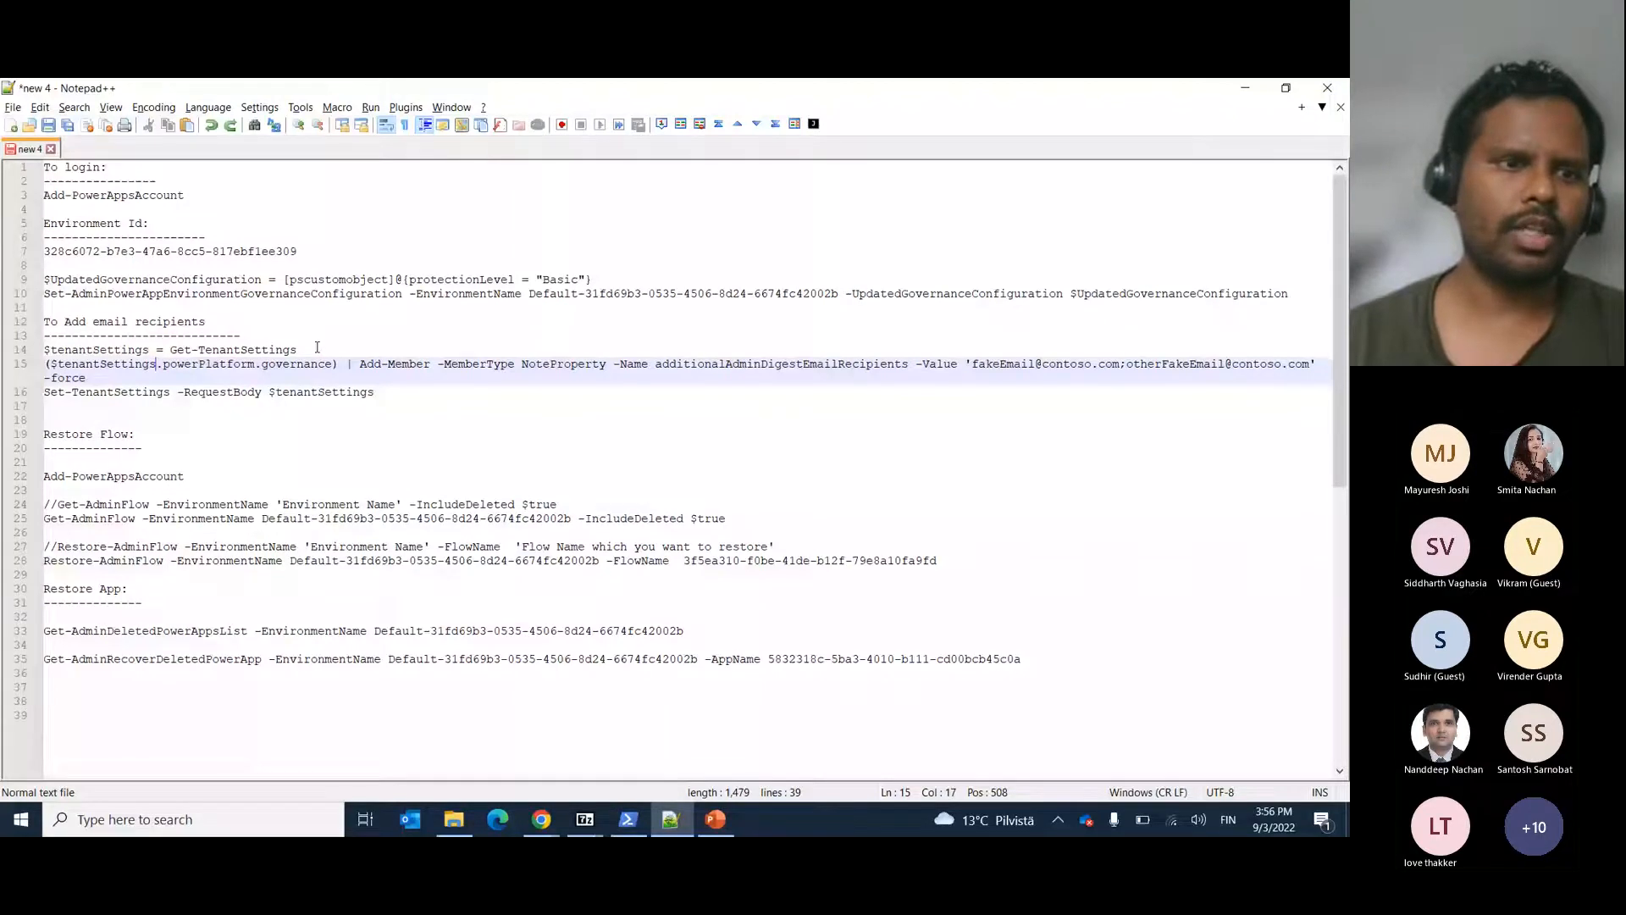
Take the tenant settings retrieval command from the notes and run $tenantSettings = Get-TenantSettings in PowerShell.
left_click_drag(317, 347, 39, 349)
key("ctrl+c")
left_click(39, 364)
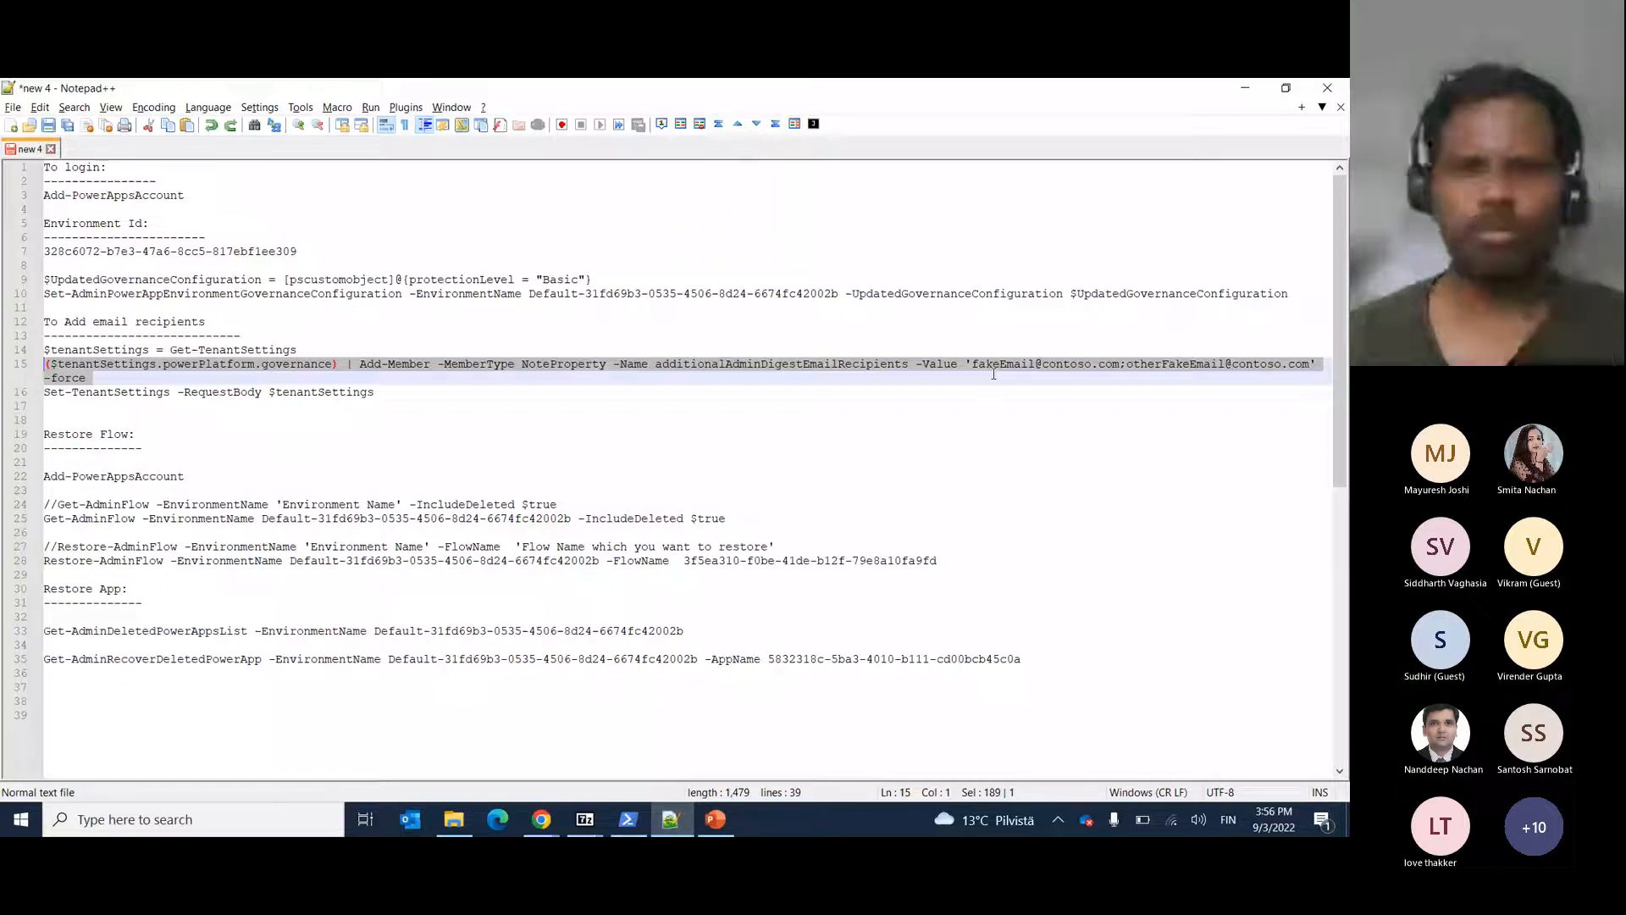
key("alt+Tab")
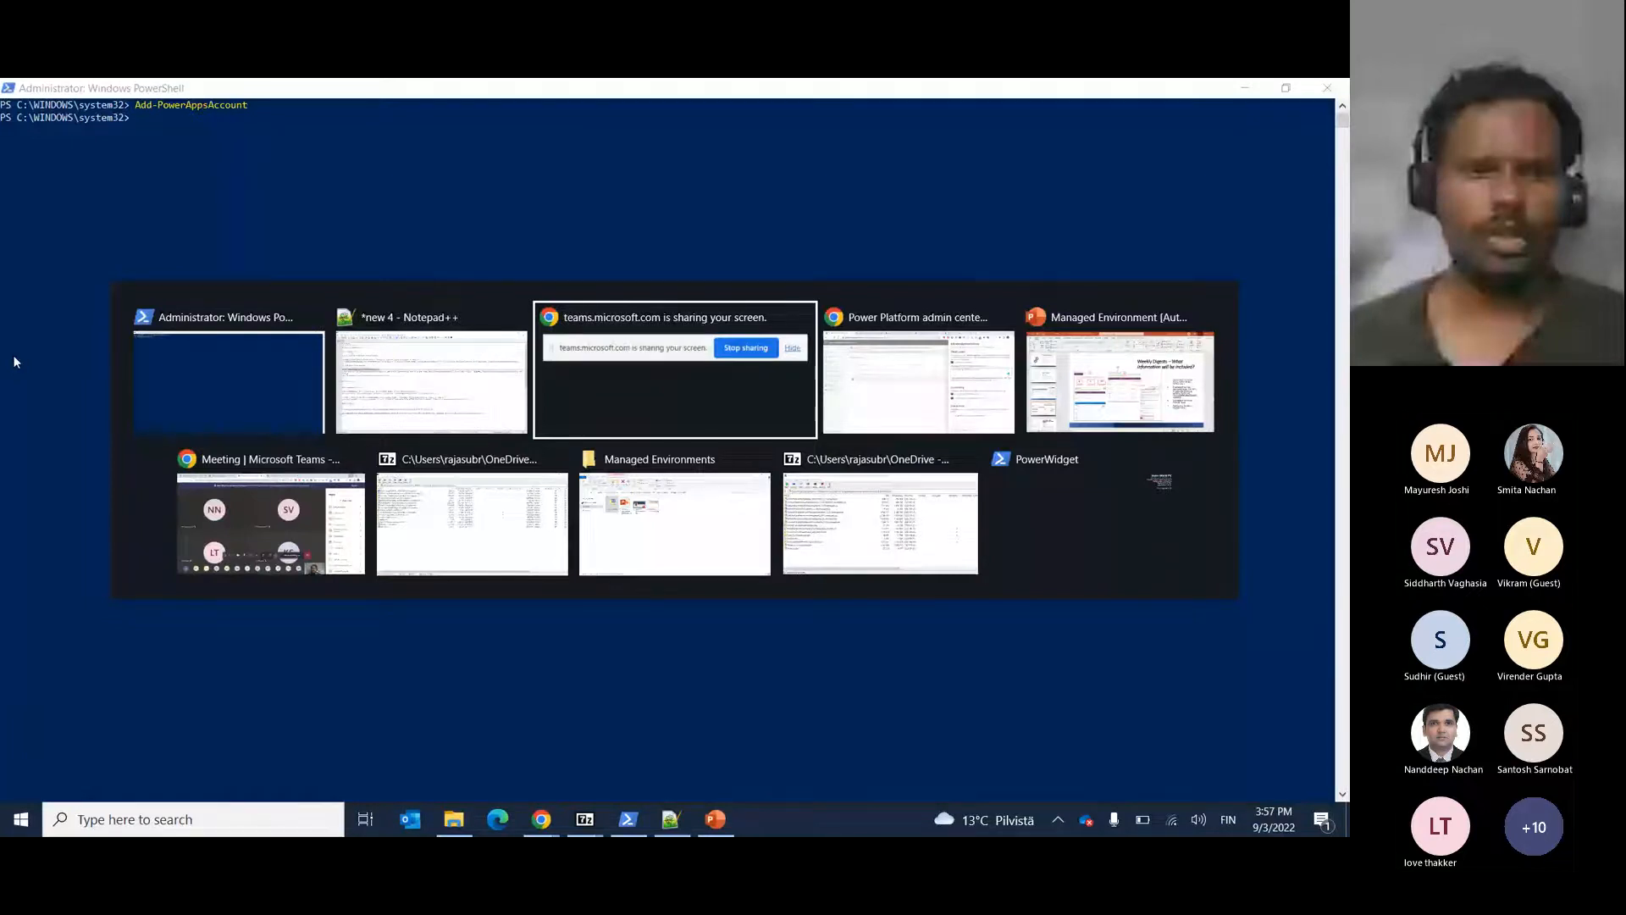
right_click(172, 126)
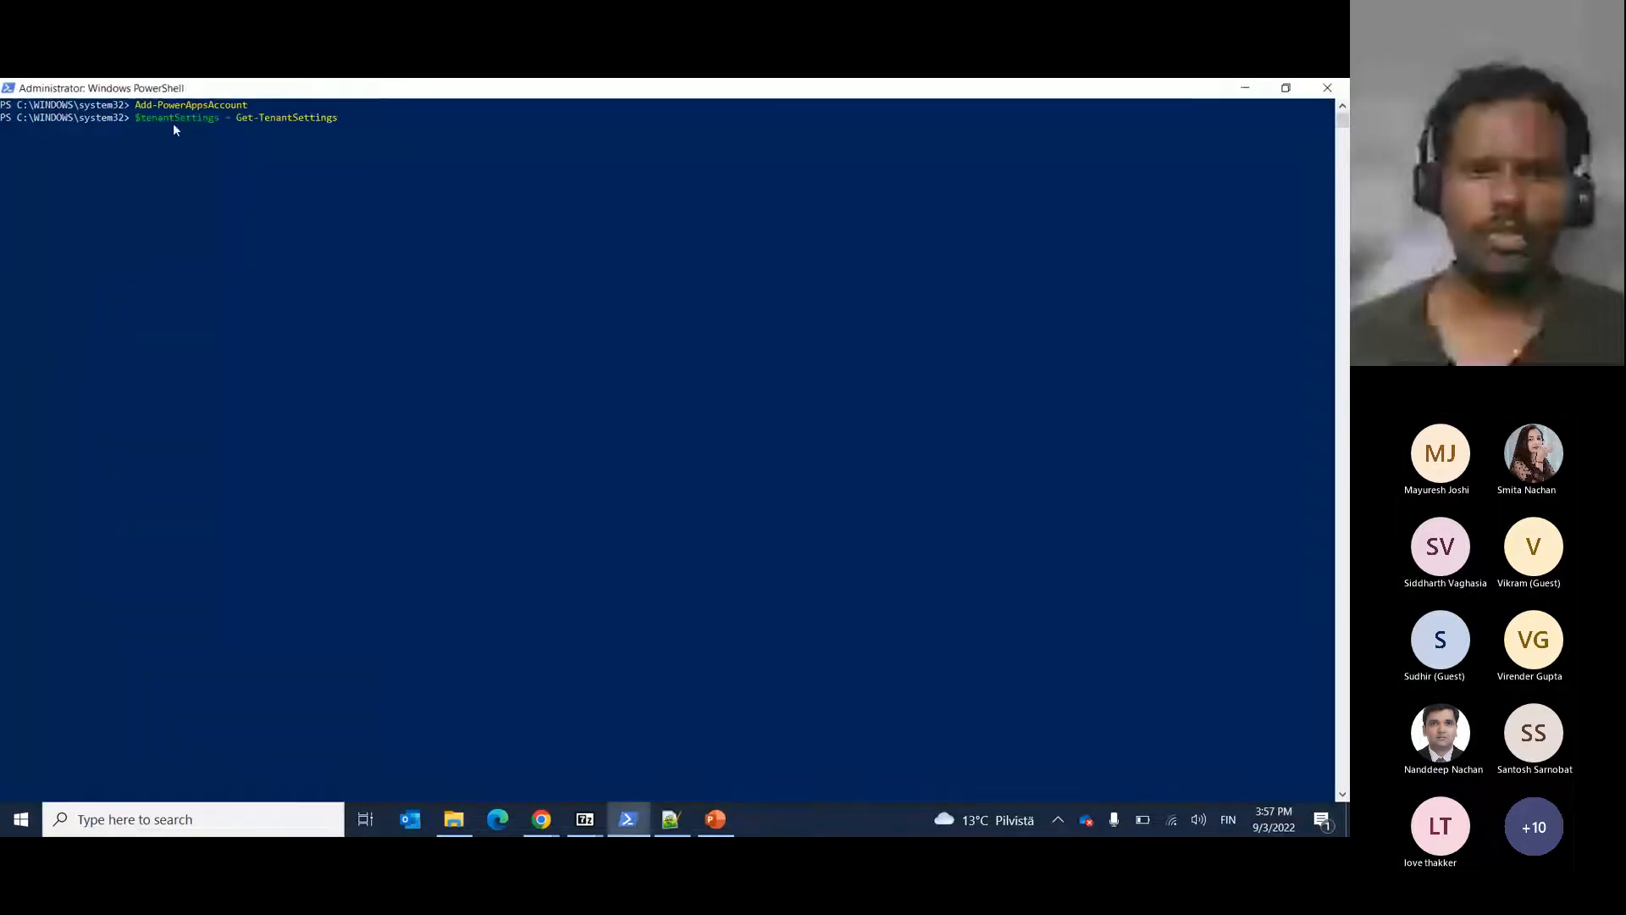
key("Return")
Copy the Add-Member command from the Notepad++ notes into PowerShell to set additionalAdminDigestEmailRecipients to the two sample email addresses with -force.
key("alt+Tab")
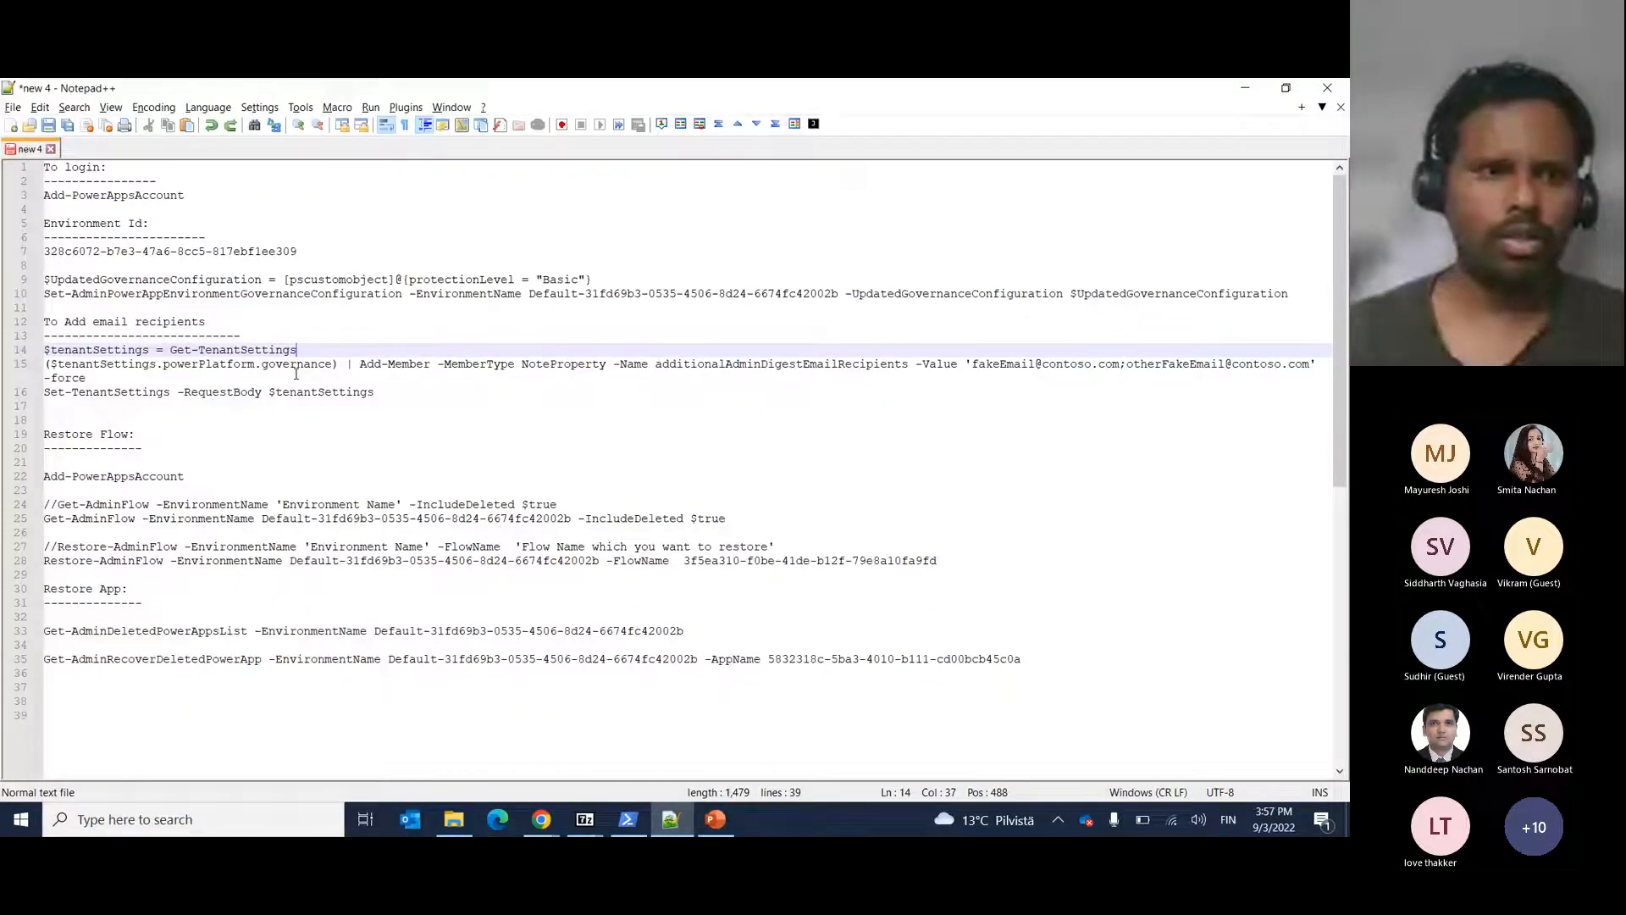
left_click(90, 378)
left_click_drag(90, 377, 44, 365)
key("ctrl+c")
key("alt+Tab")
right_click(158, 131)
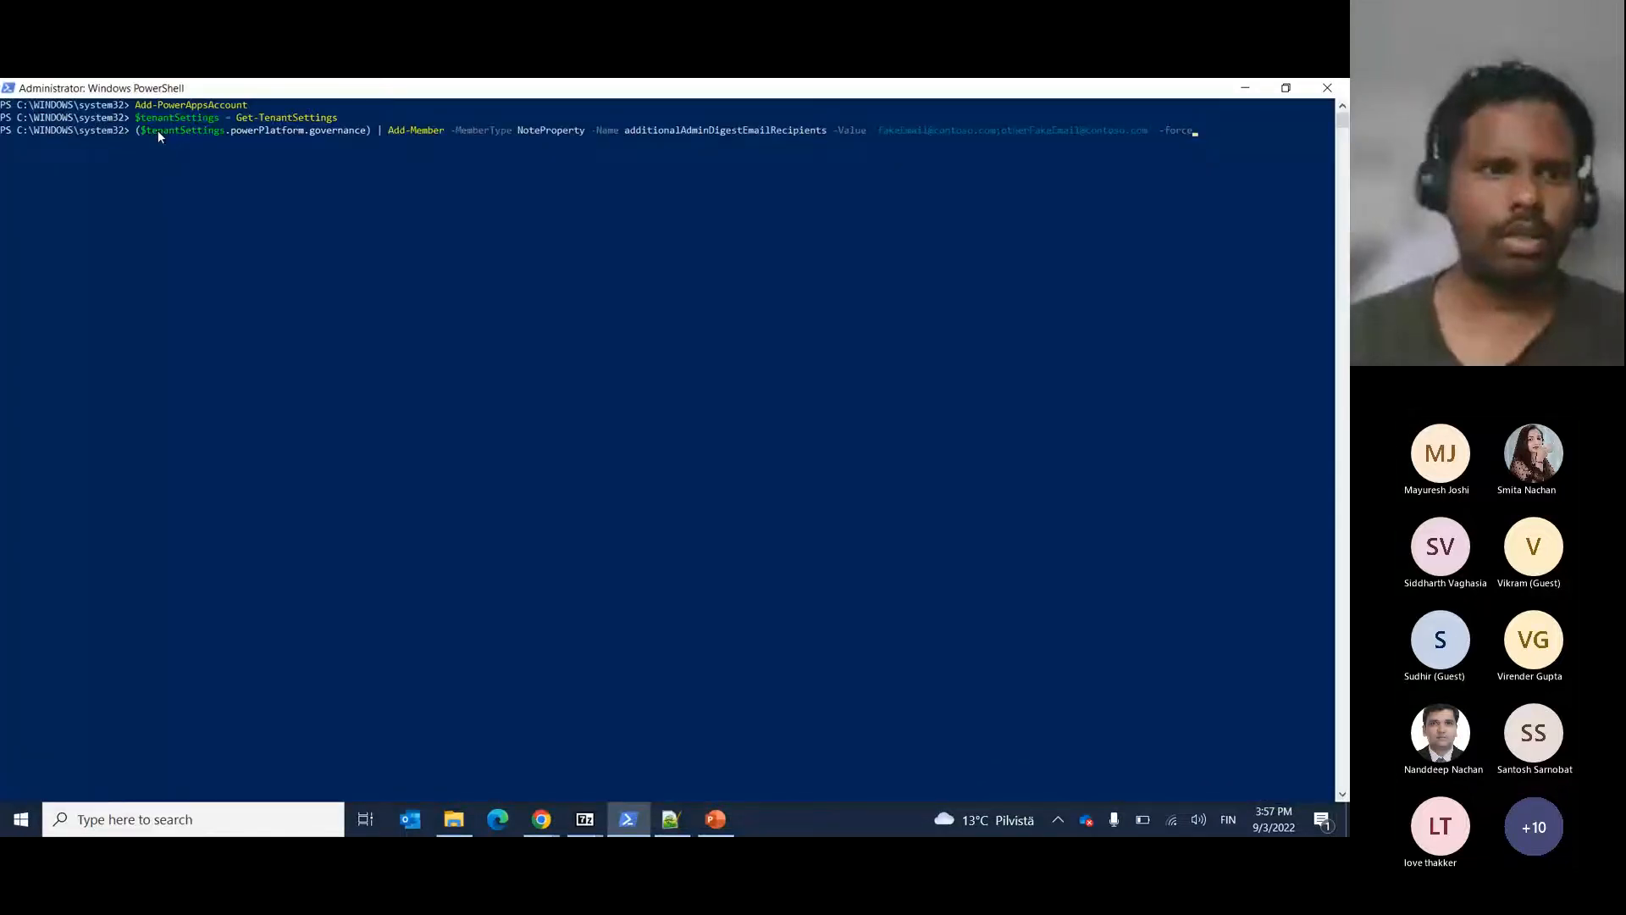
Take the final command from the Notepad++ notes and run Set-TenantSettings -RequestBody $tenantSettings in PowerShell.
key("alt+Tab")
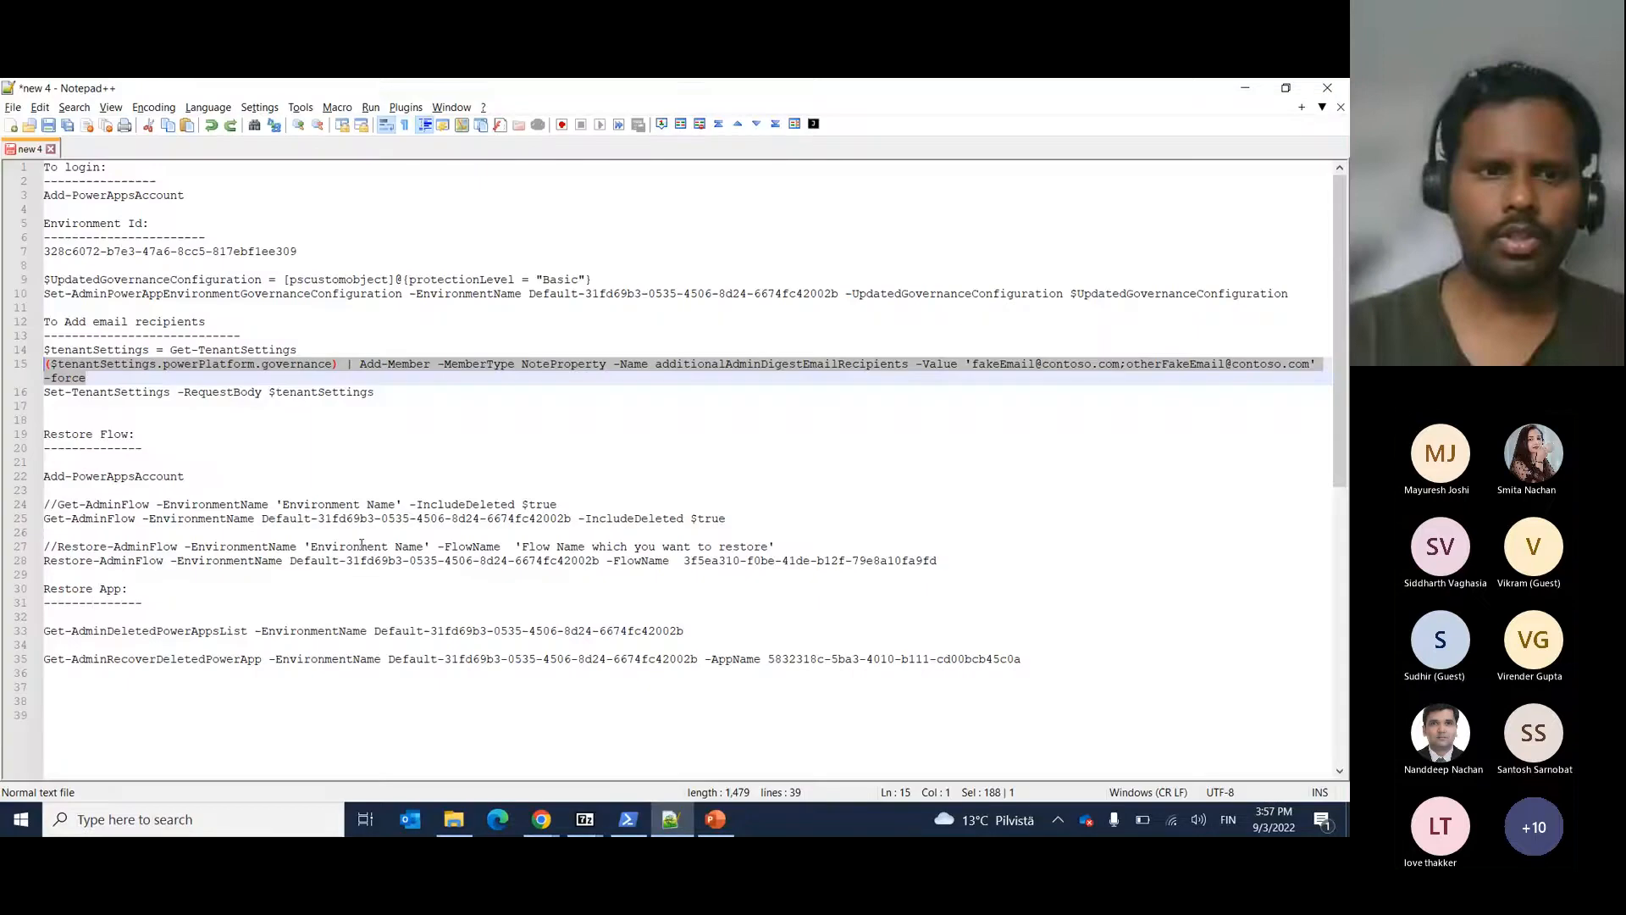
left_click(375, 391)
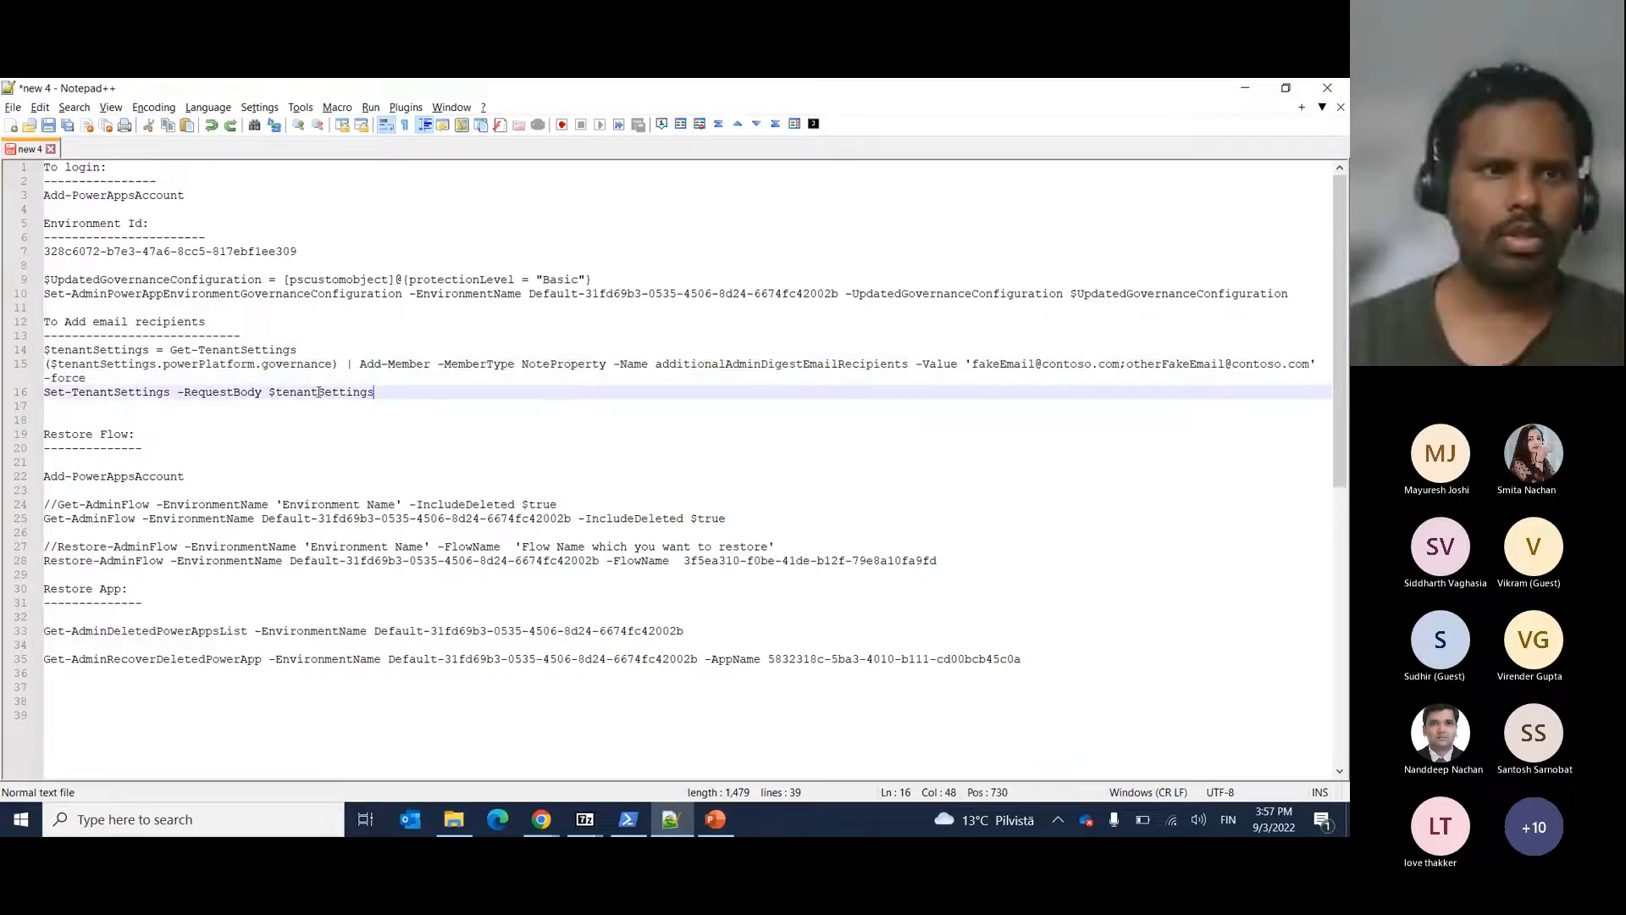
key("shift+Home")
key("alt+Tab")
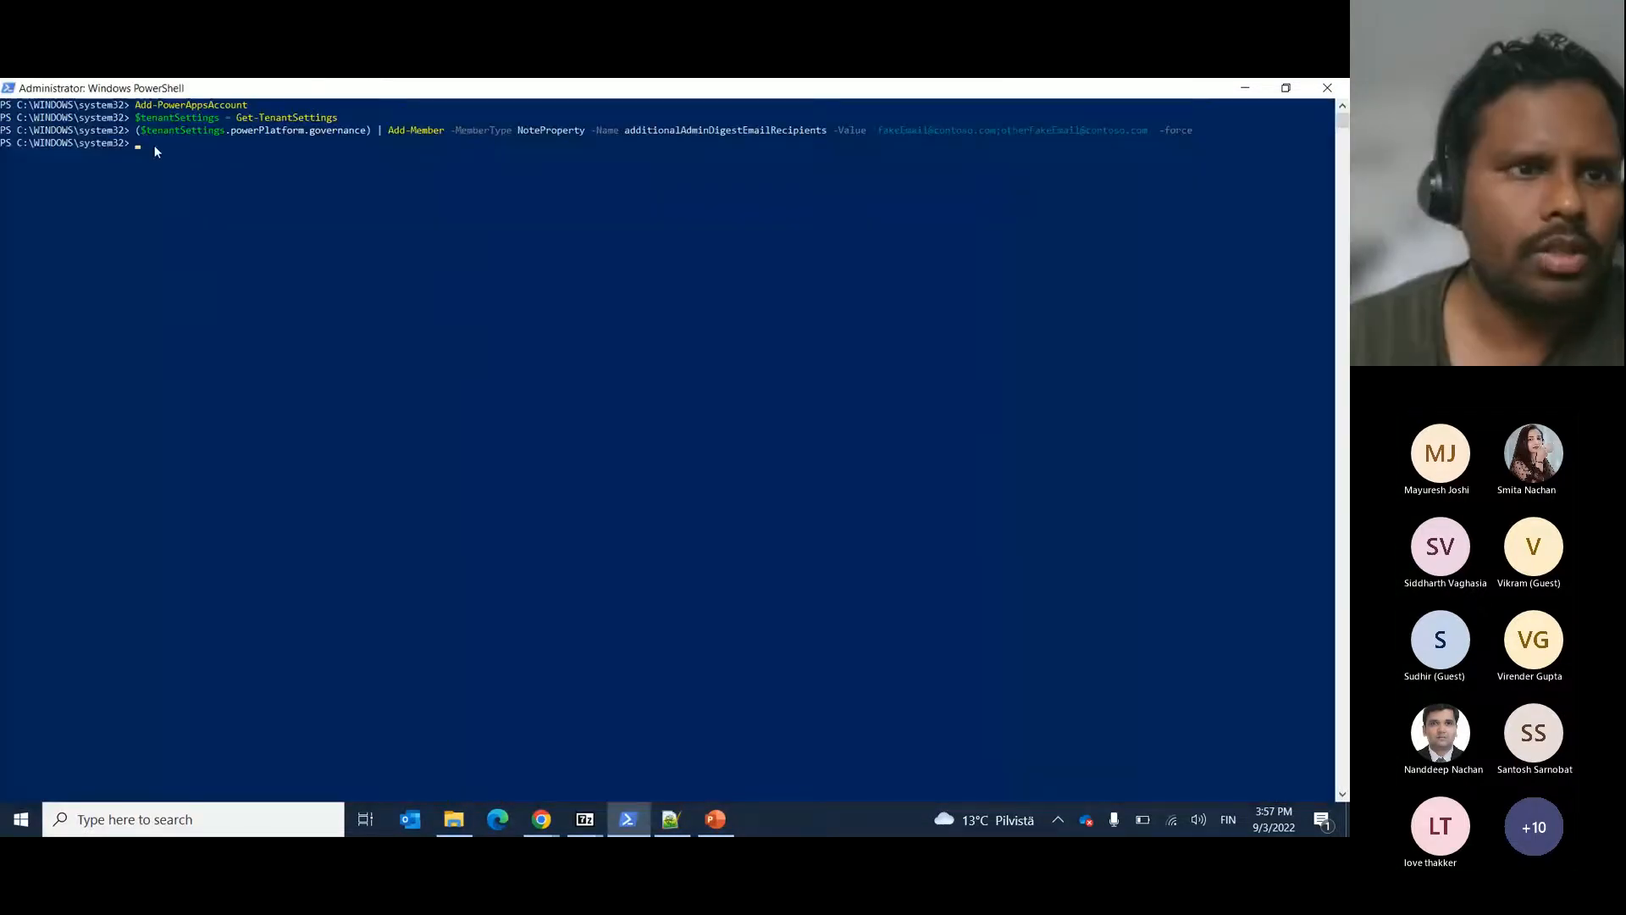
key("ctrl+v")
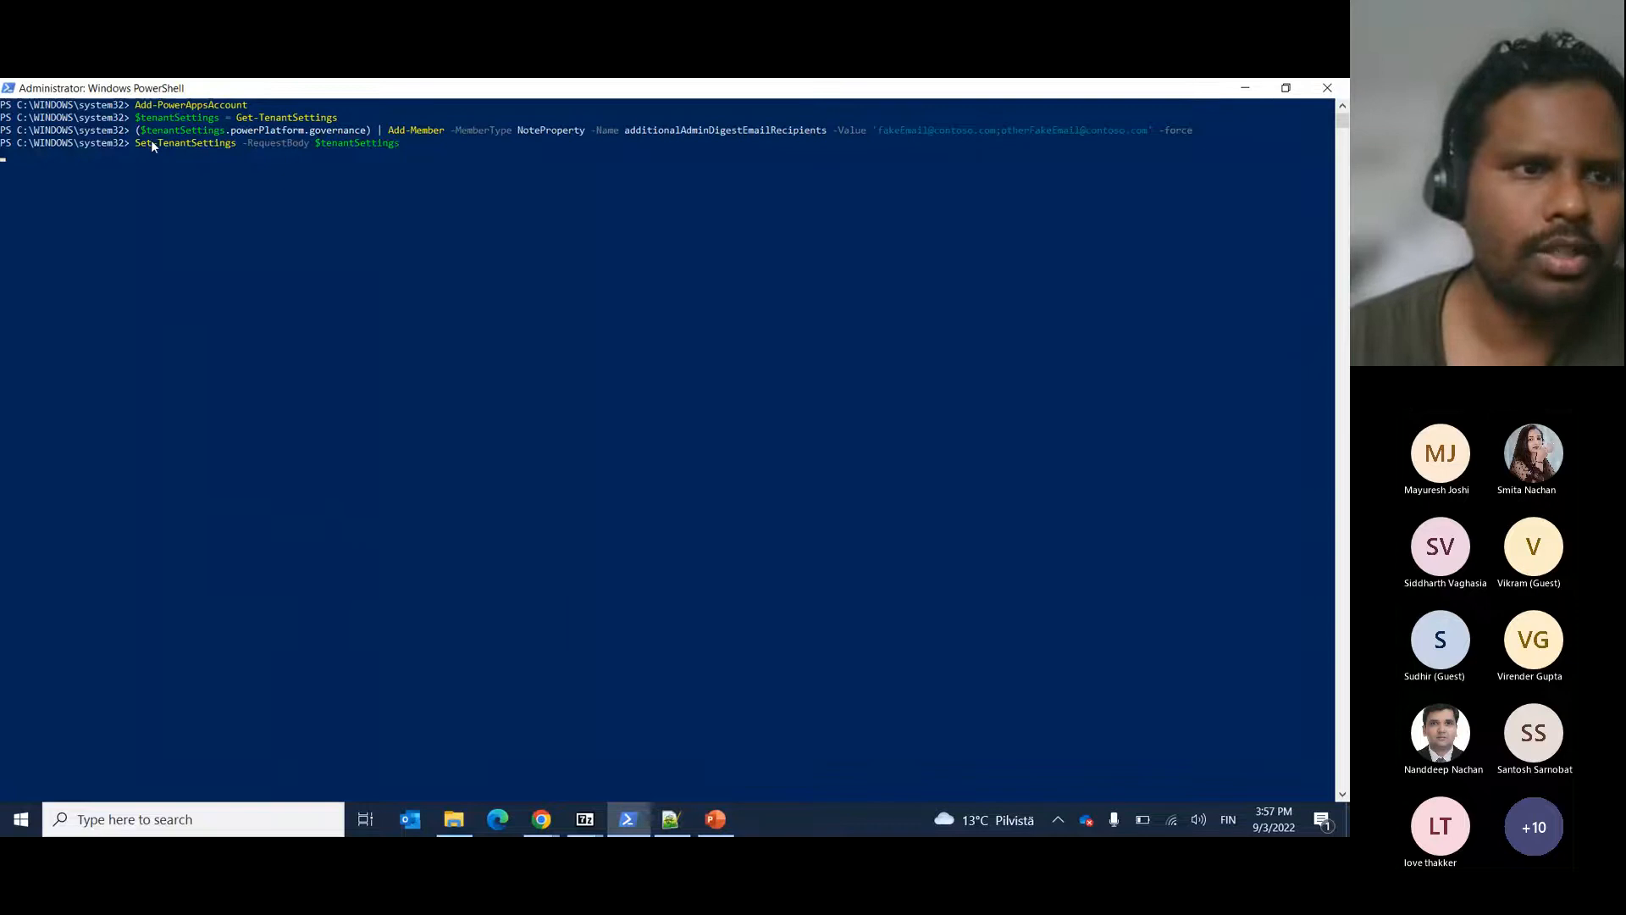
key("Return")
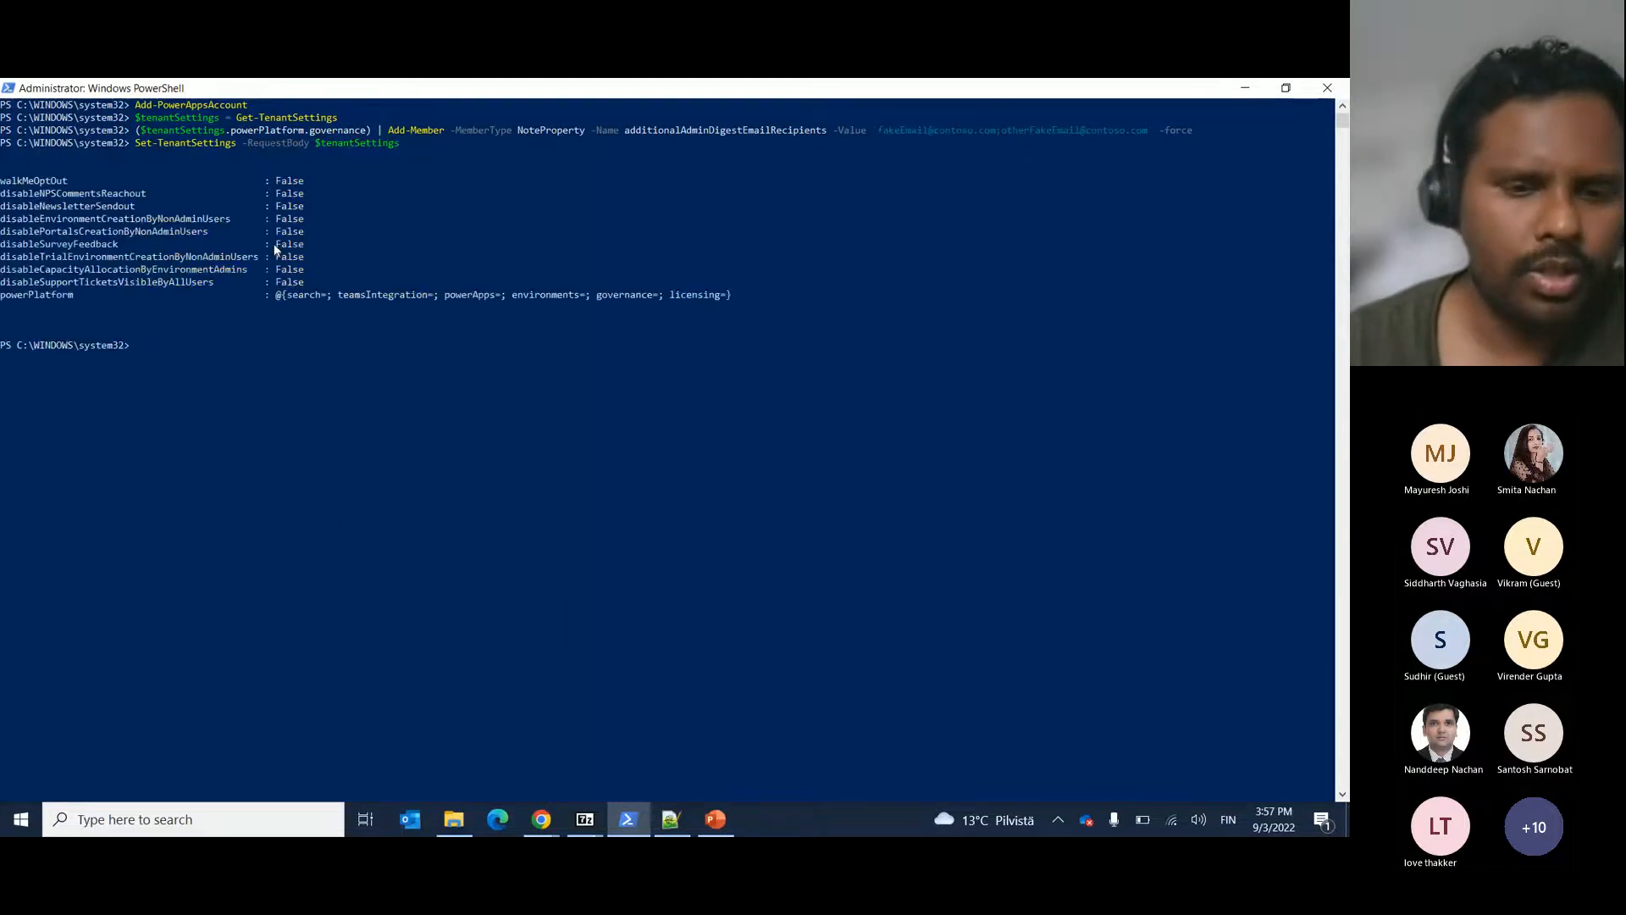
Switch to the Power Platform admin center, reload the environments and check the weekly digest email recipients in rajasubr (default)'s managed environment settings.
left_click(541, 819)
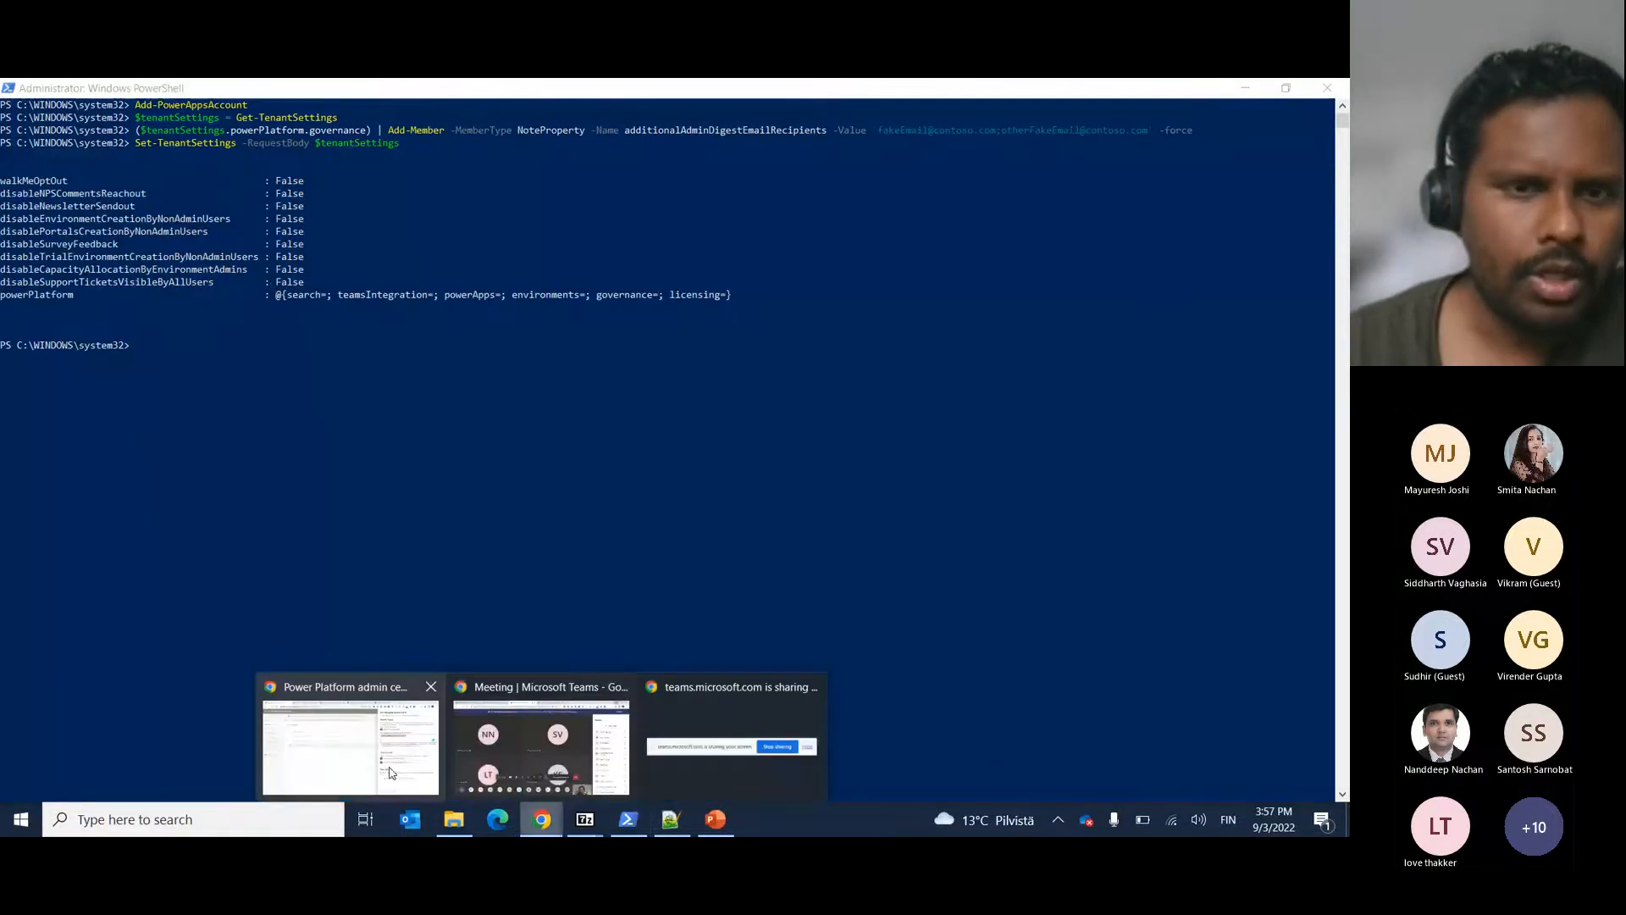
left_click(392, 773)
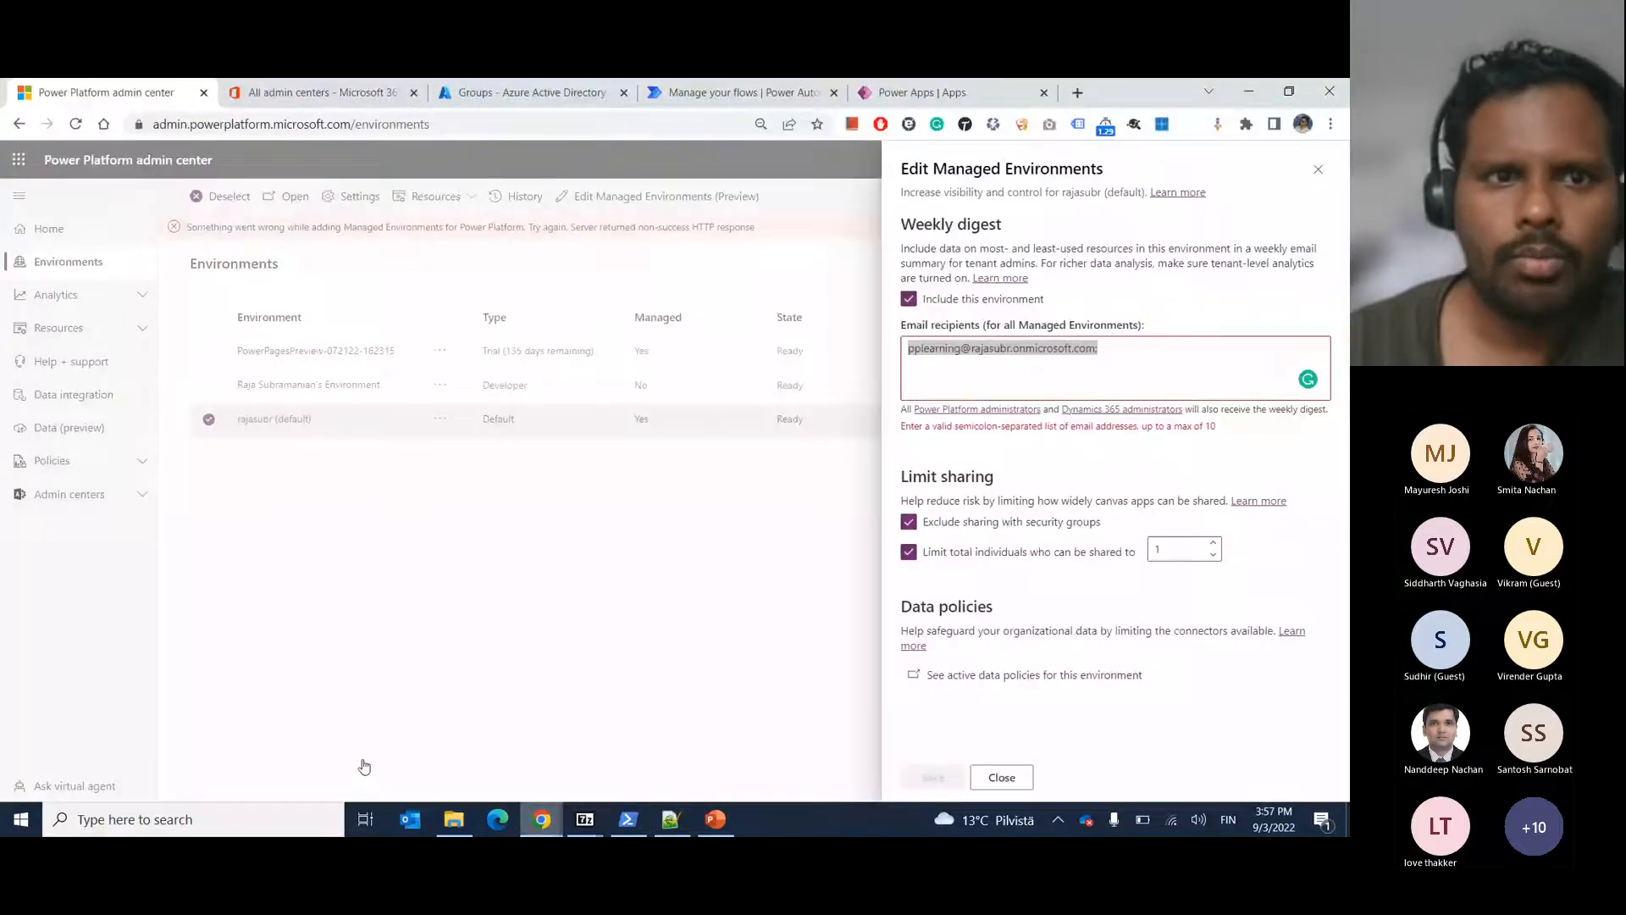
left_click(1320, 171)
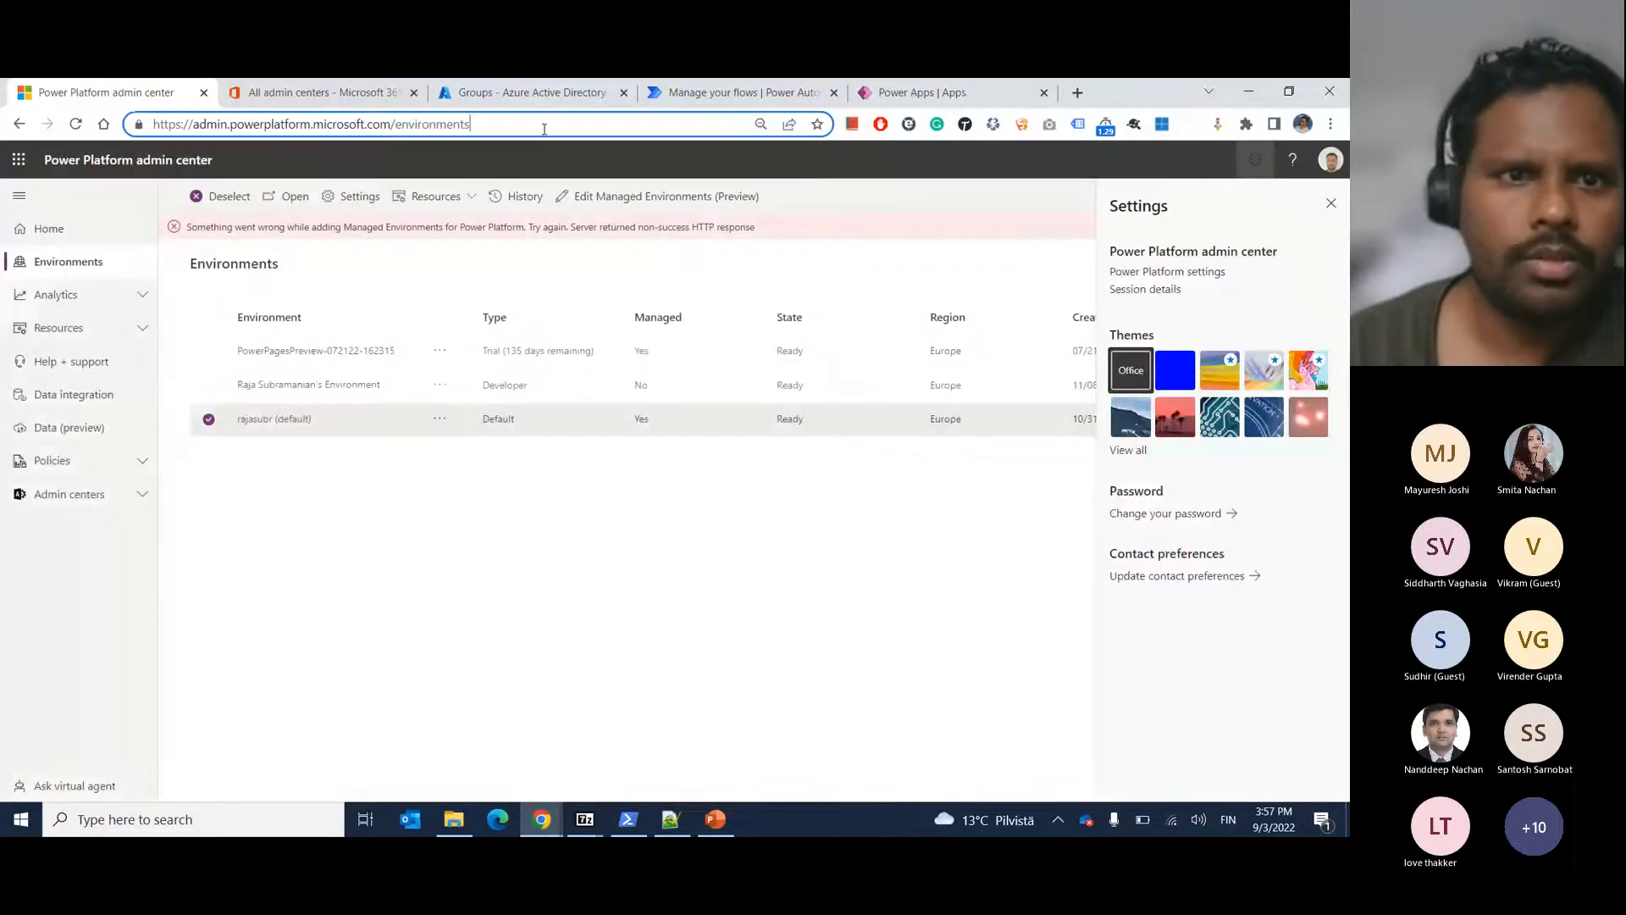
key("F5")
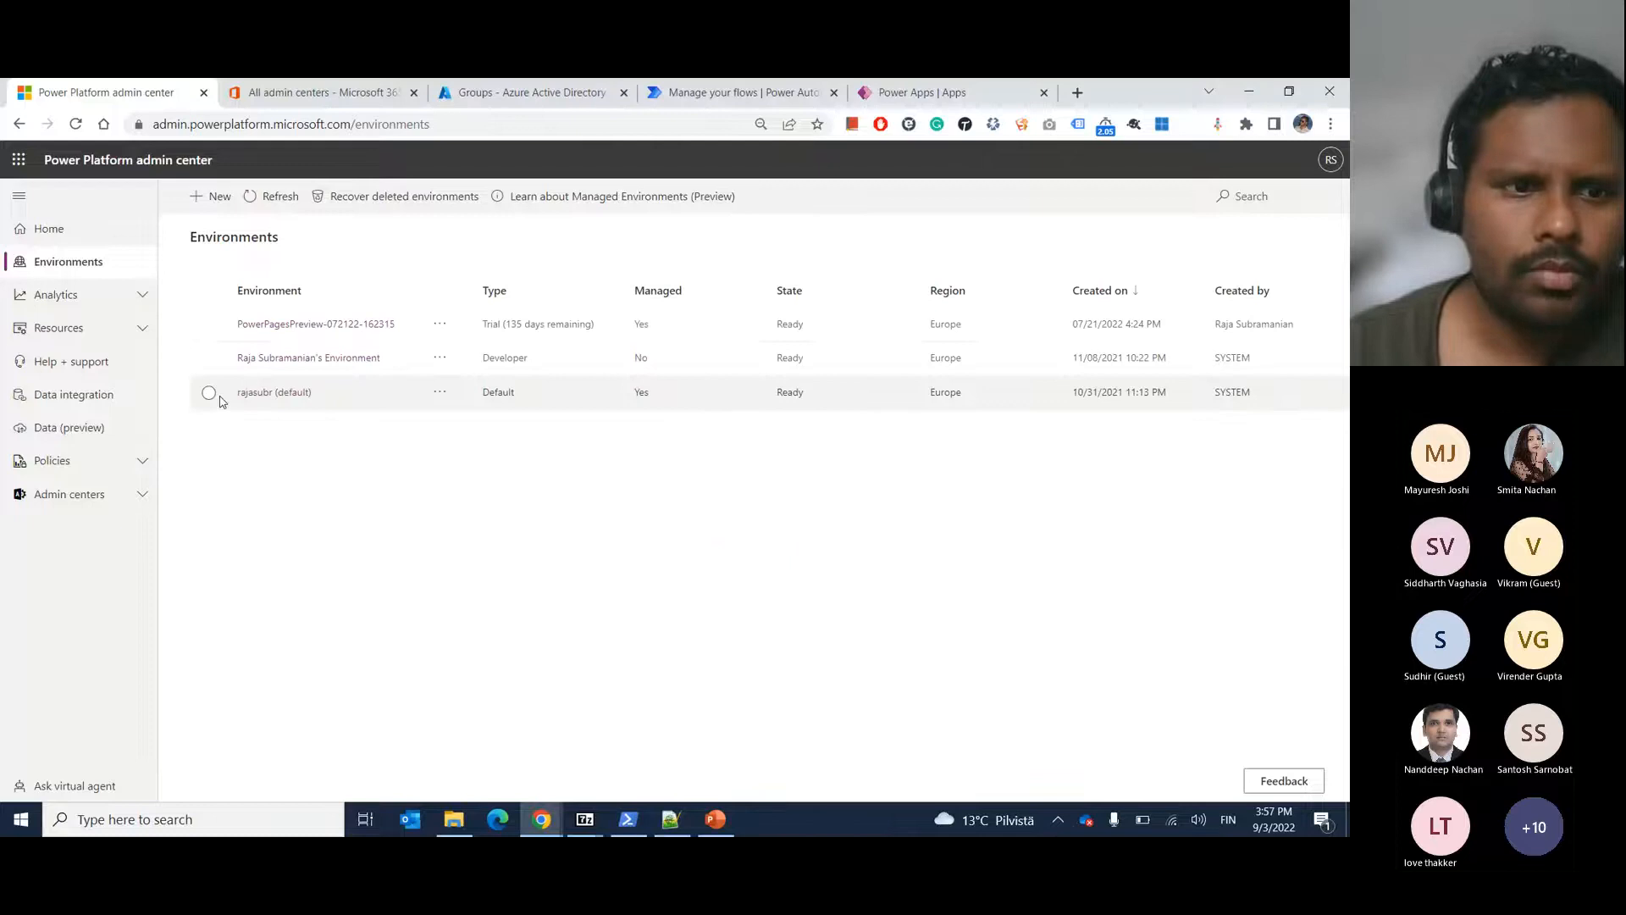
left_click(209, 394)
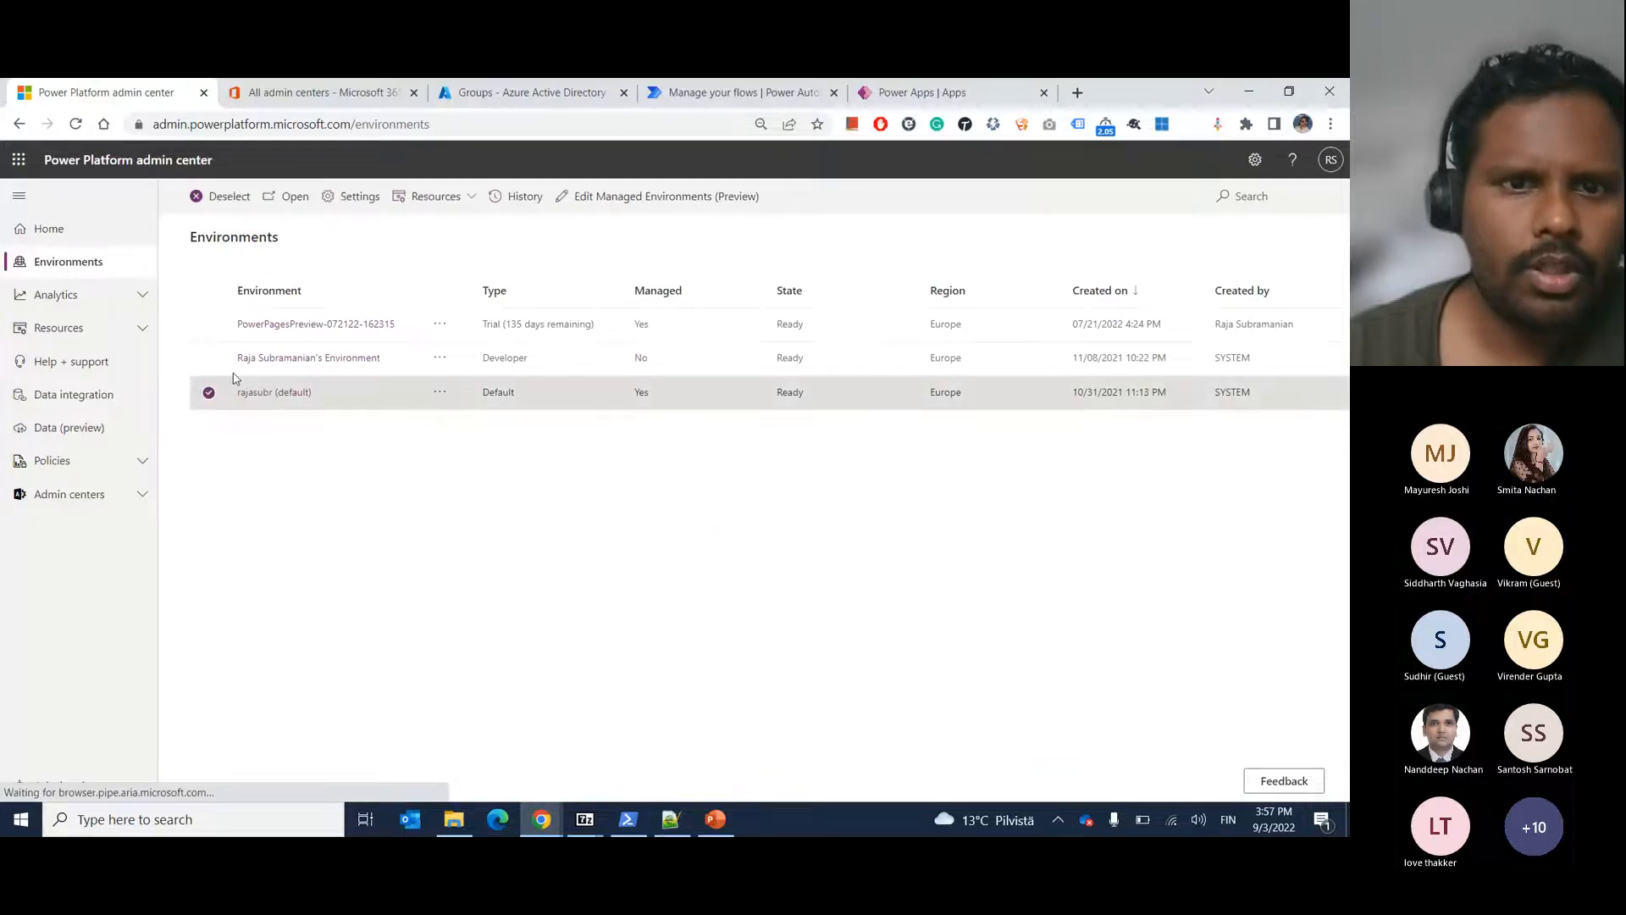
left_click(587, 198)
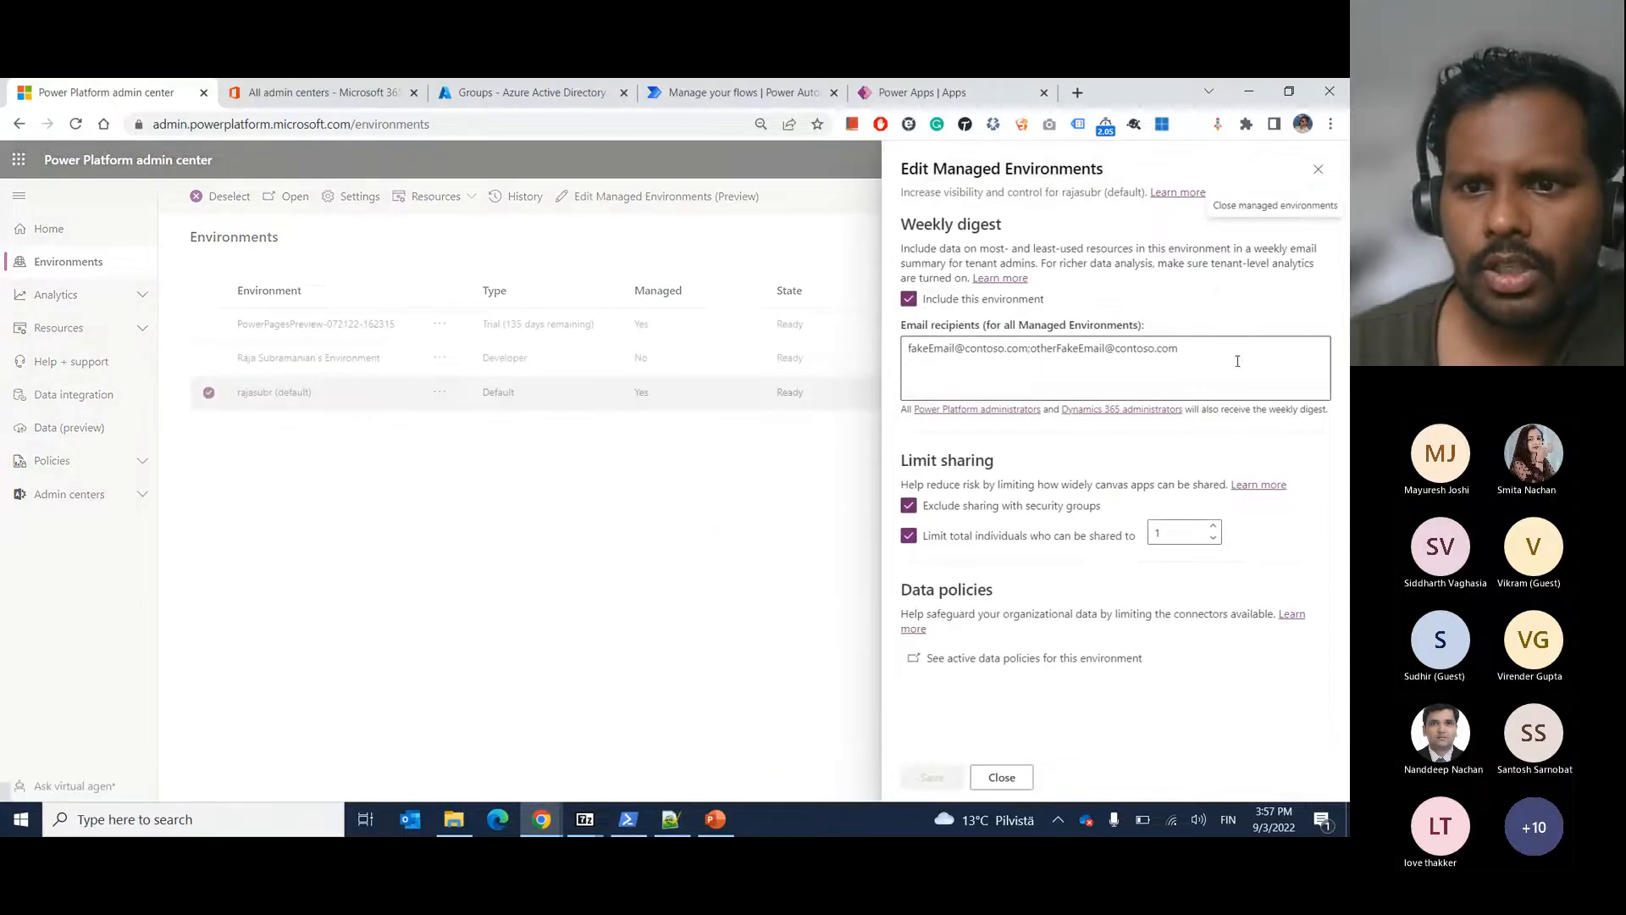
triple_click(1018, 351)
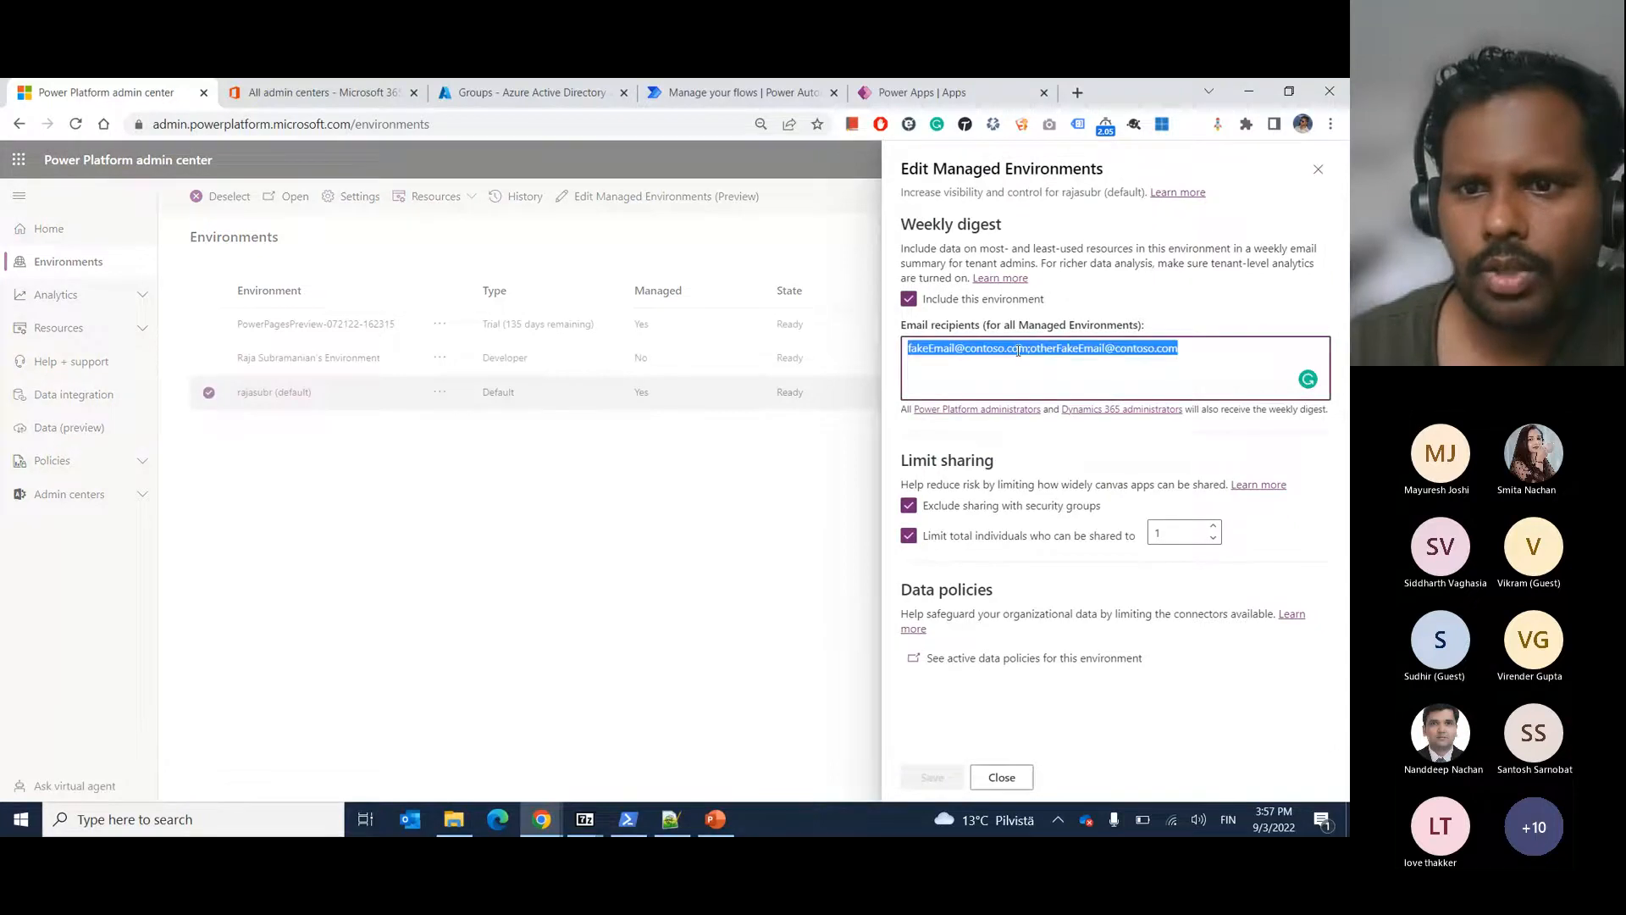
left_click_drag(1019, 351, 1030, 351)
triple_click(957, 351)
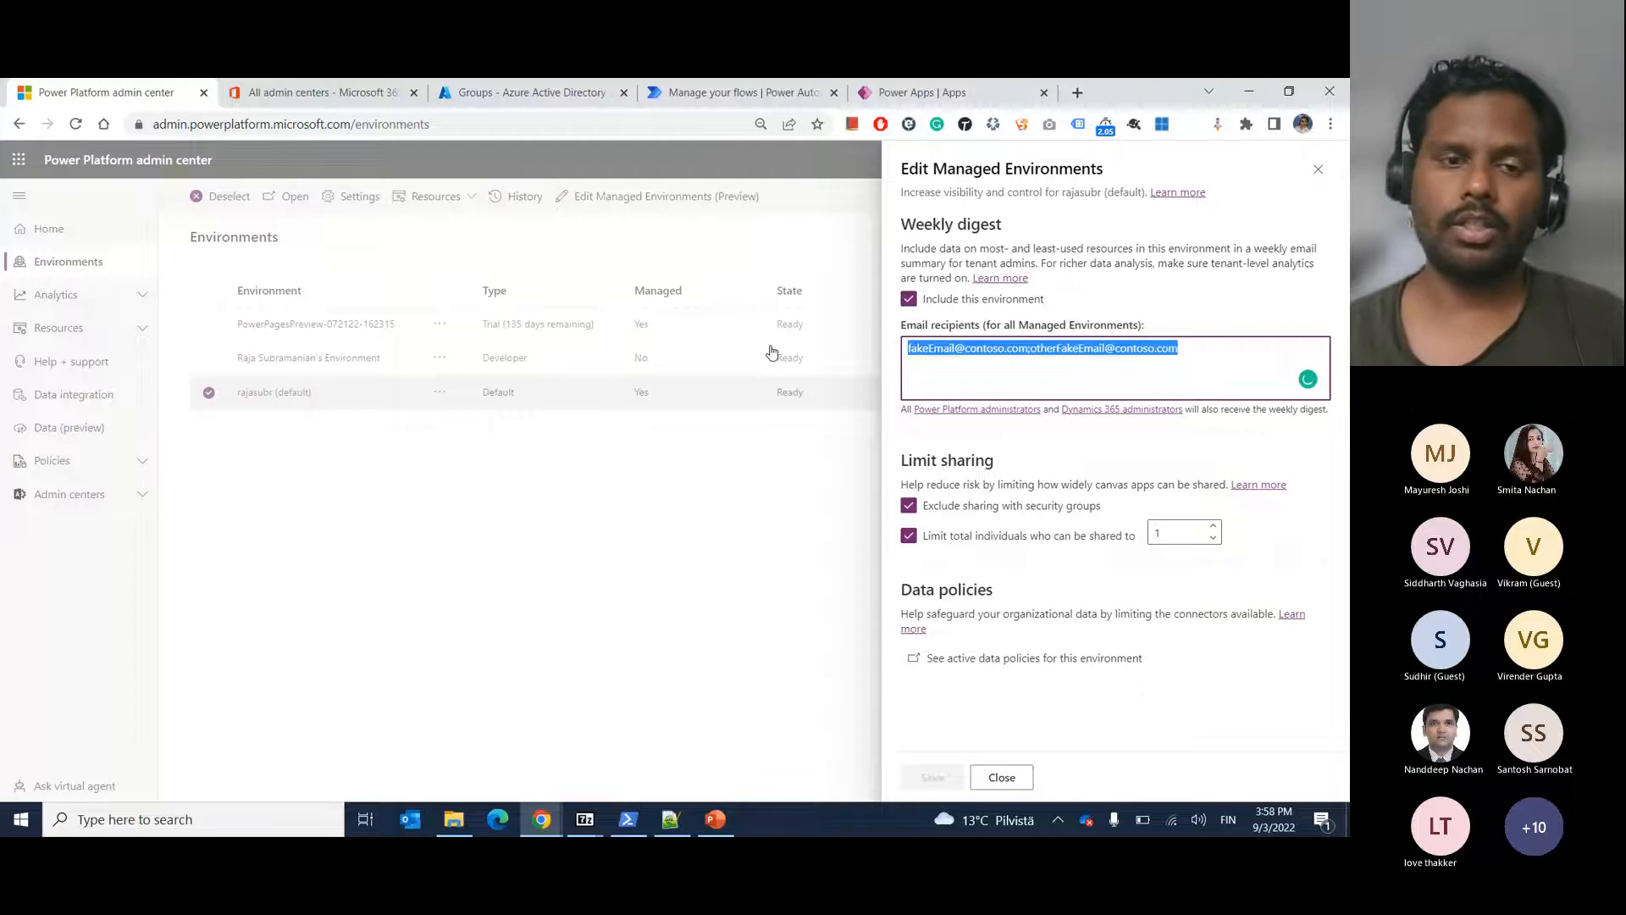
Switch to Notepad++ and review the three commands under To Add email recipients.
key("alt+Tab")
key("Tab")
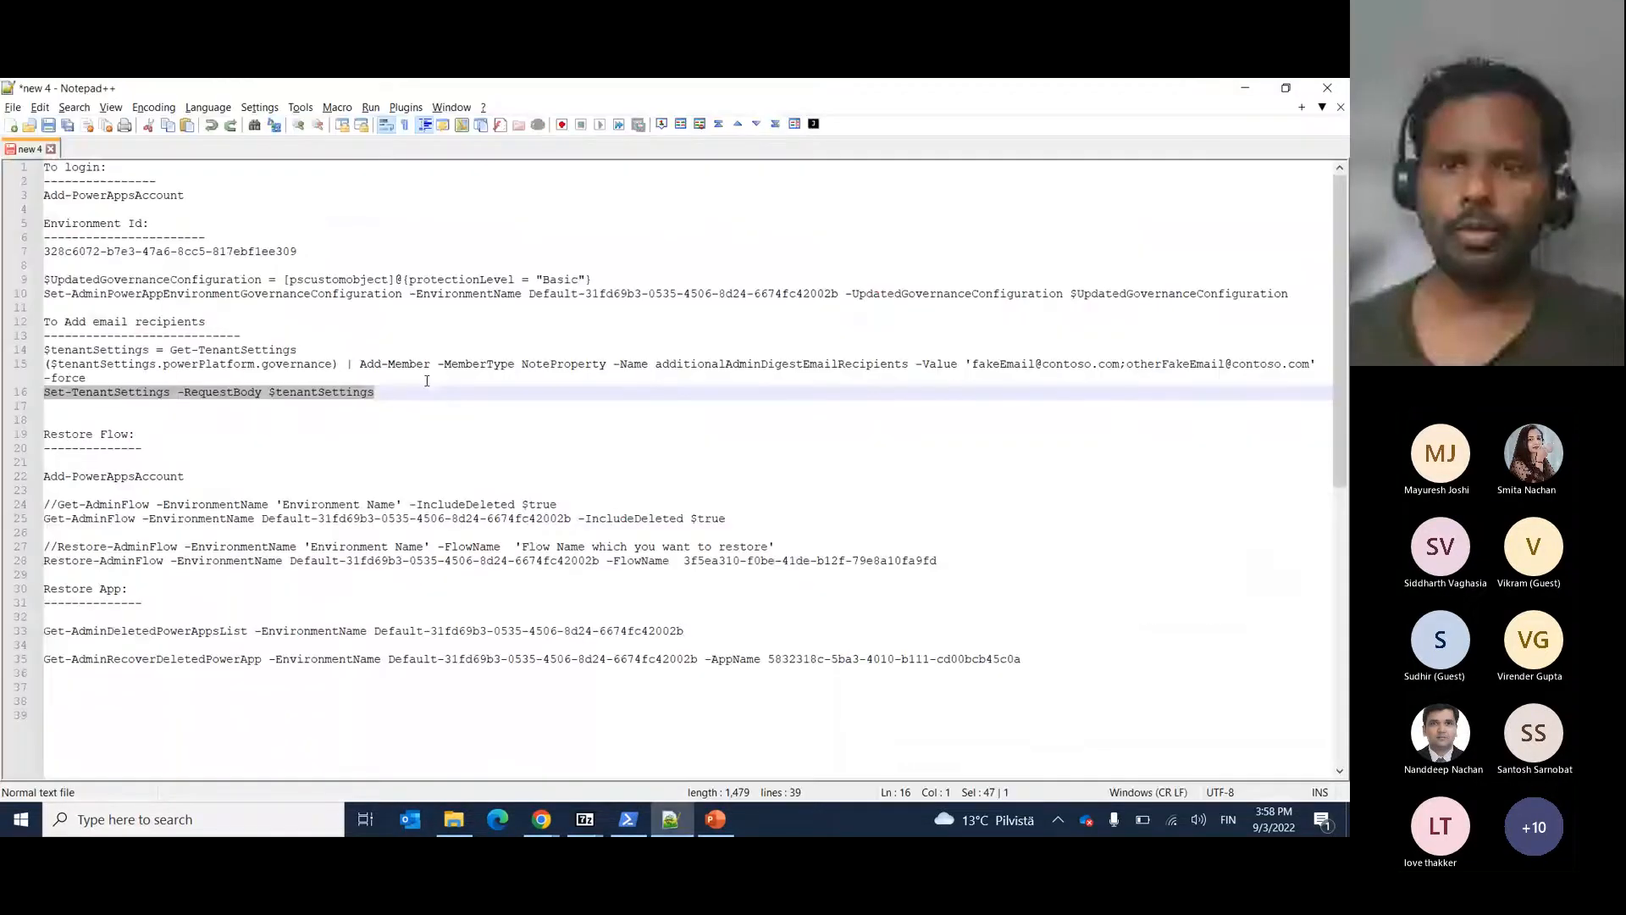
left_click_drag(377, 392, 39, 355)
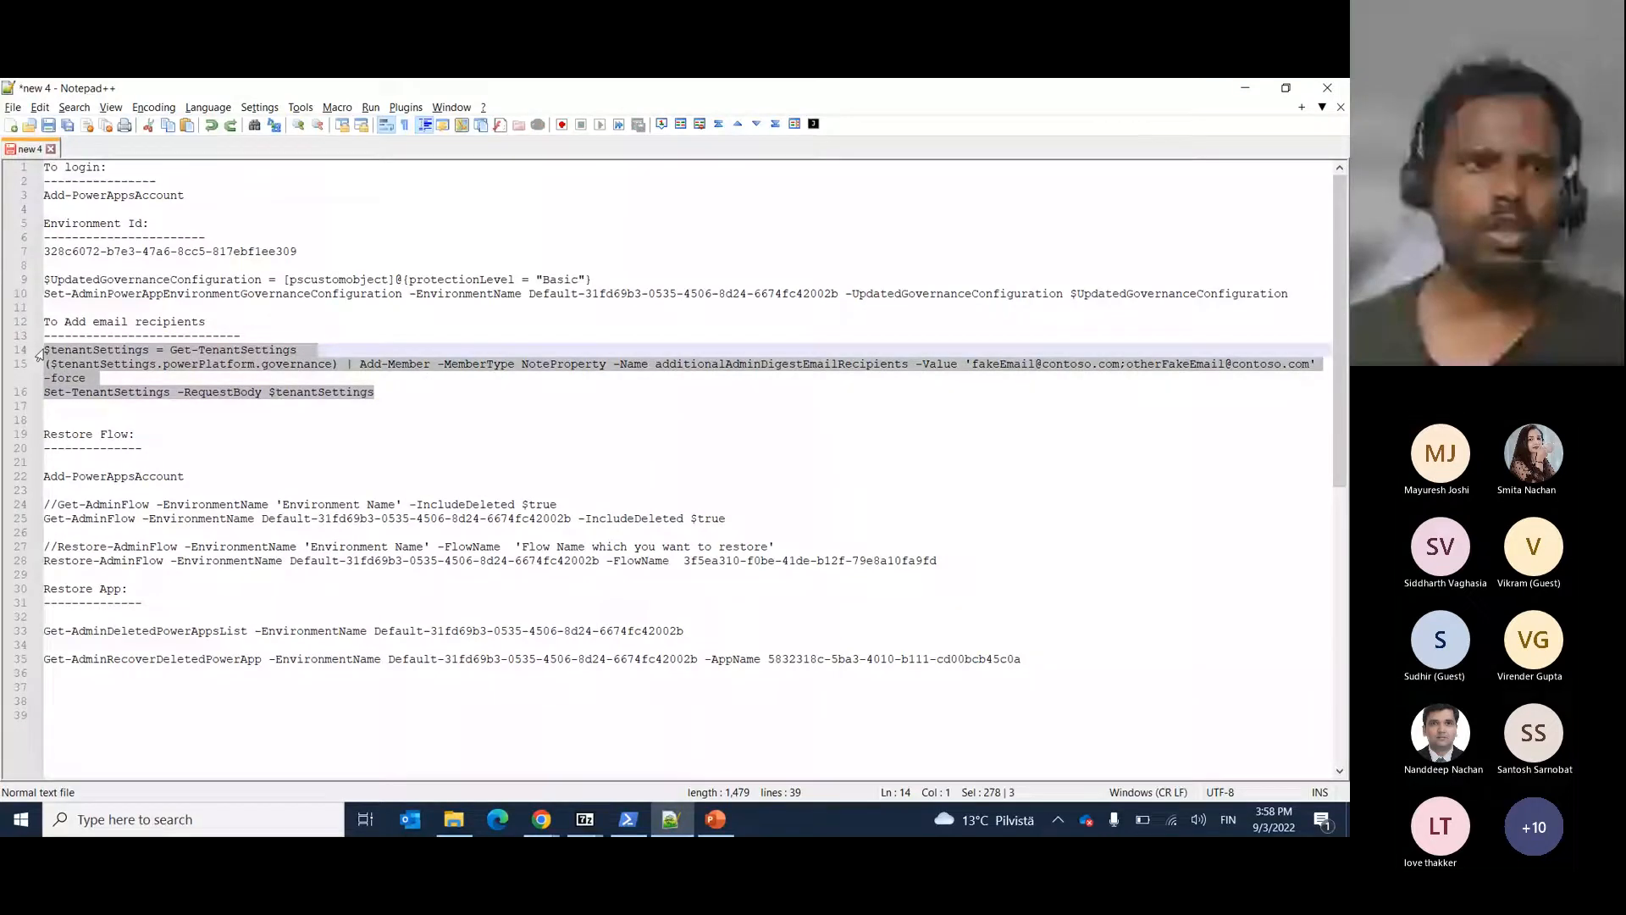
Return to the managed environment settings, toggle the security group sharing exclusion off and on, and limit total individuals to 1.
key("alt+Tab")
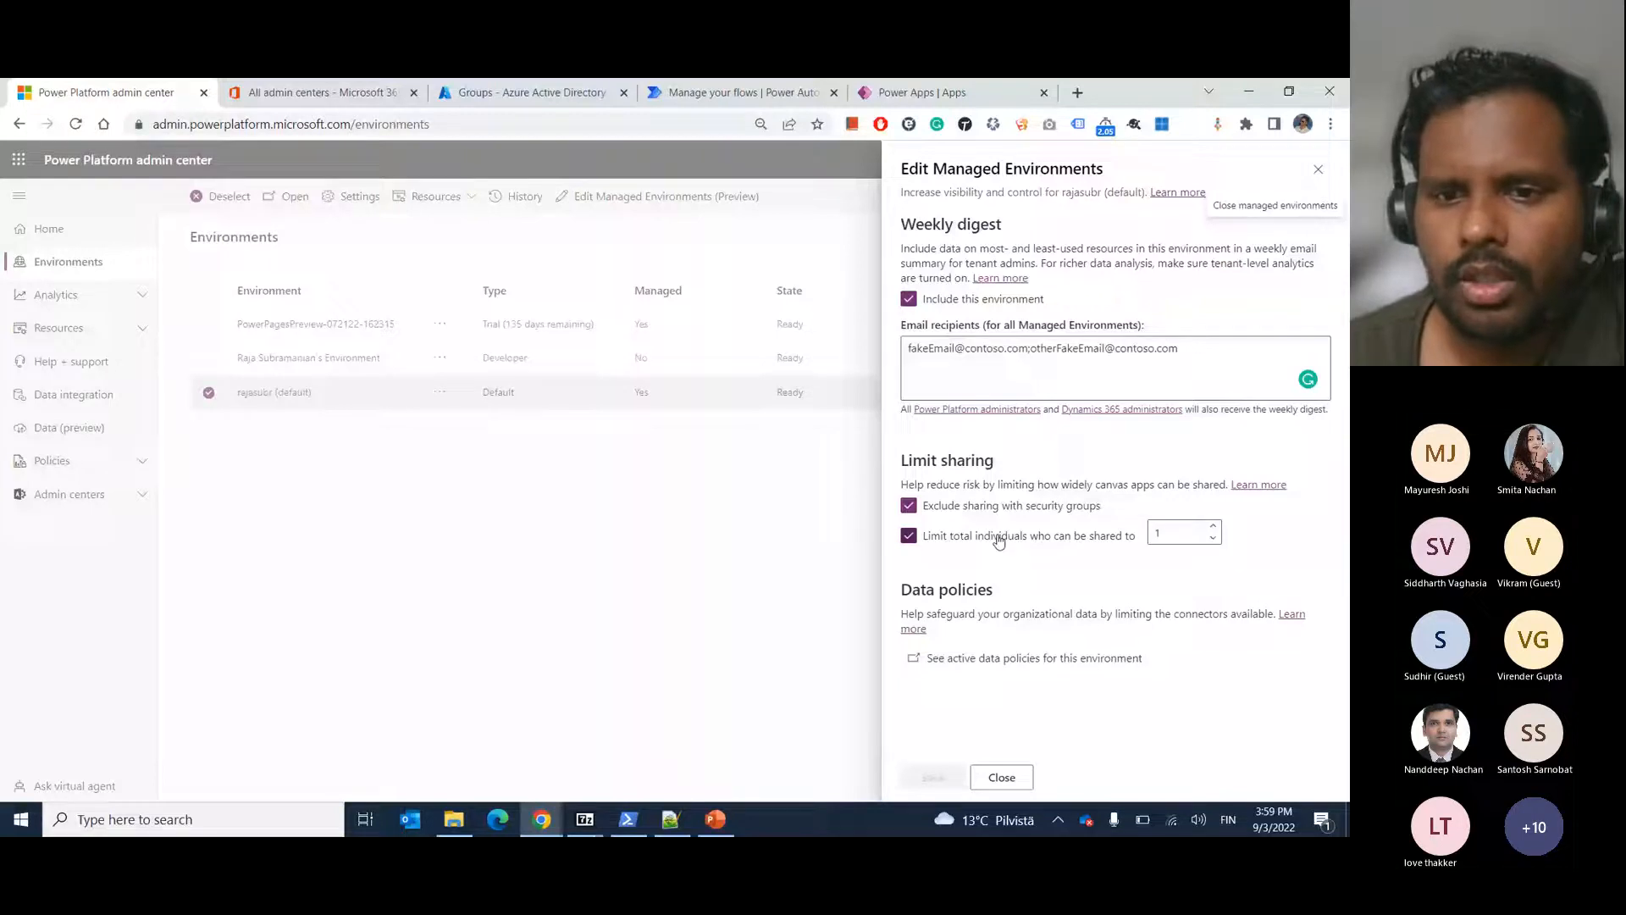
left_click(992, 508)
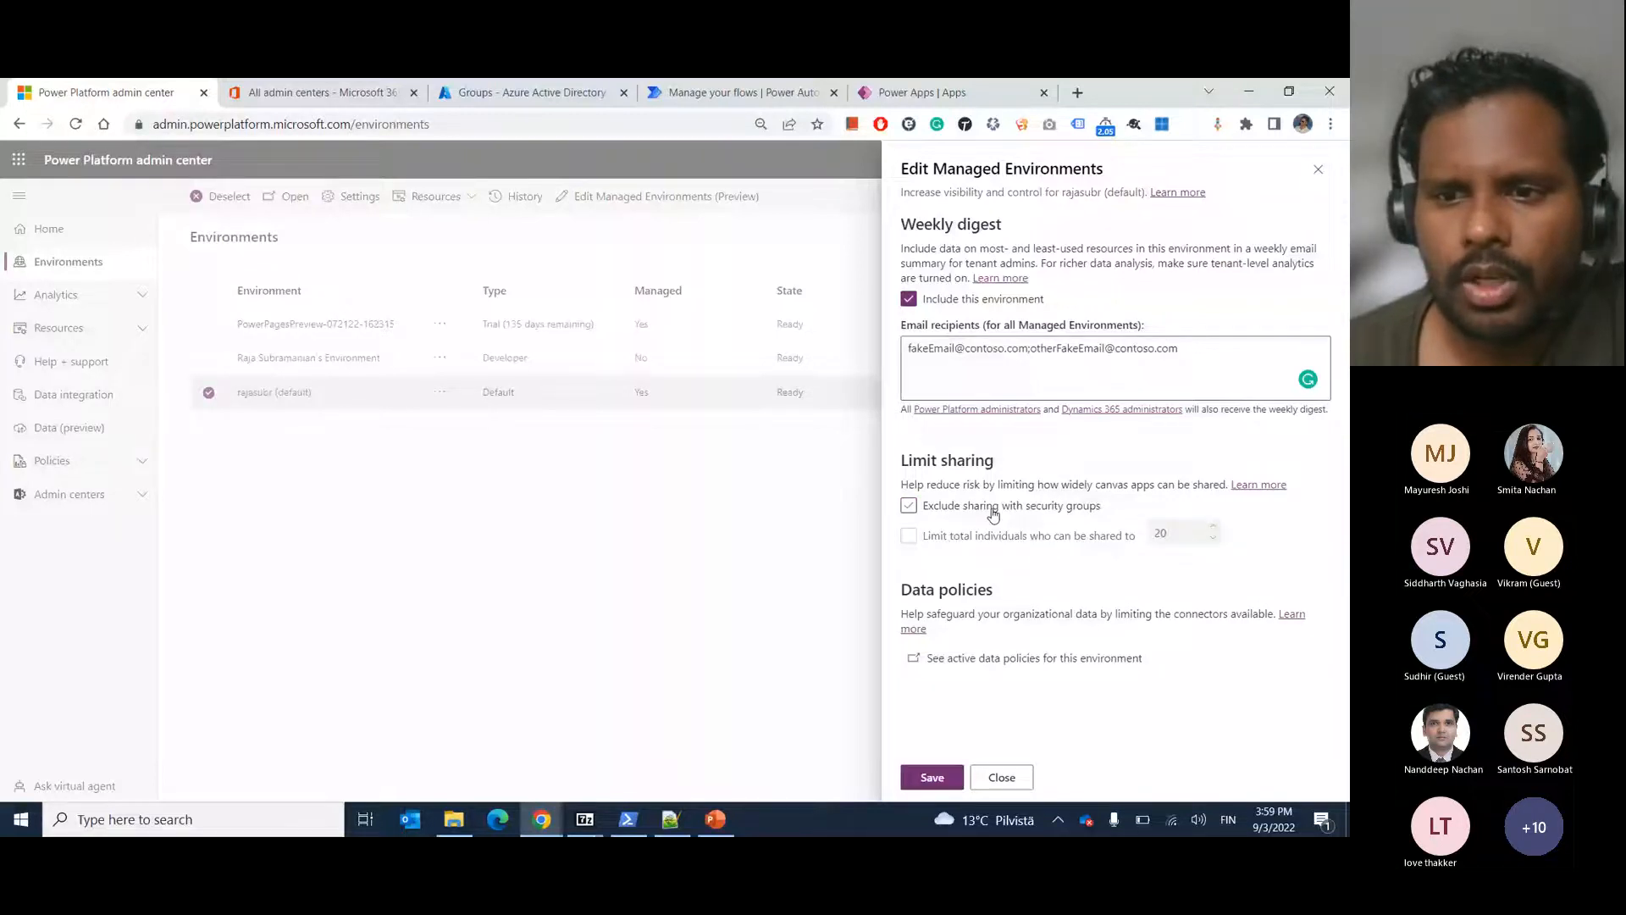
left_click(992, 508)
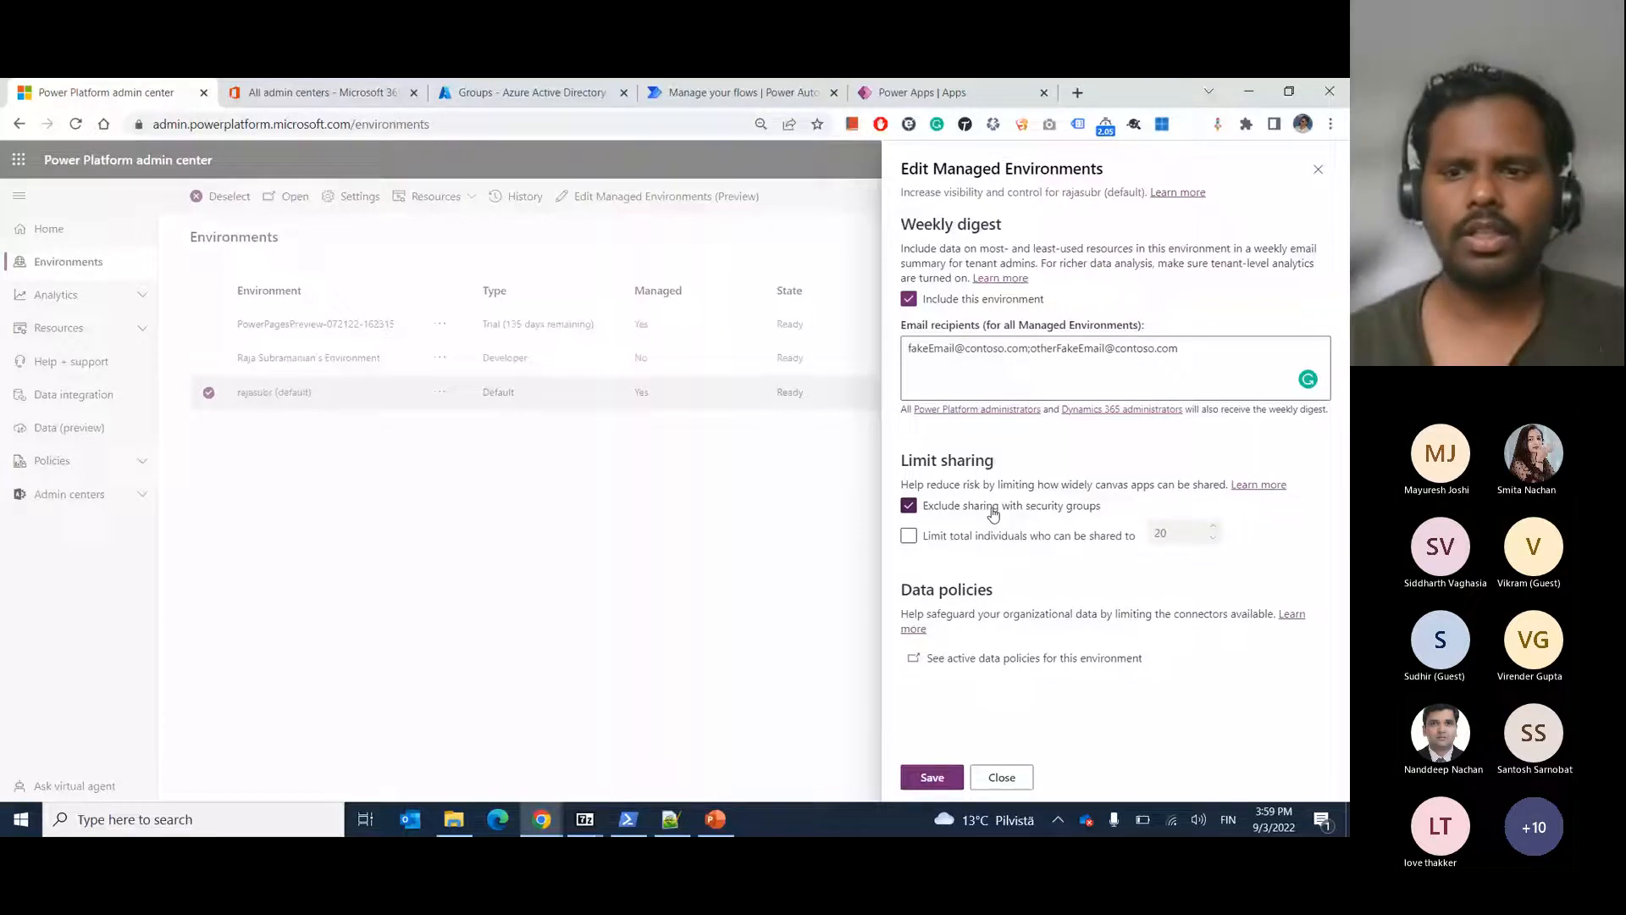
left_click(908, 540)
left_click_drag(1173, 533, 983, 501)
type("1")
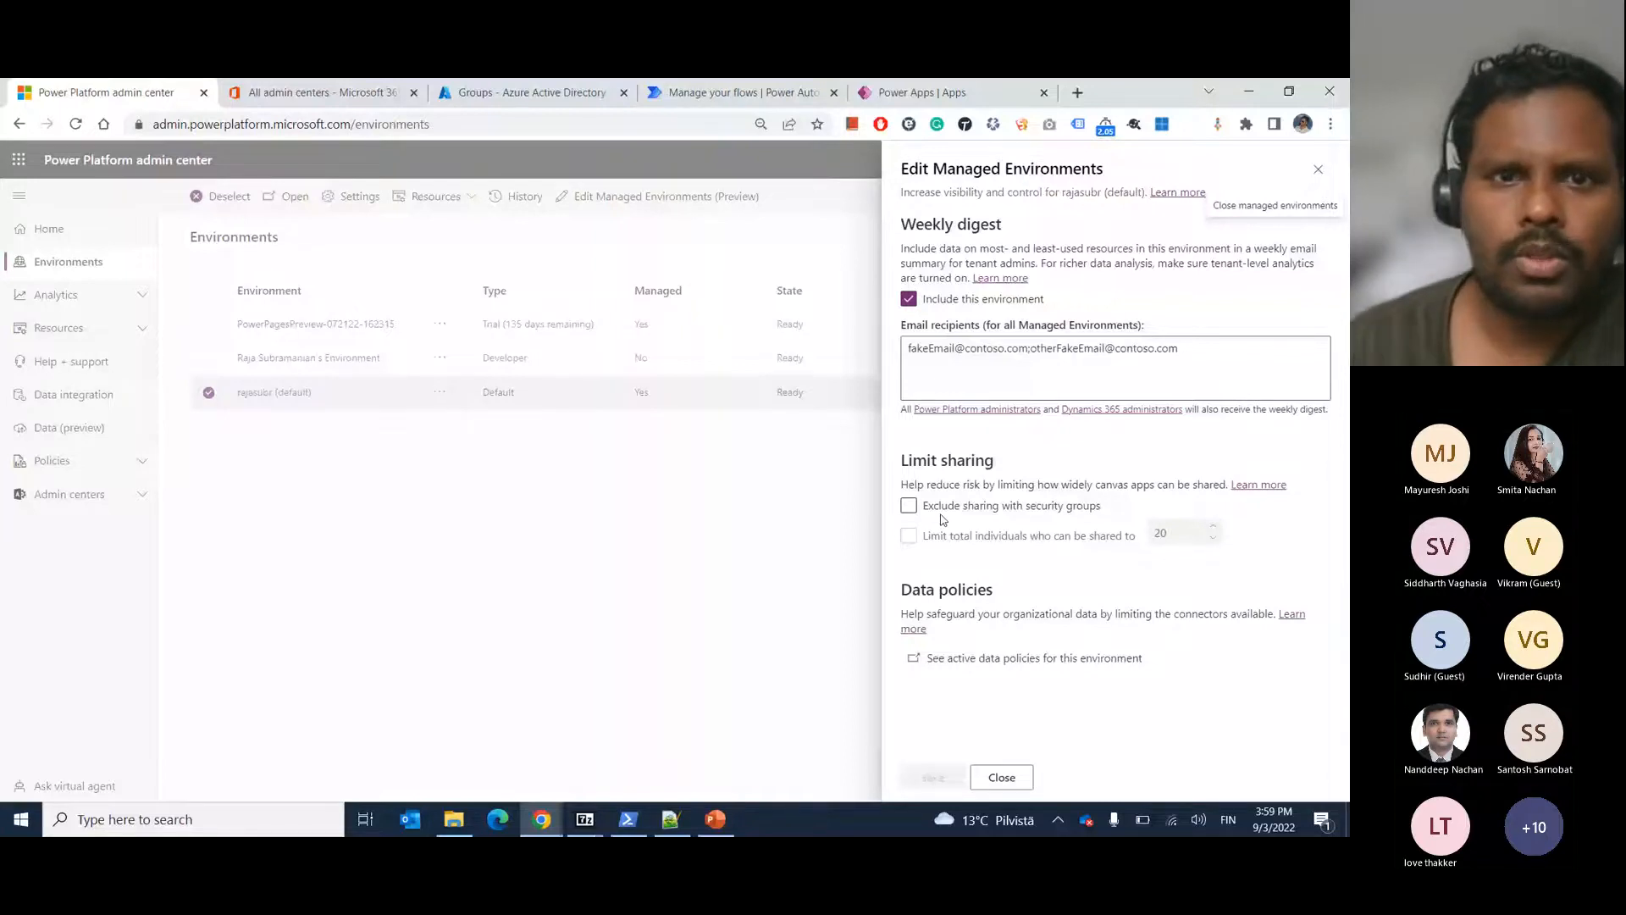
Open sharing for the Formula - Learning app in Power Apps and look up the available groups and users in Azure Active Directory.
left_click(906, 92)
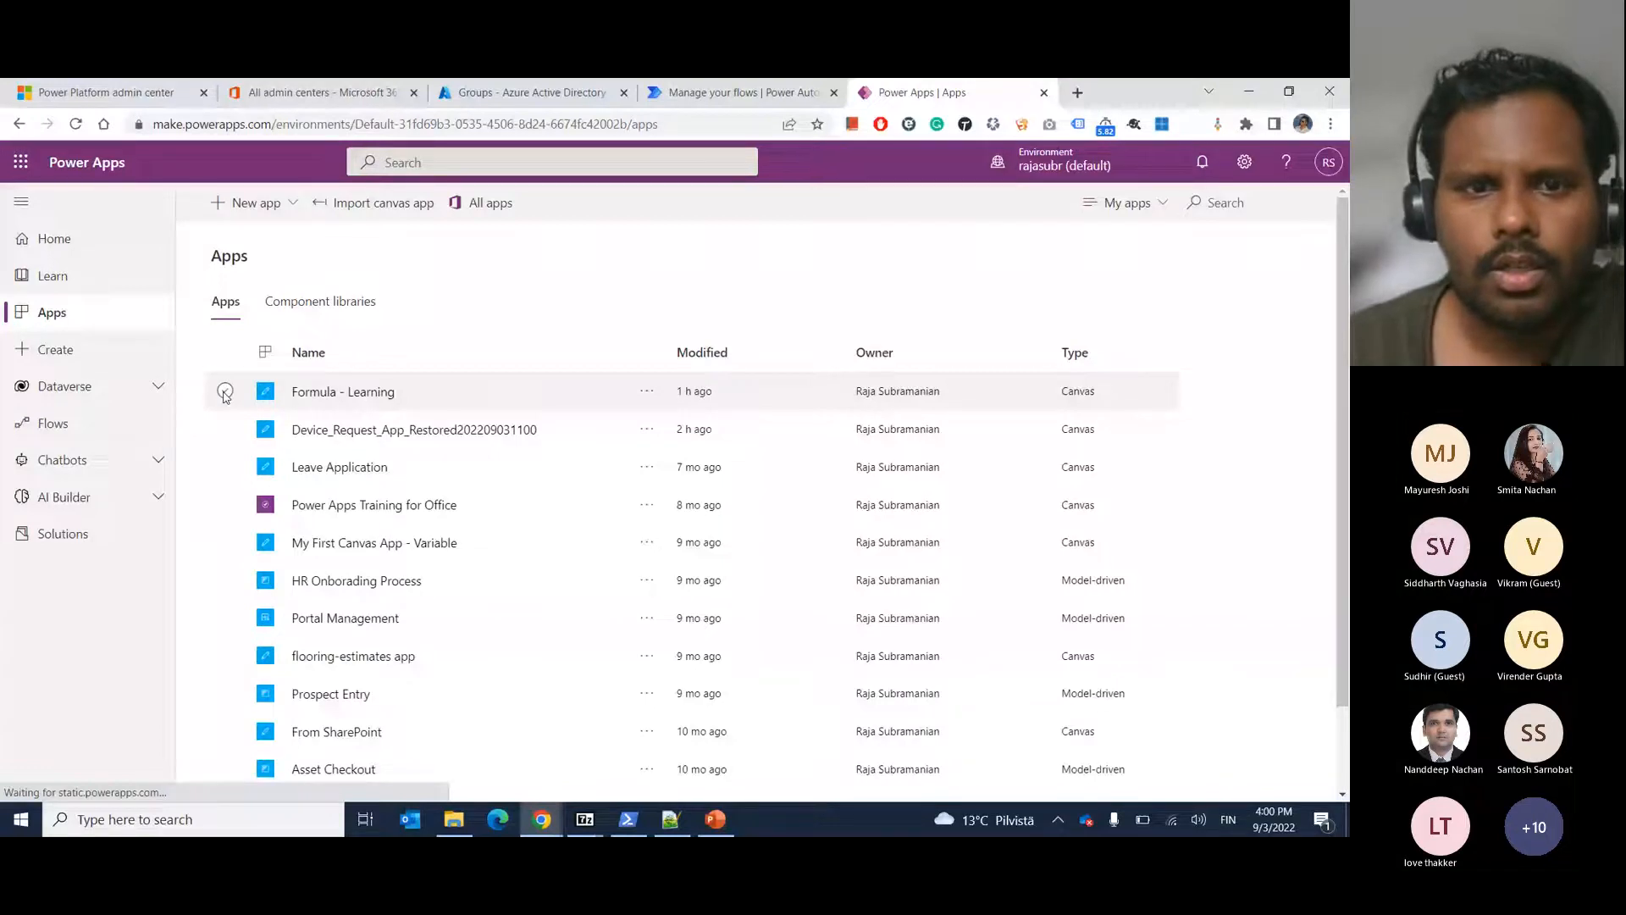
left_click(225, 391)
left_click(461, 202)
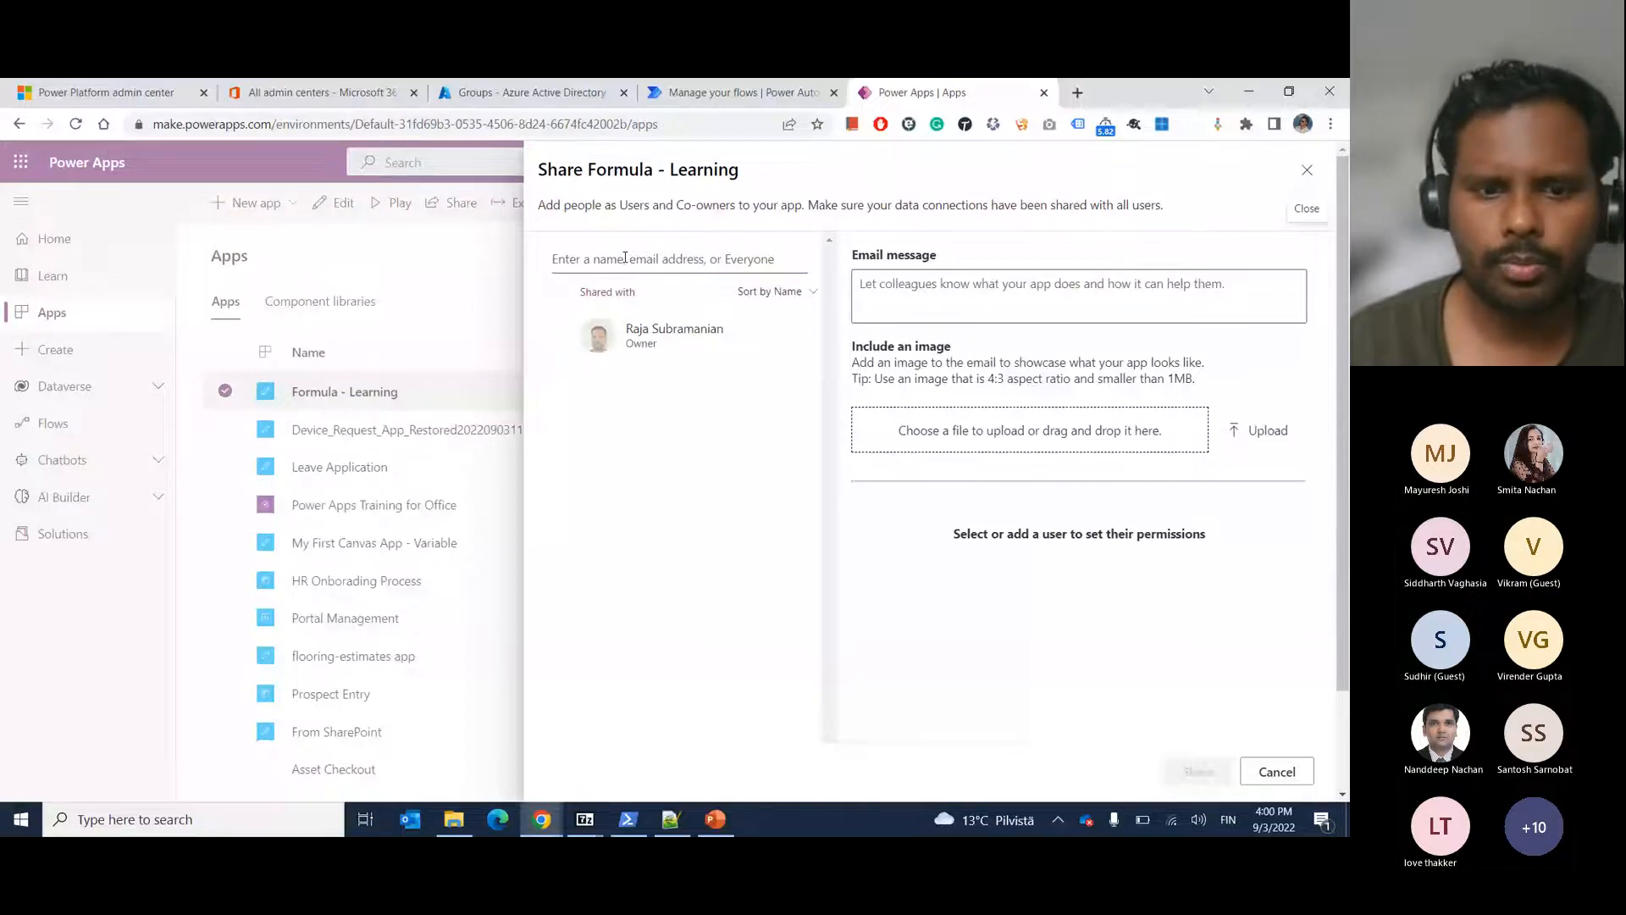
left_click(542, 92)
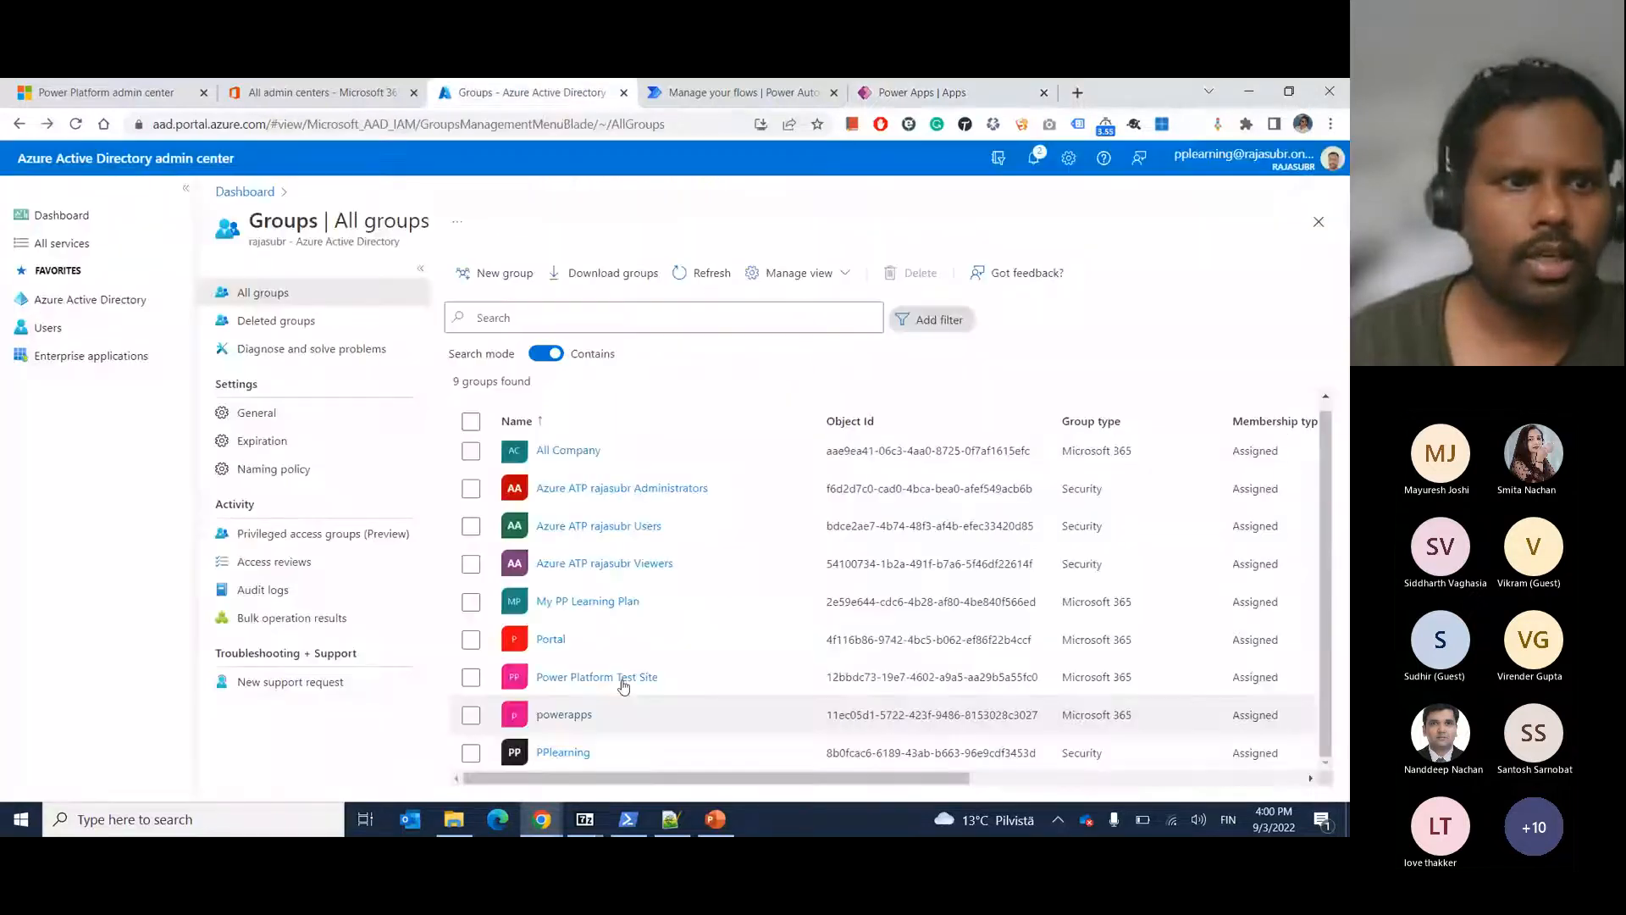
left_click(99, 331)
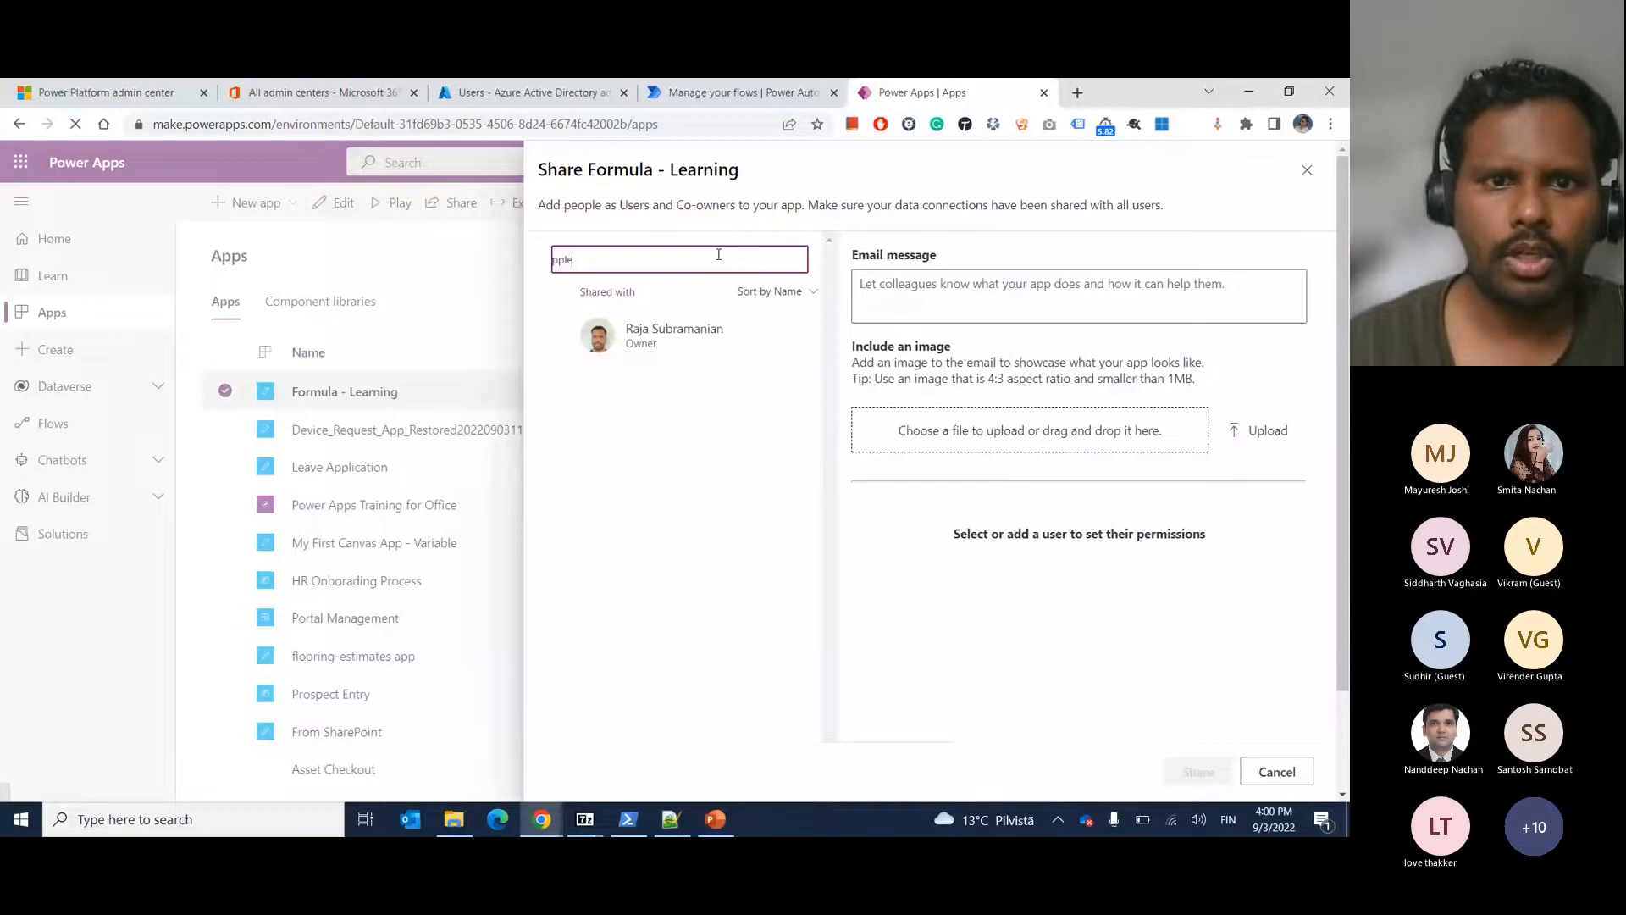
Share the Formula - Learning app with the PPlearning security group and one individual user.
type("a")
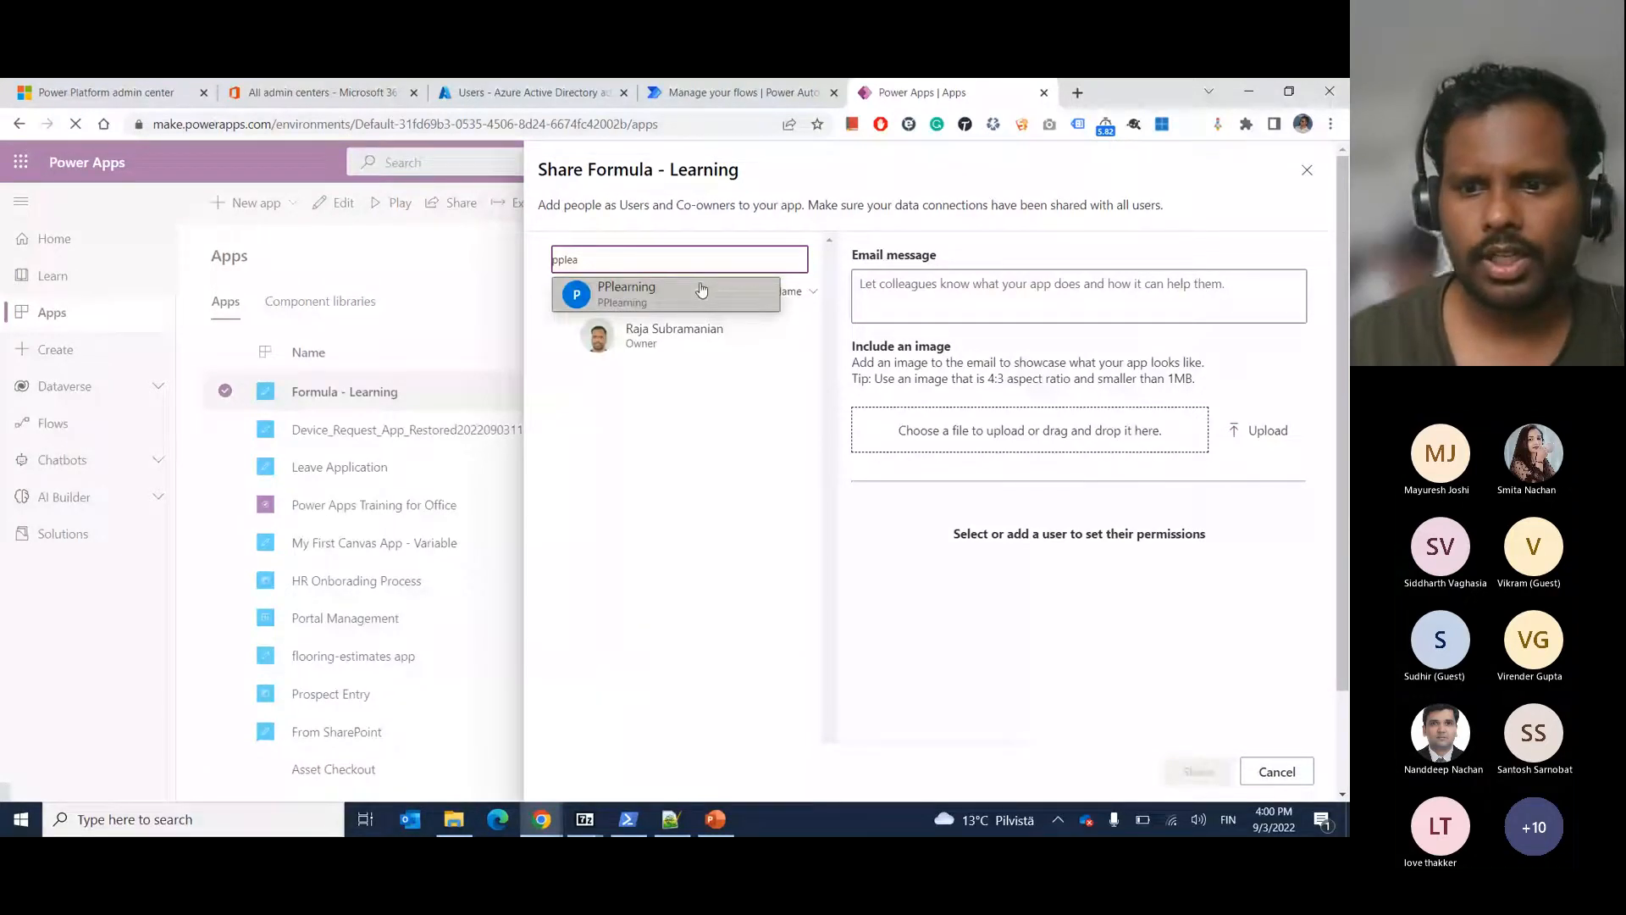
left_click(701, 290)
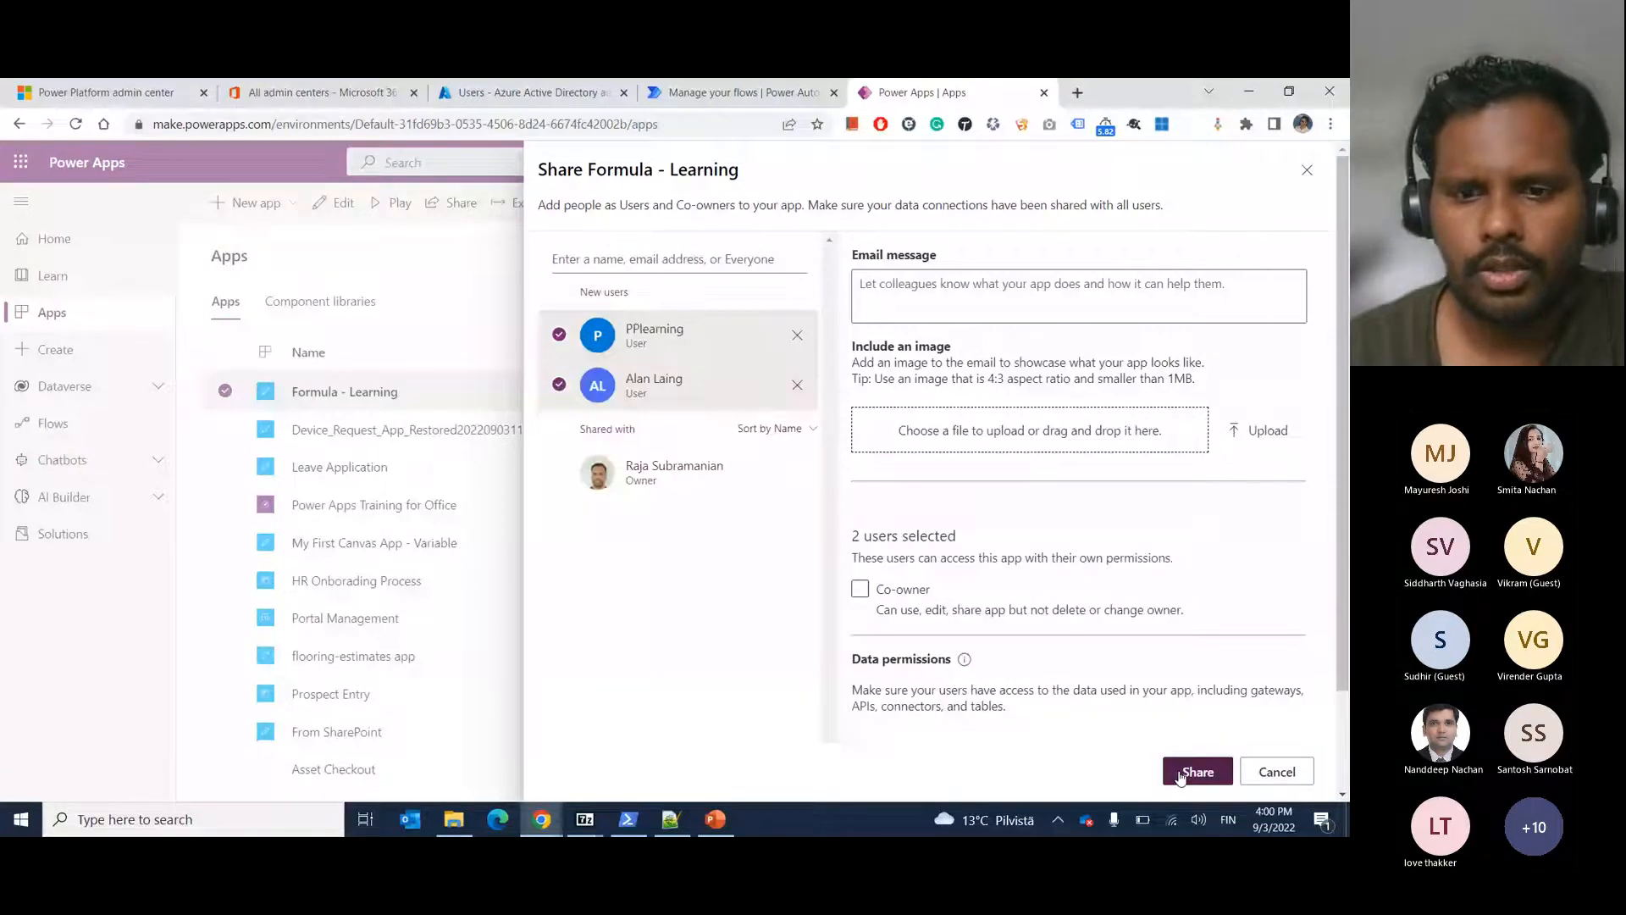
left_click(1183, 772)
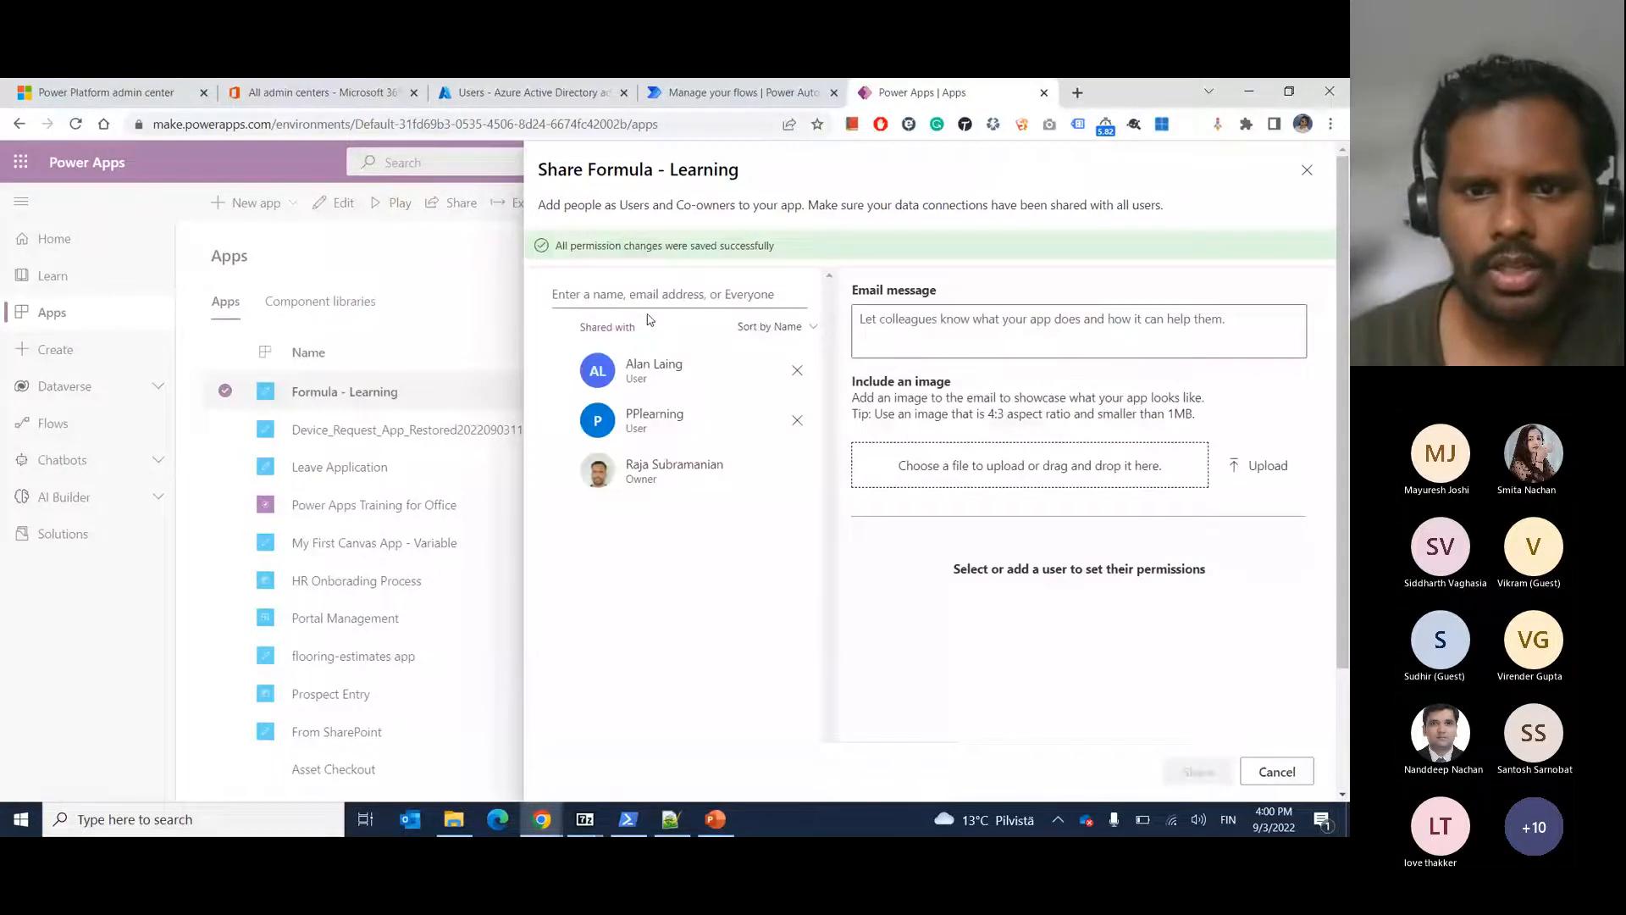
left_click_drag(562, 246, 775, 246)
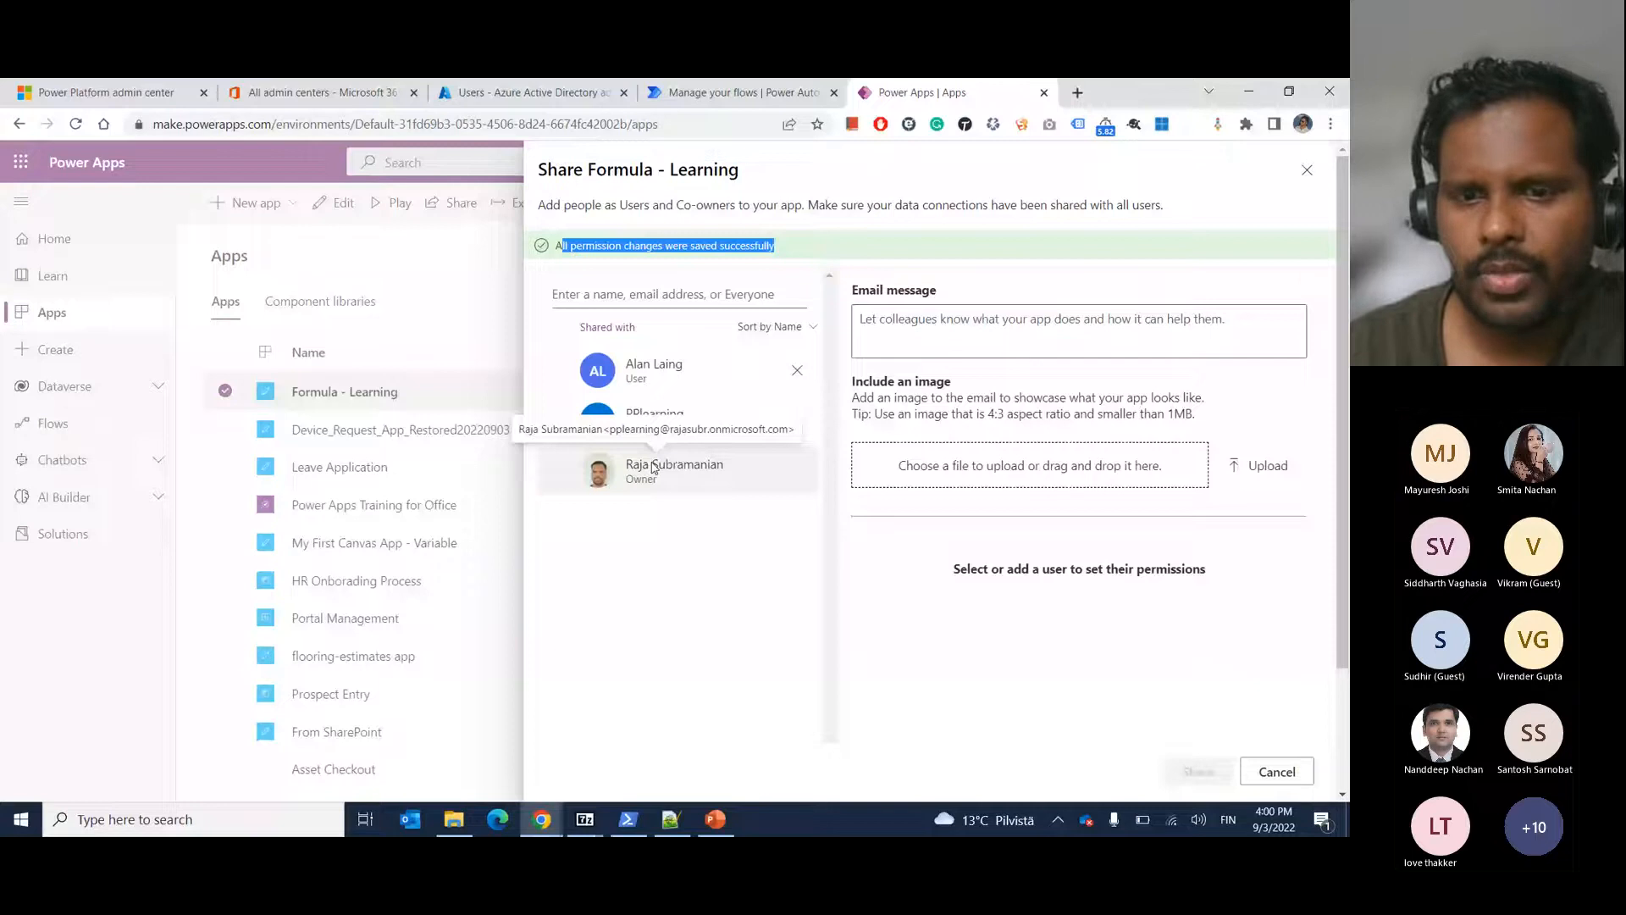
Switch to the Power Platform admin center, exclude sharing with security groups and limit the total individuals who can be shared to 2.
key("ctrl+Tab")
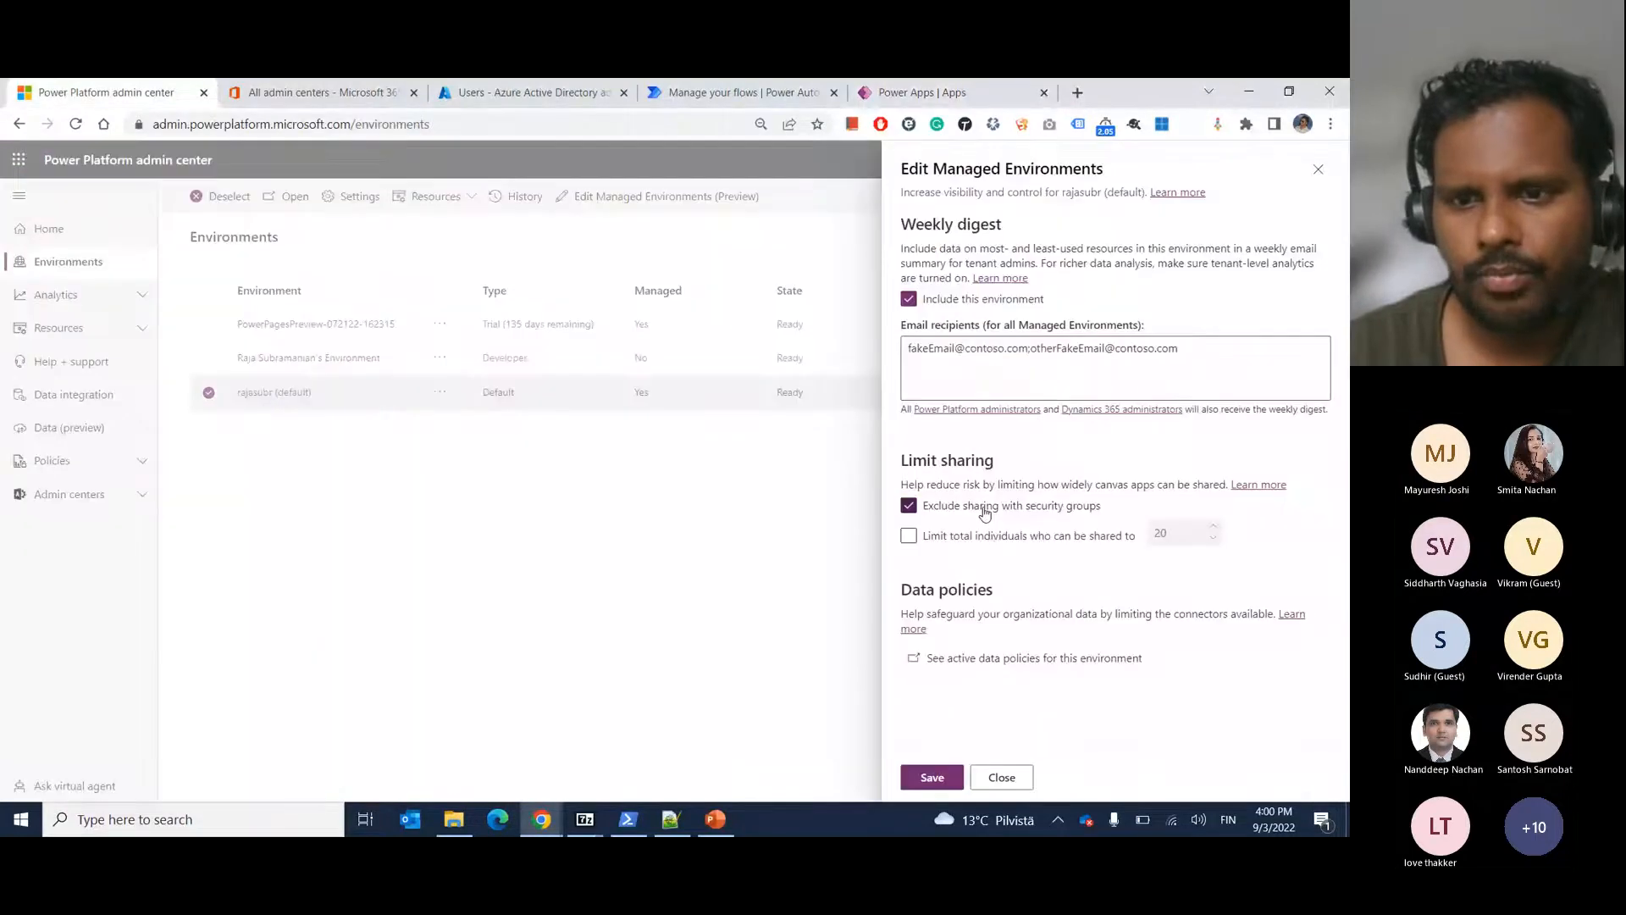
left_click(1035, 534)
left_click(1149, 539)
type("2")
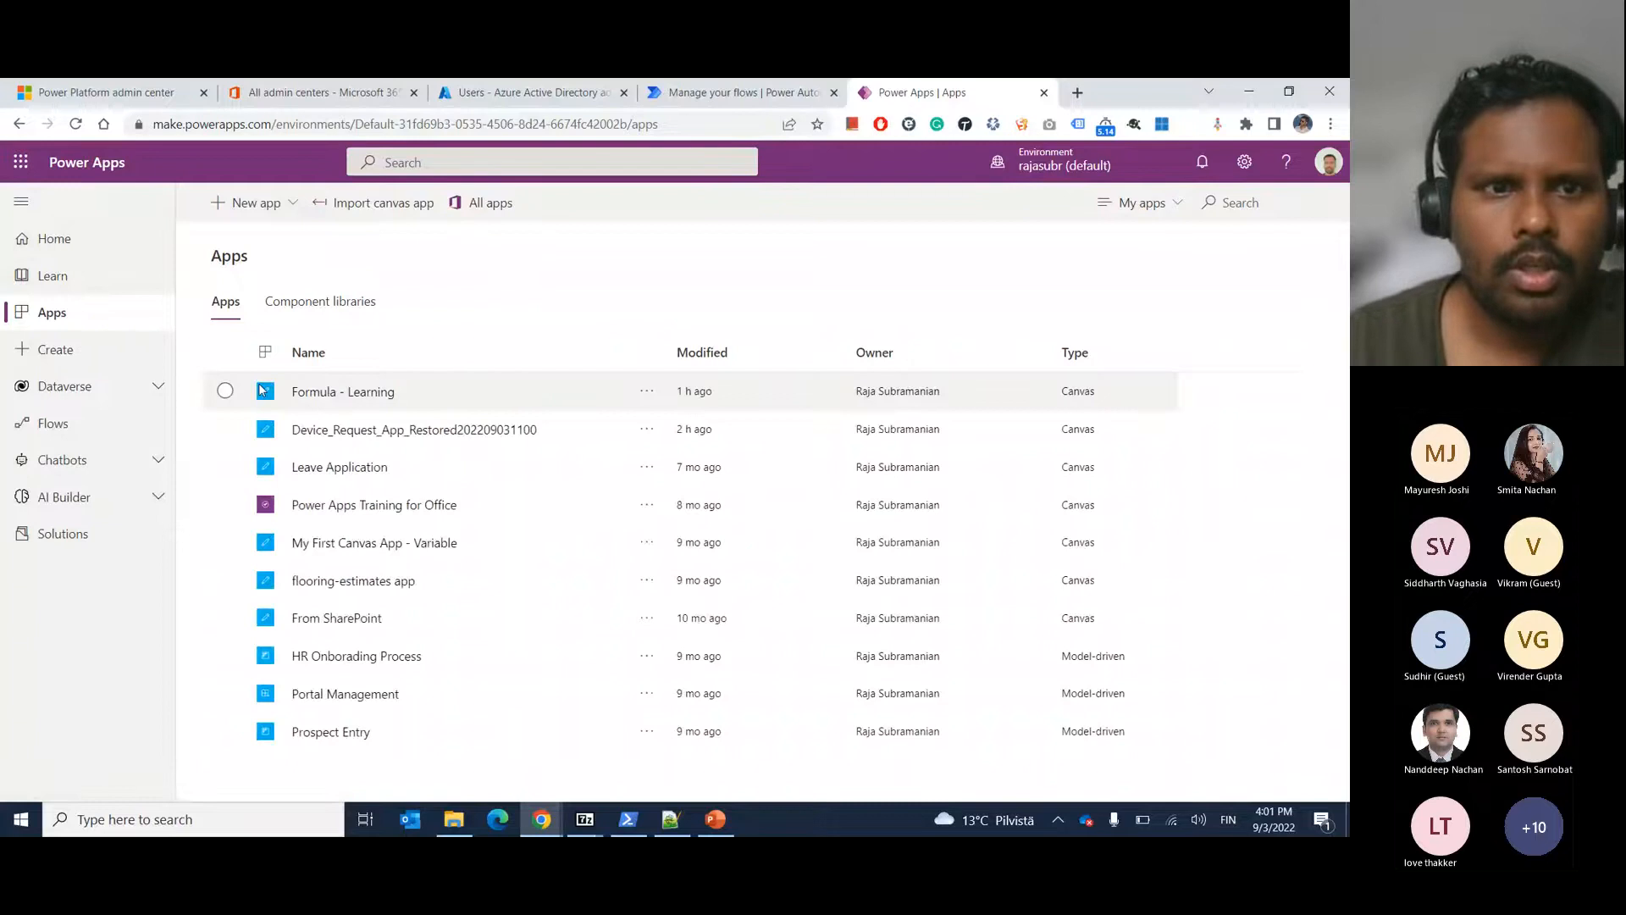
Open sharing for the Formula - Learning app and remove the PPlearning group and the individual user, saving the changes.
left_click(224, 397)
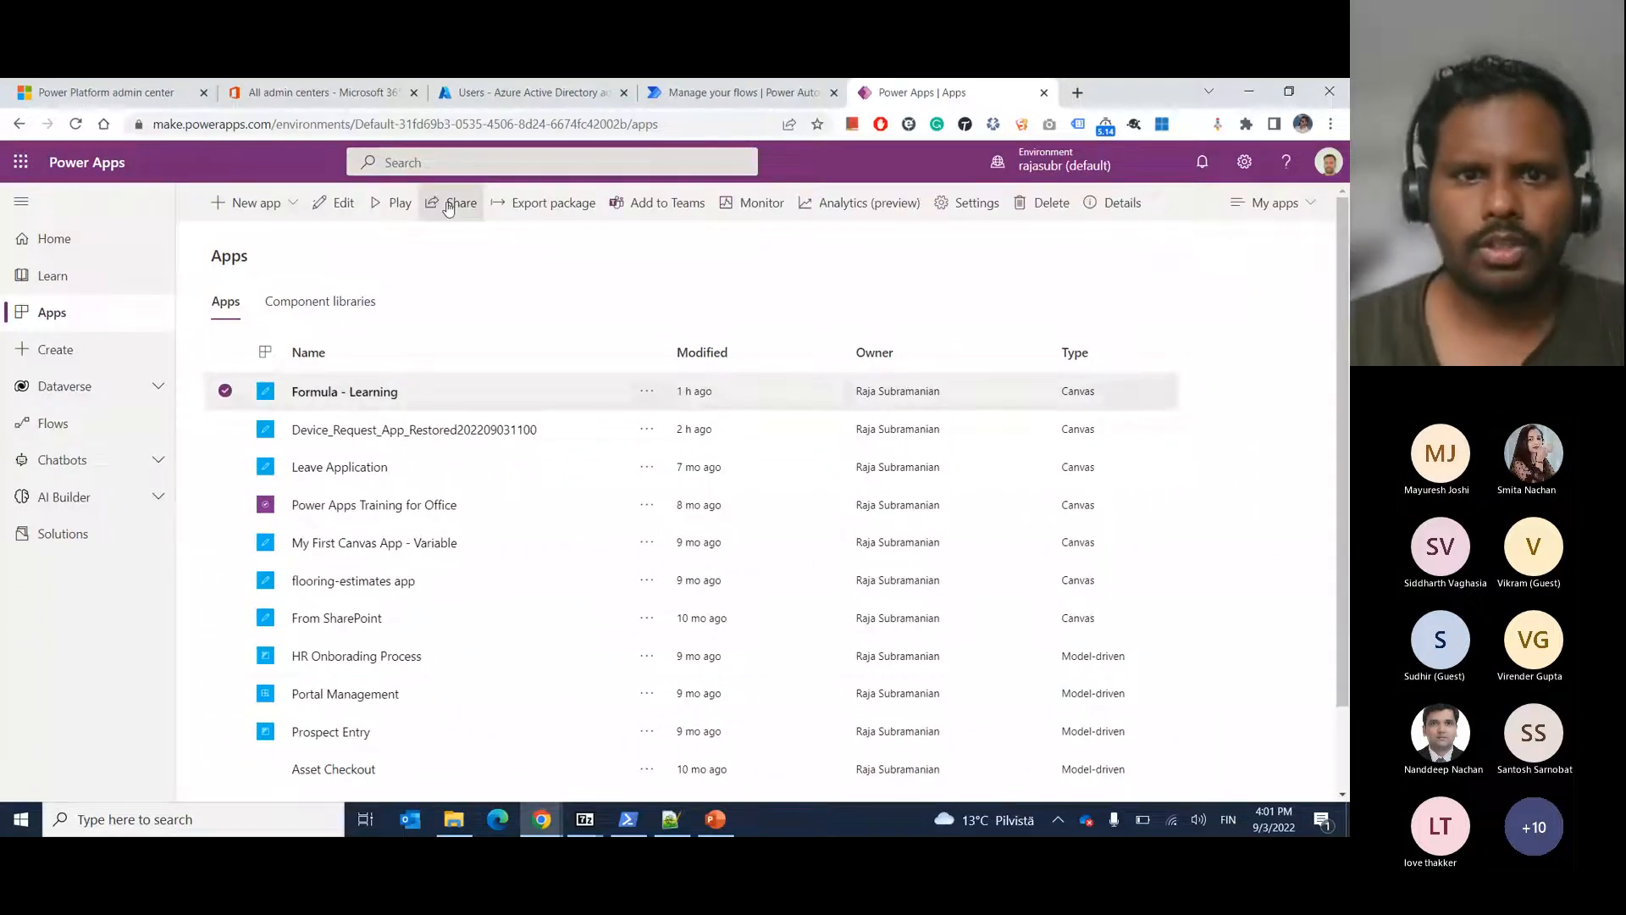
left_click(449, 205)
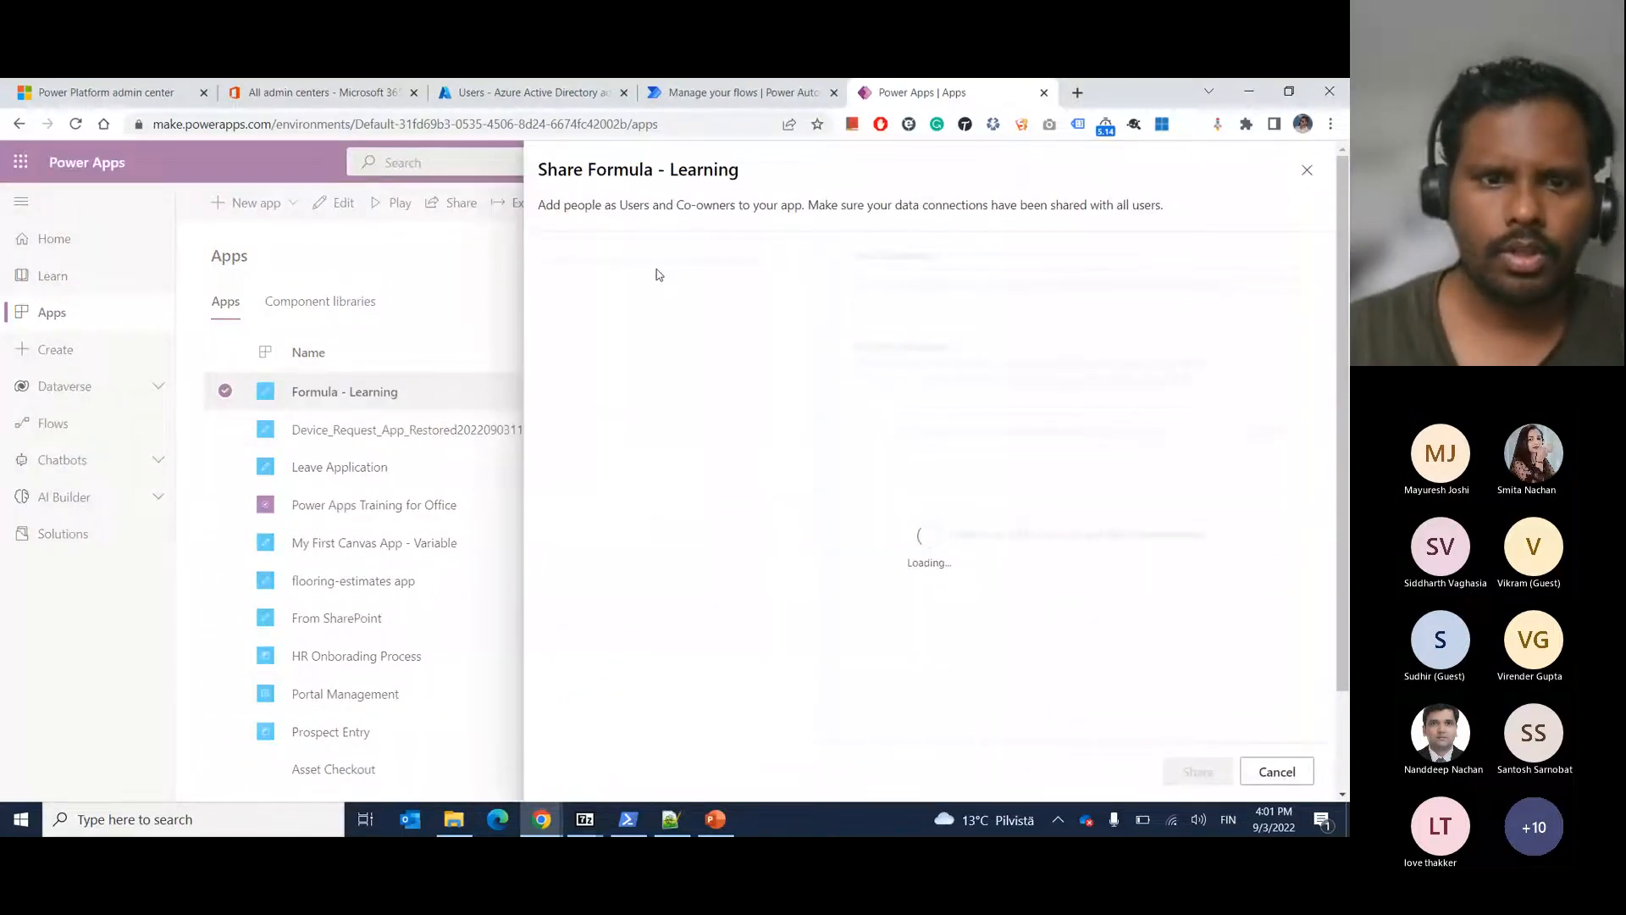
left_click(606, 258)
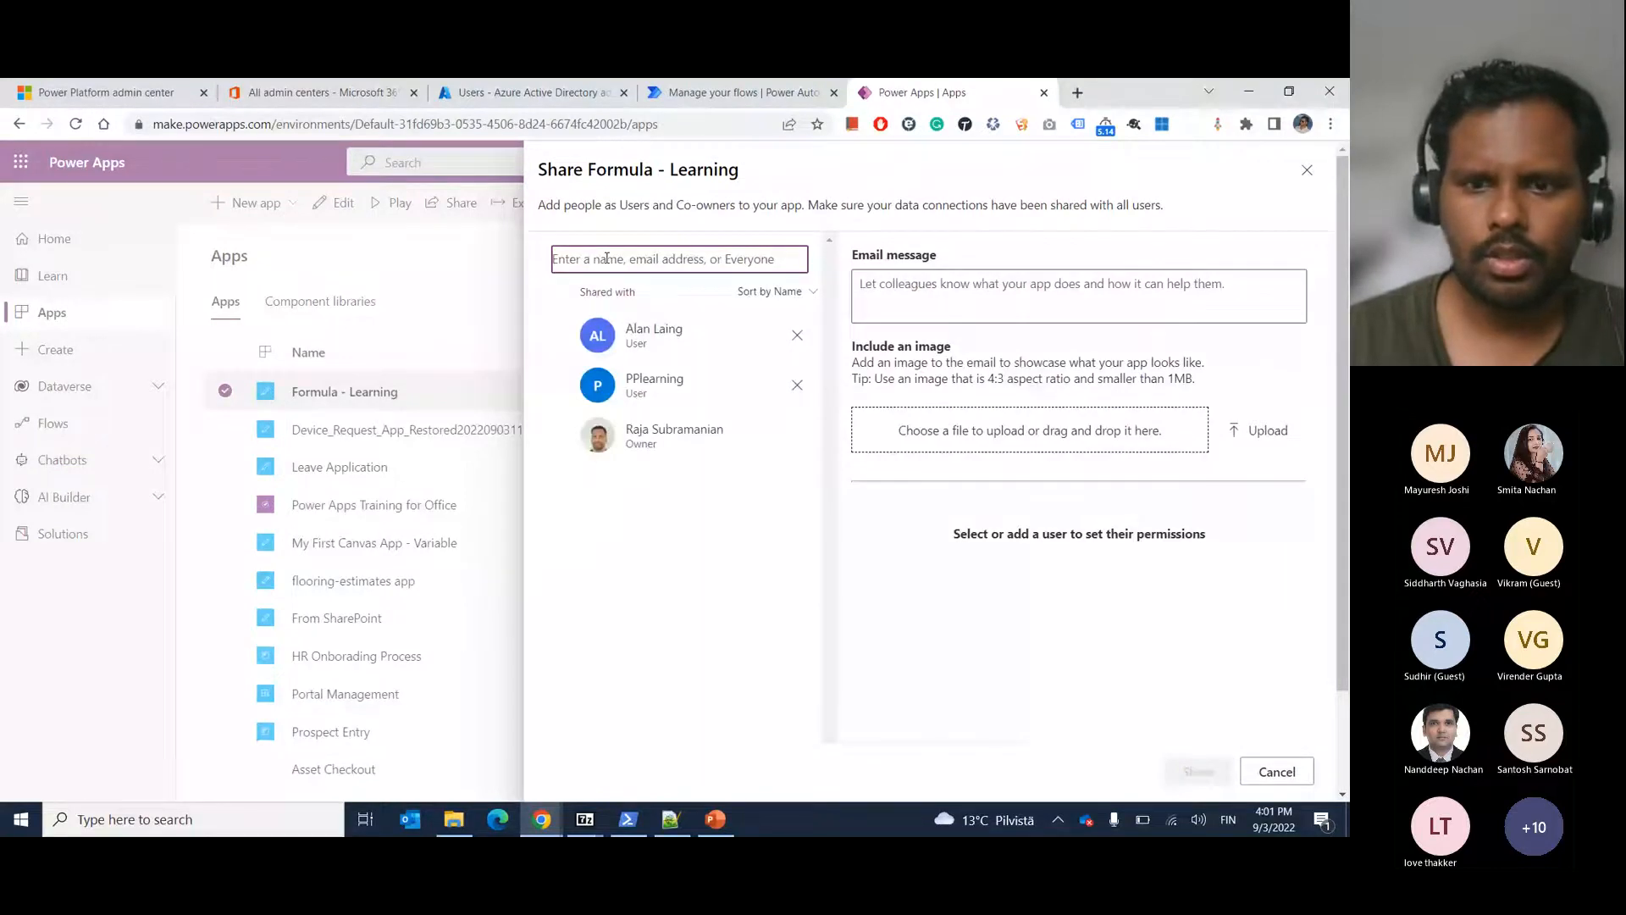
left_click(1207, 773)
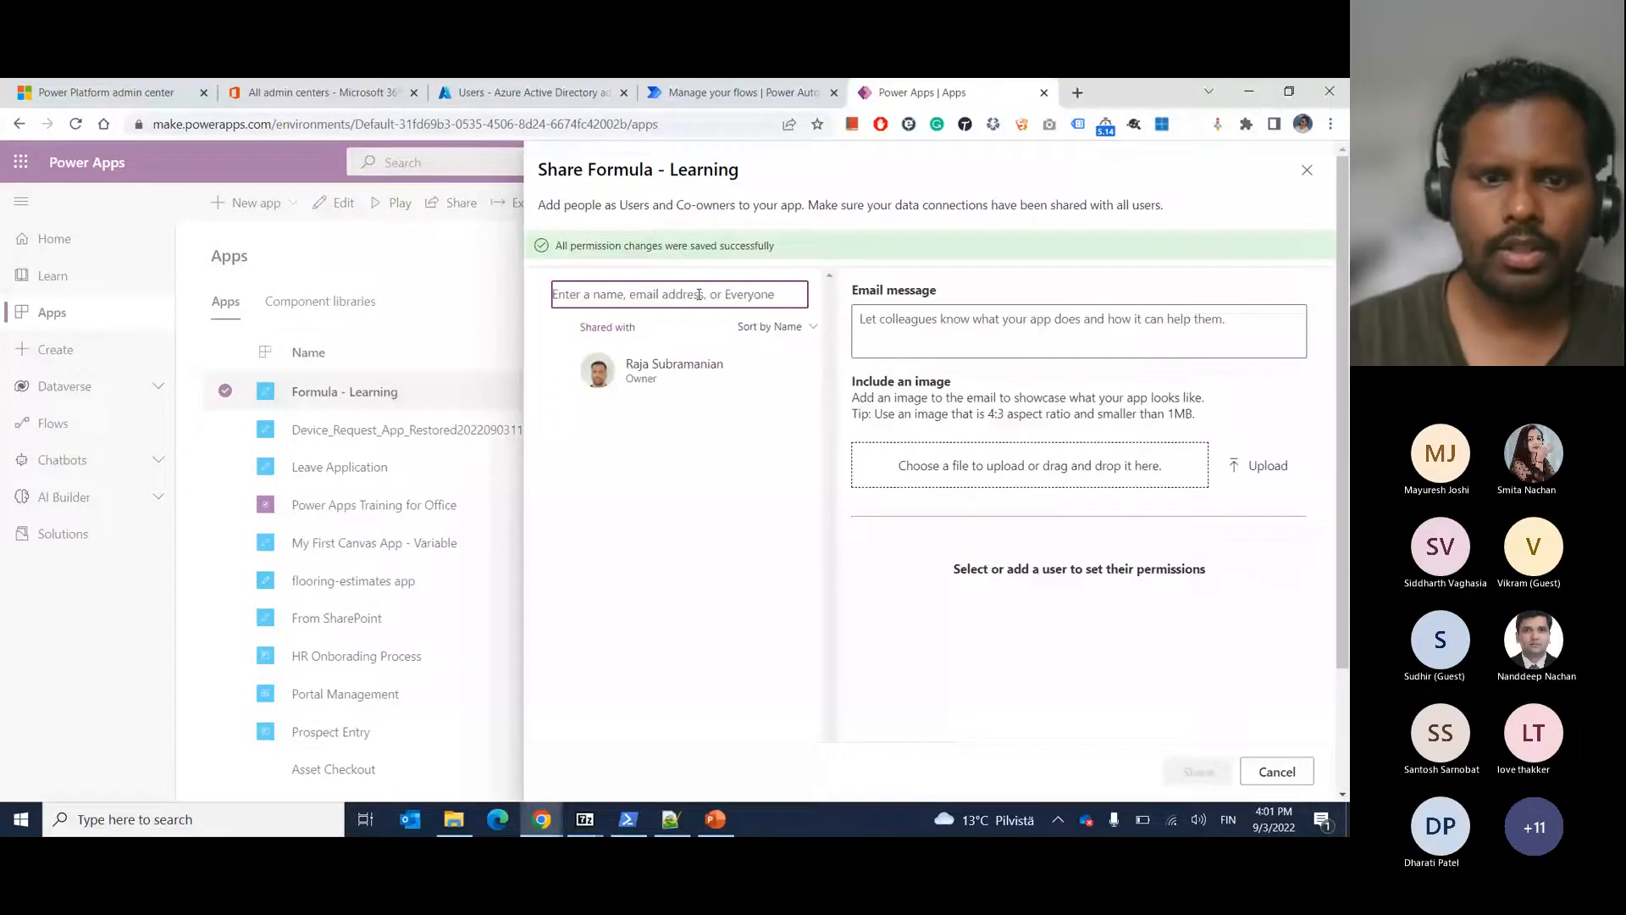
Share the Formula - Learning app with PPlearning again, and discard an unsaved removal of that group.
type("pp")
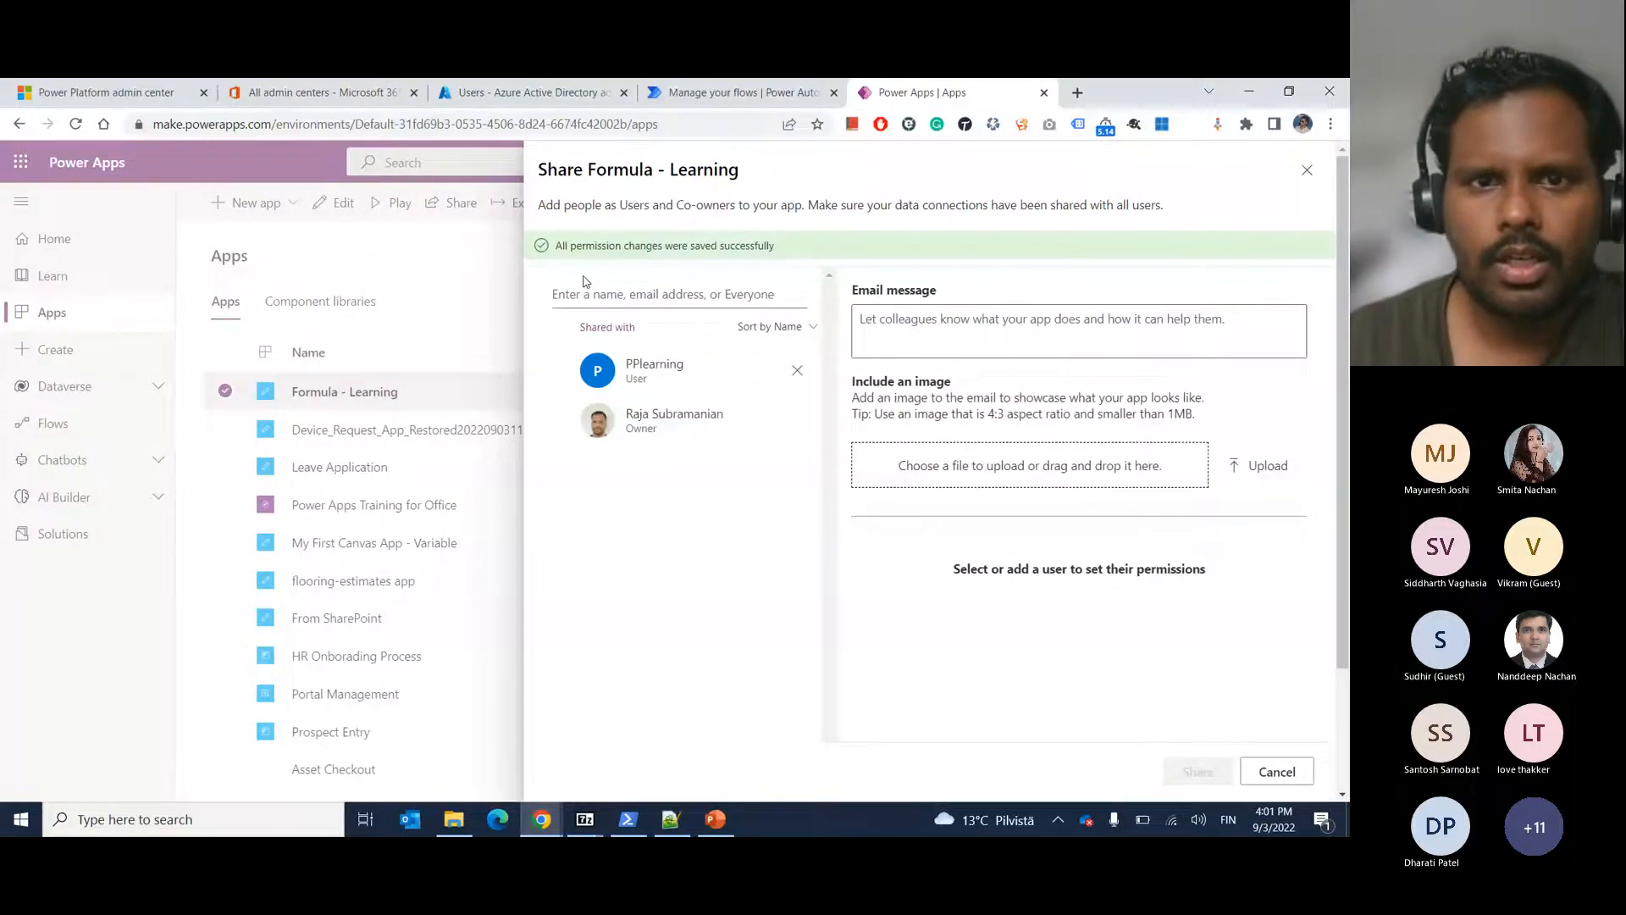
left_click(797, 370)
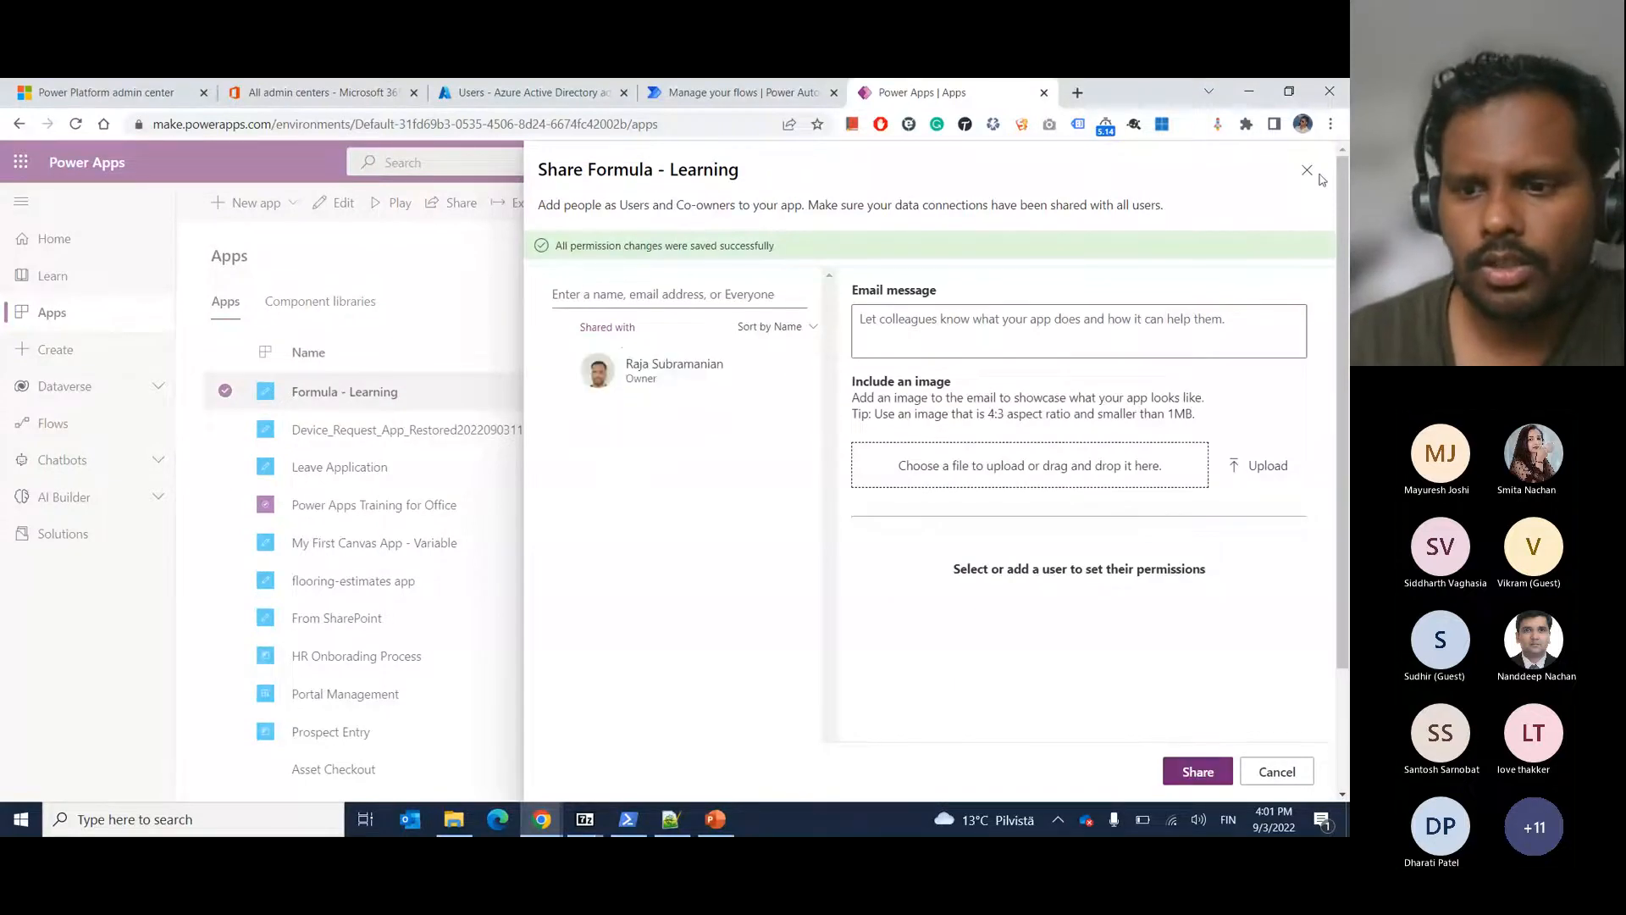
left_click(1276, 771)
left_click(693, 508)
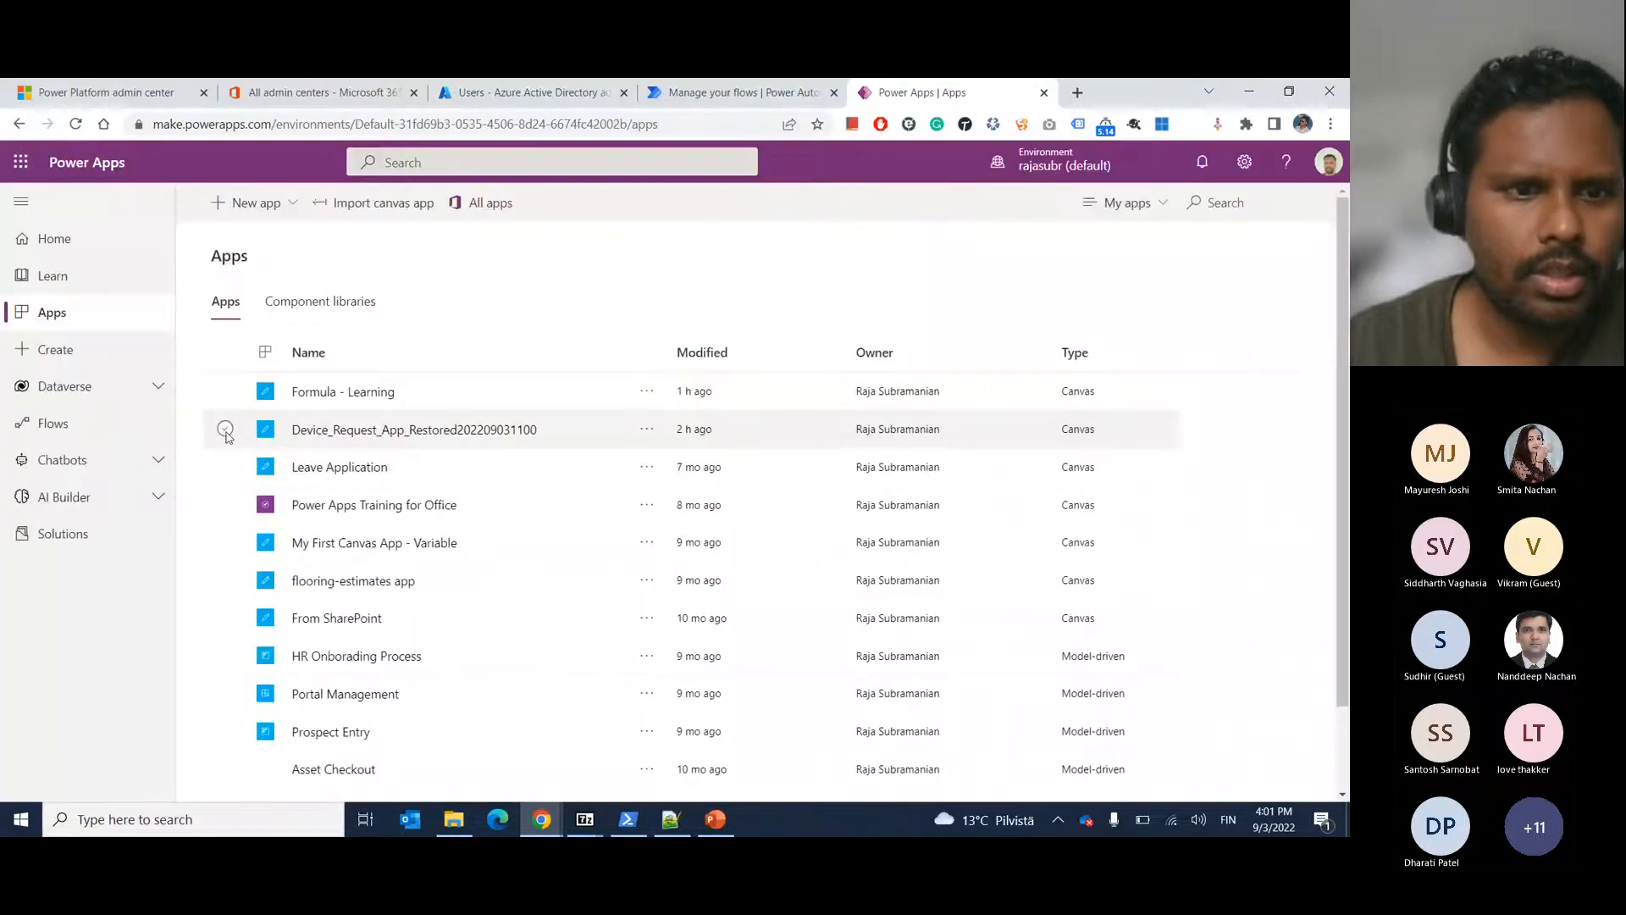
Share the Leave Application app with the PPlearning security group as a user.
left_click(225, 466)
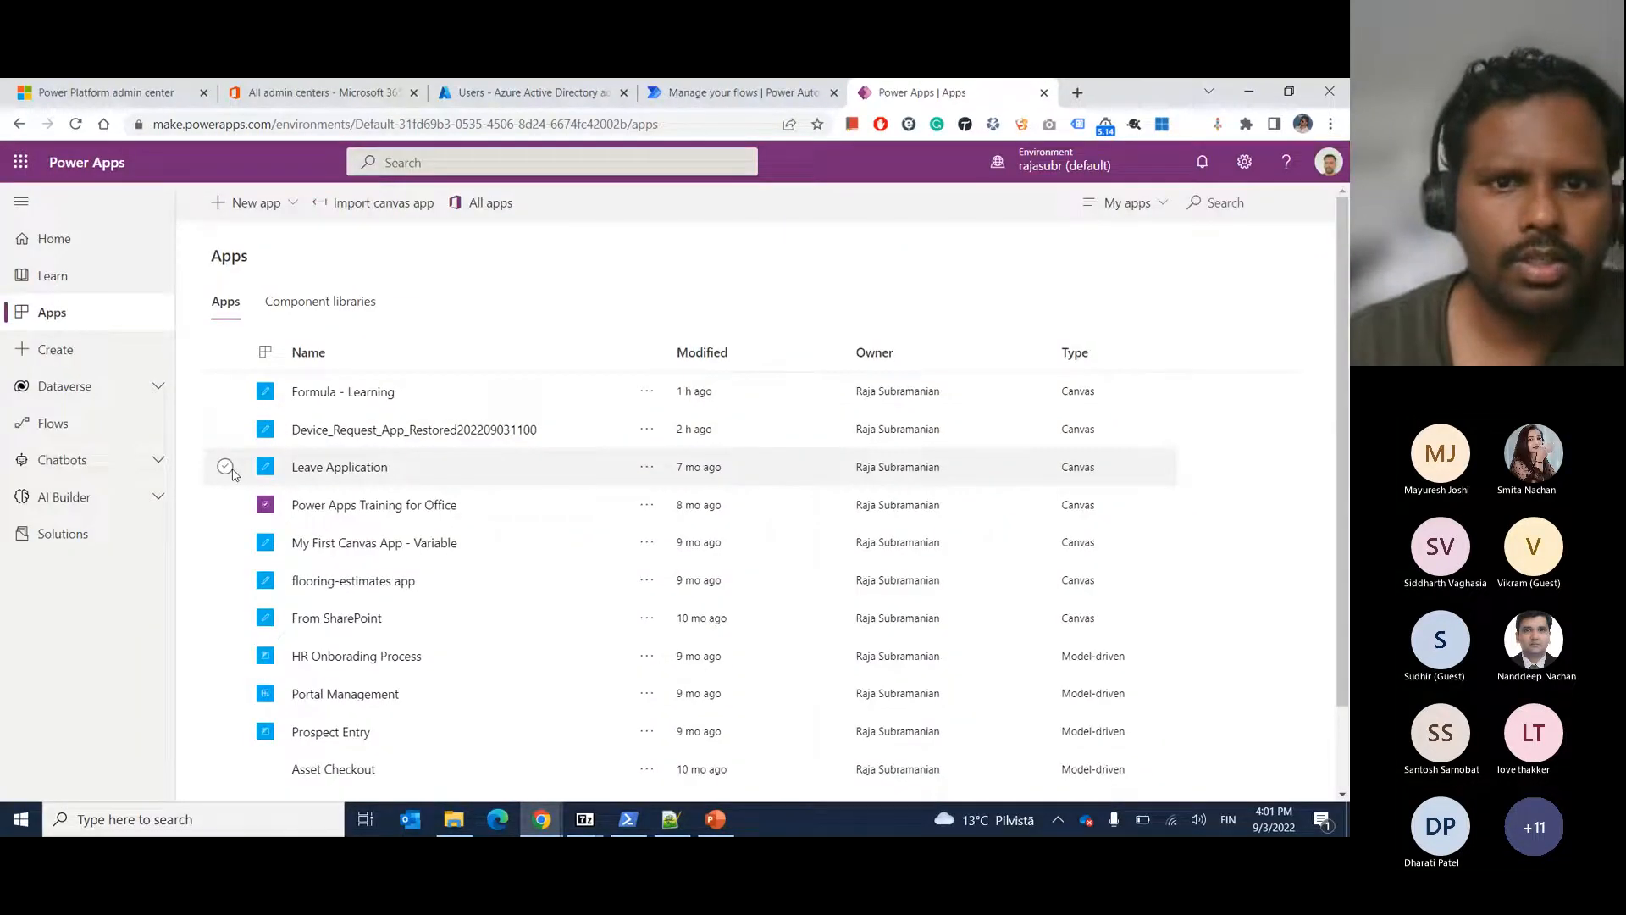
left_click(453, 203)
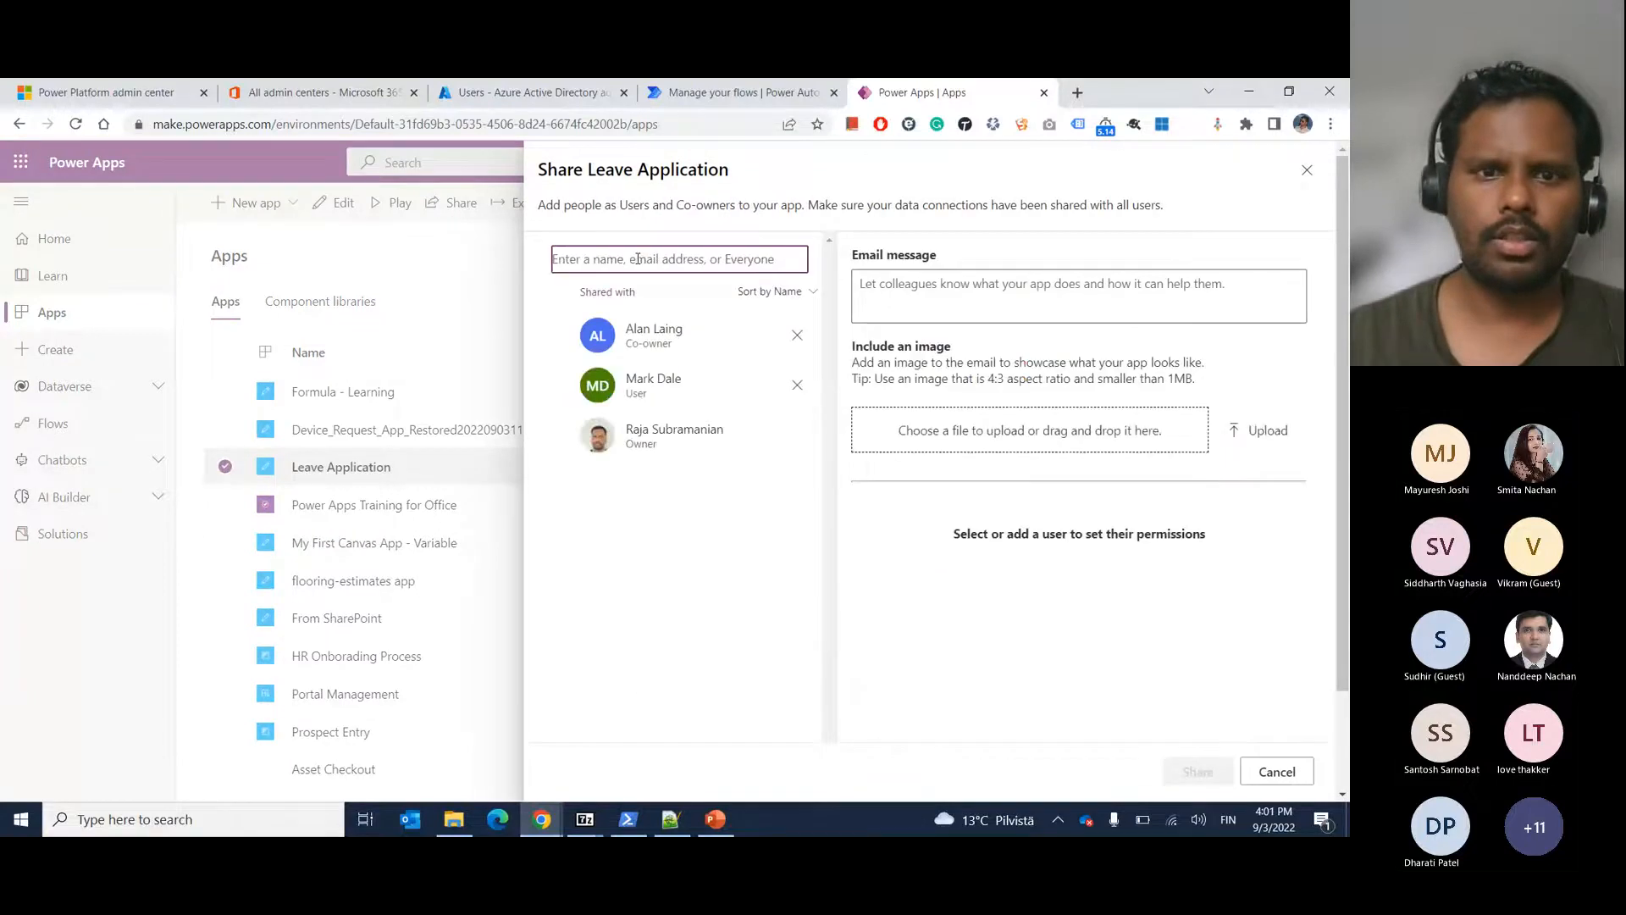
type("pp")
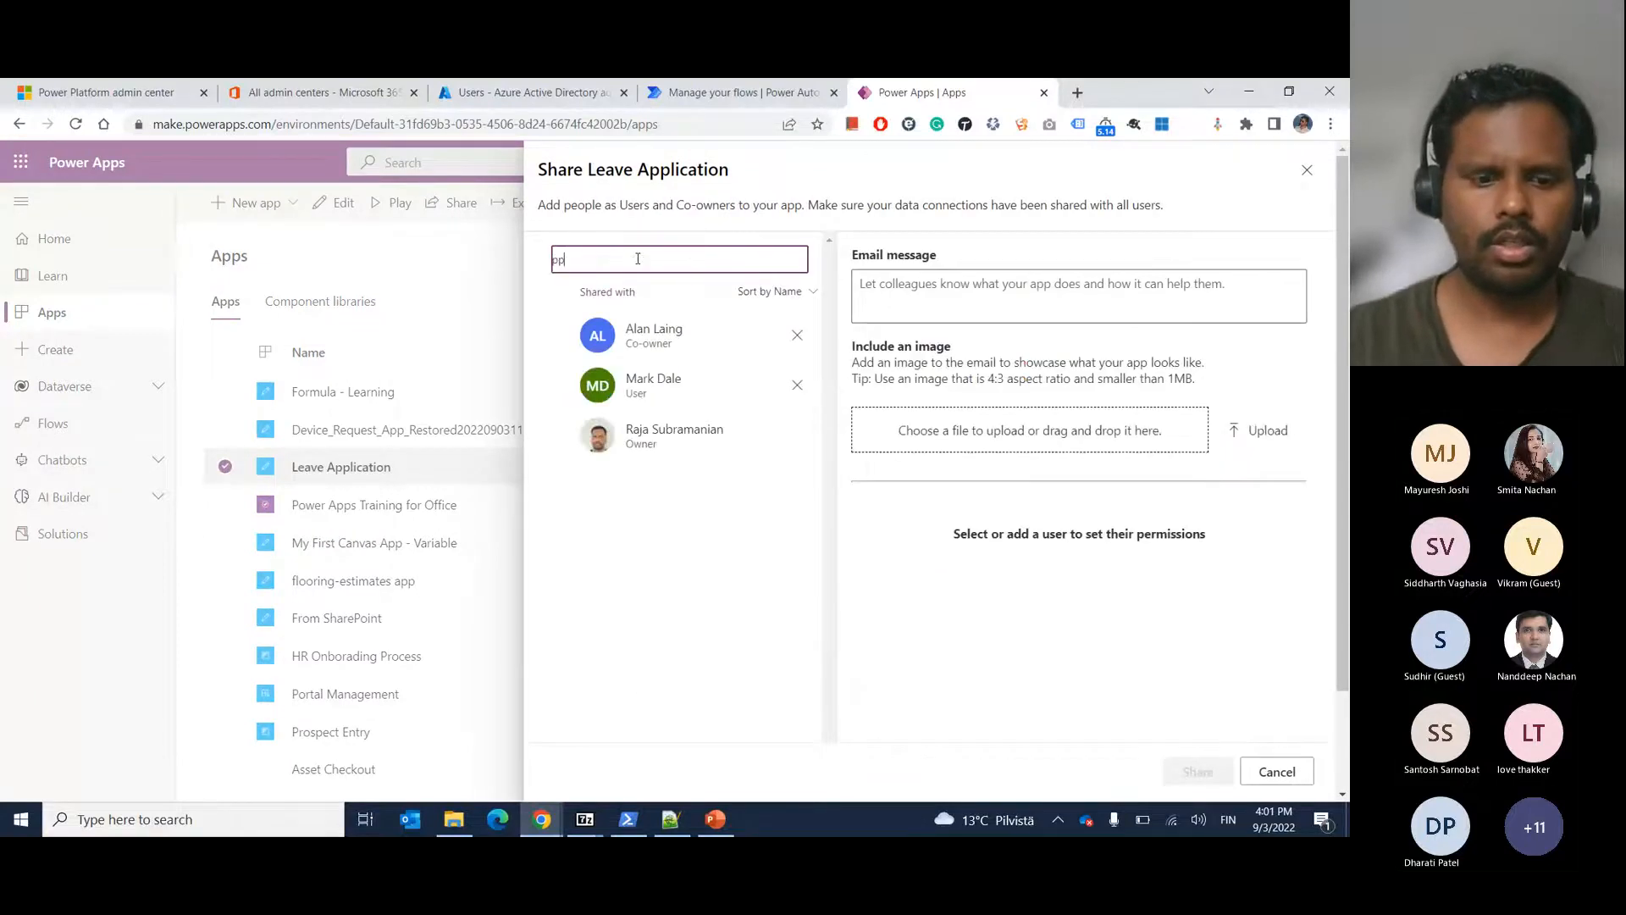
type("lea")
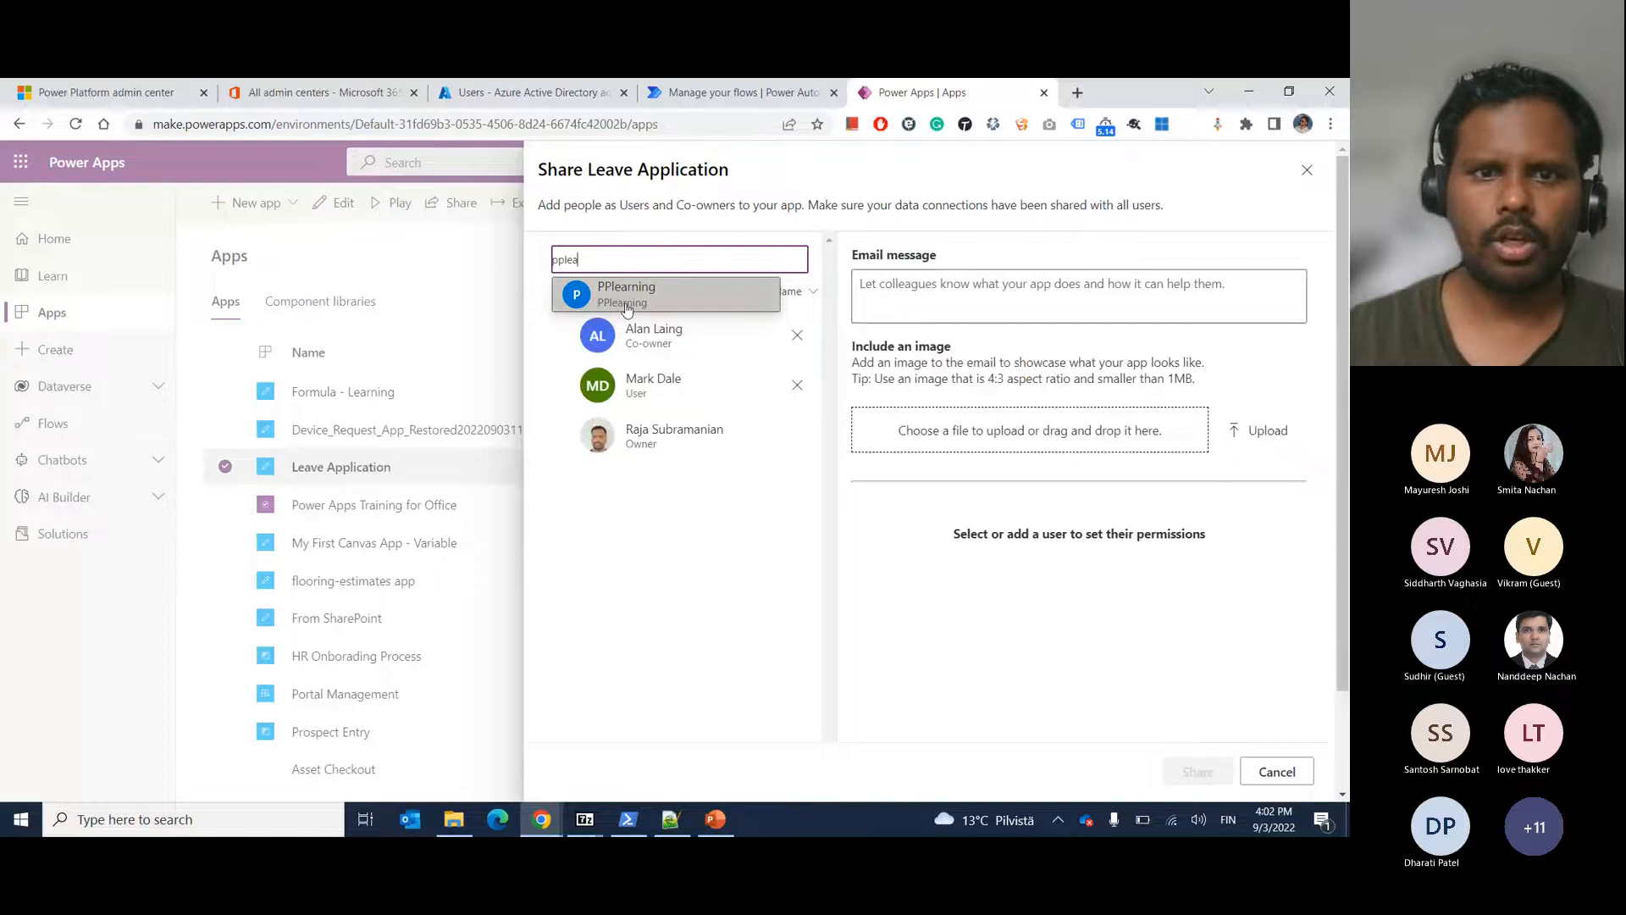
left_click(626, 296)
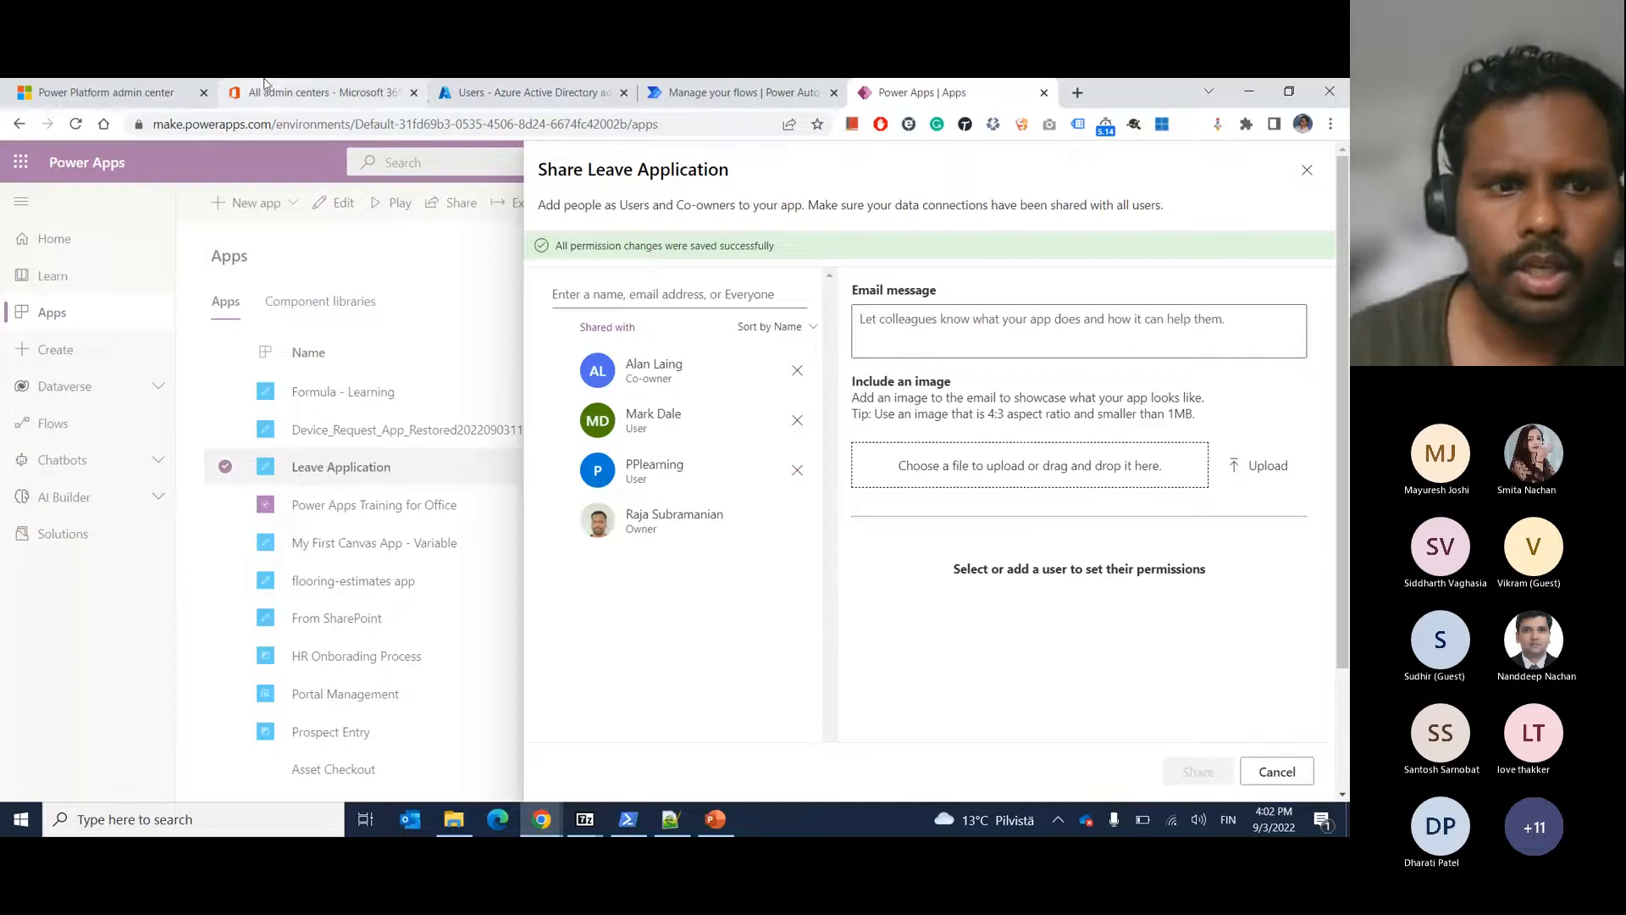
Switch to the Power Platform admin center, reload the environments and check the default environment's managed environment sharing limits.
left_click(119, 92)
left_click(442, 124)
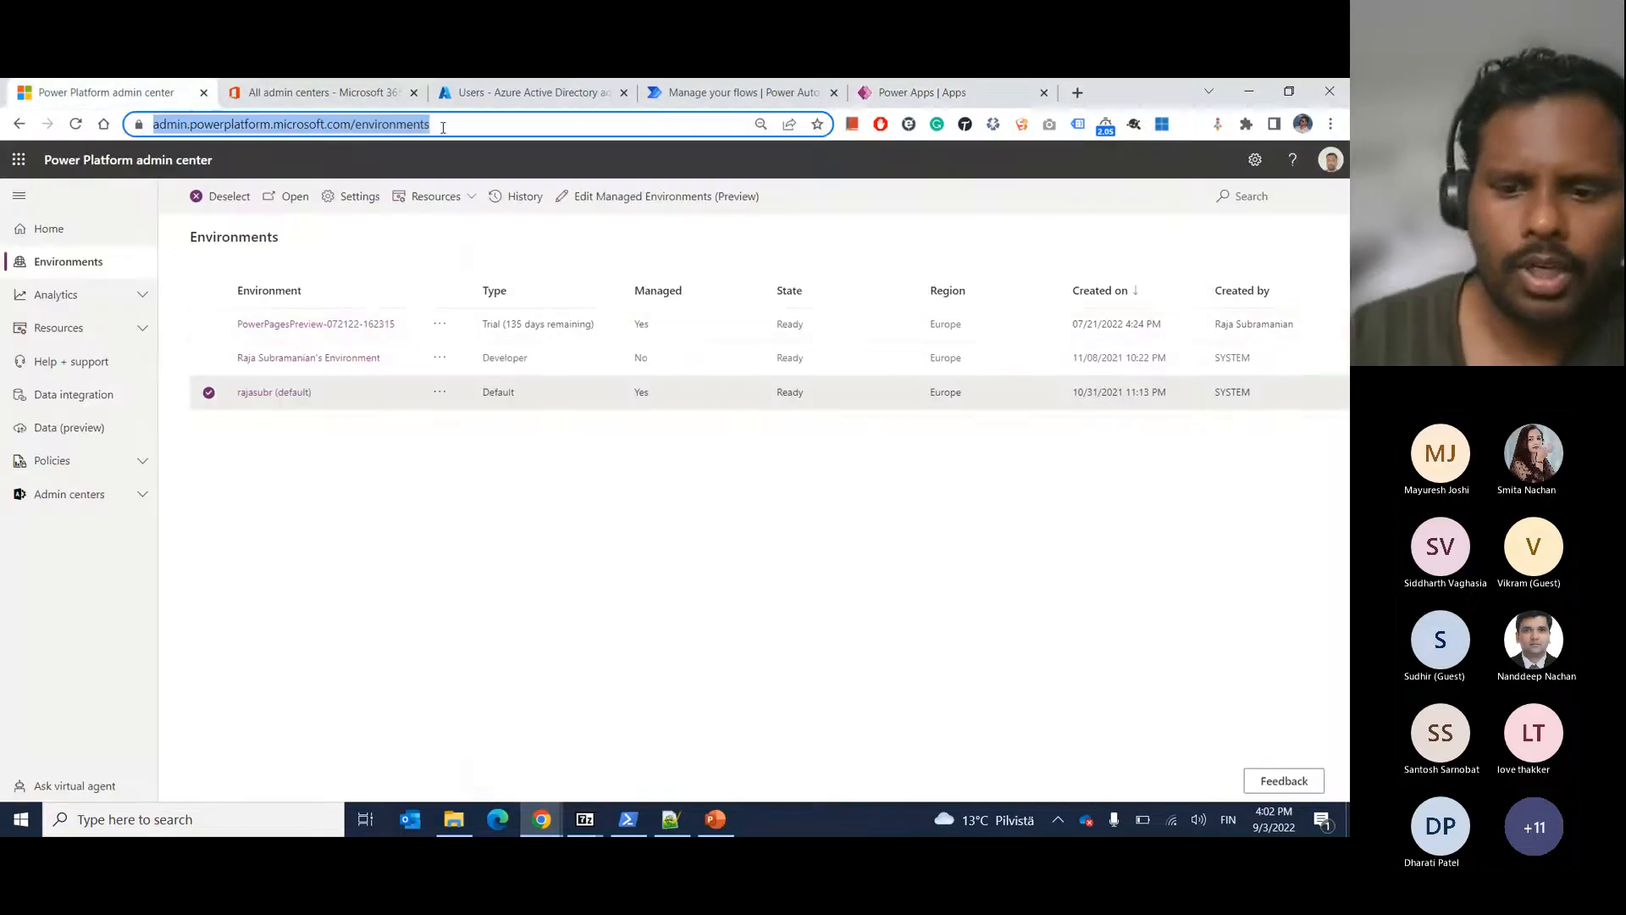
key("Return")
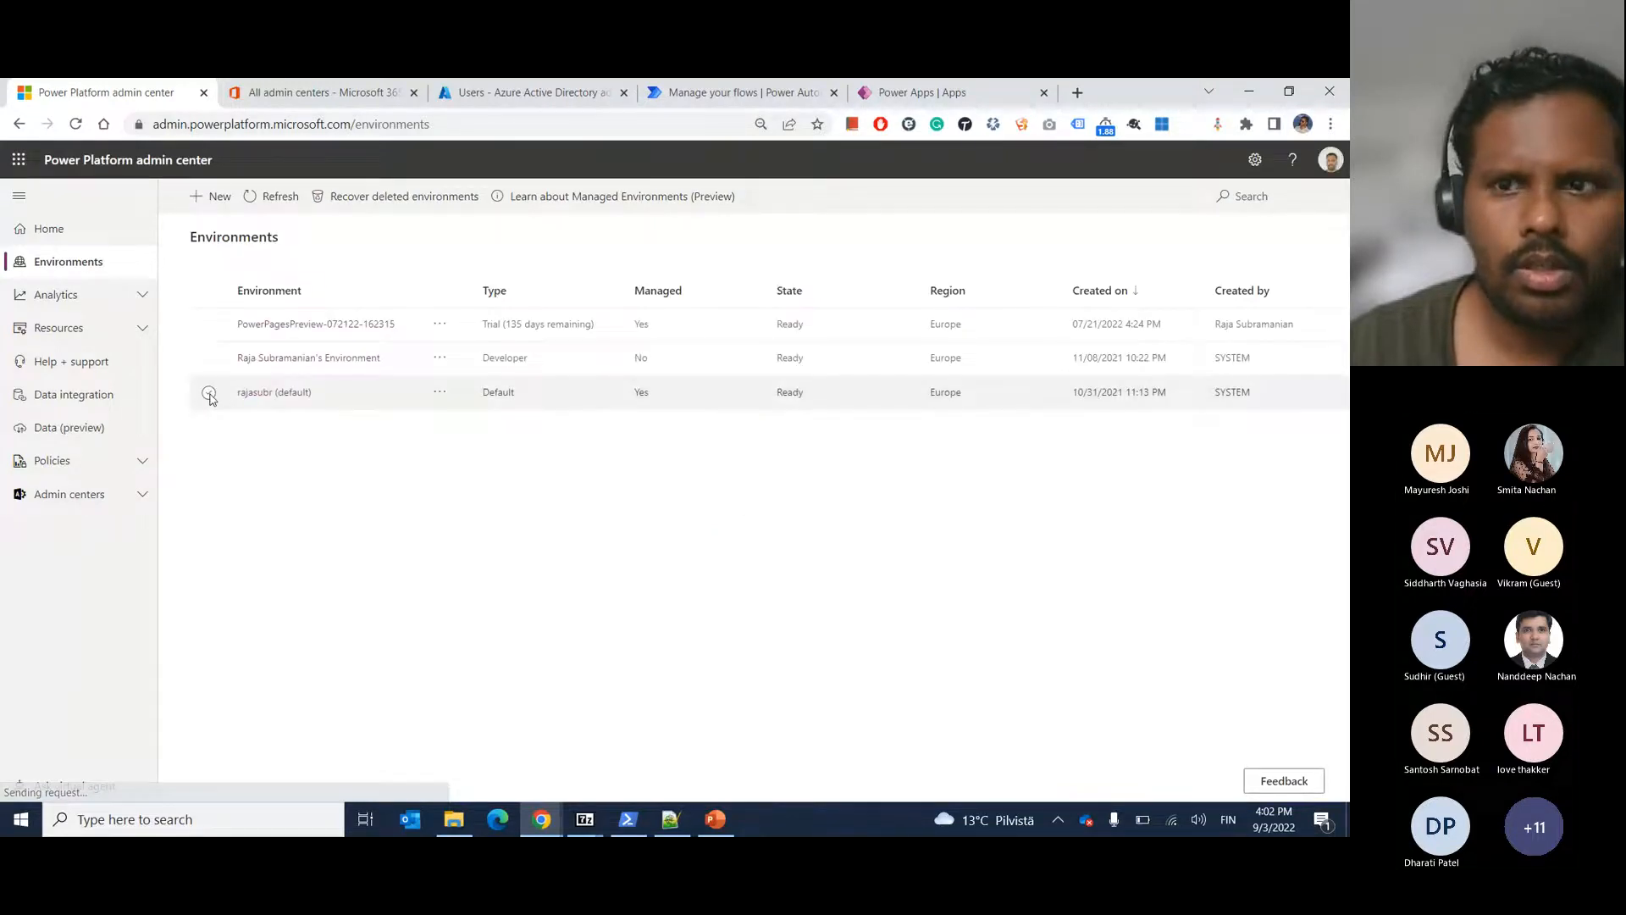
left_click(208, 393)
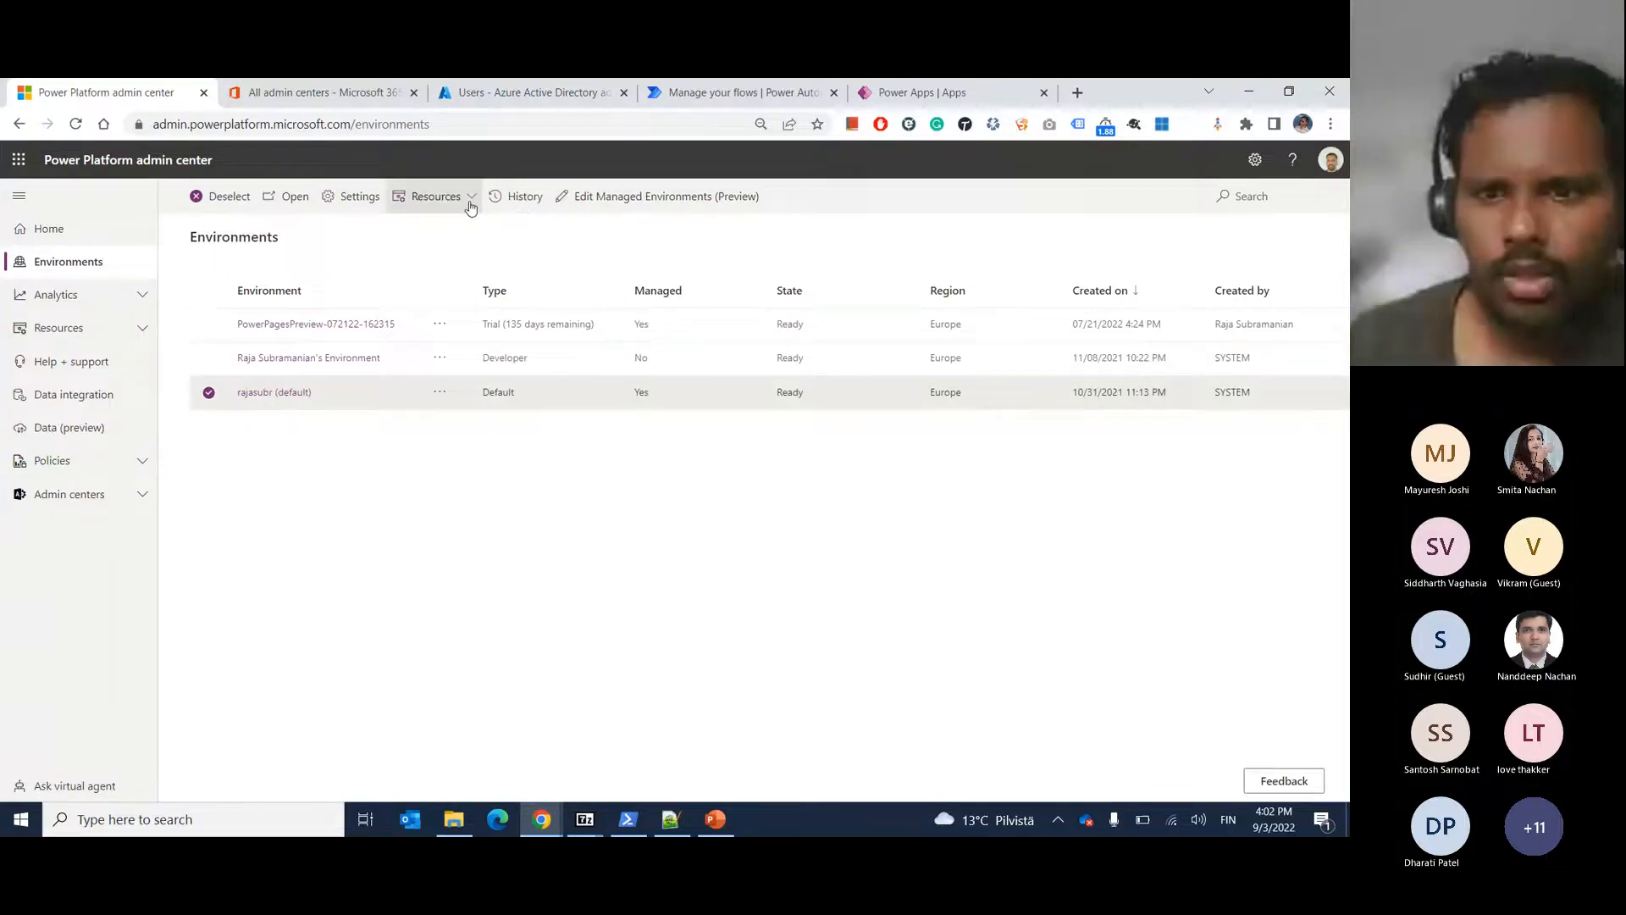
left_click(627, 198)
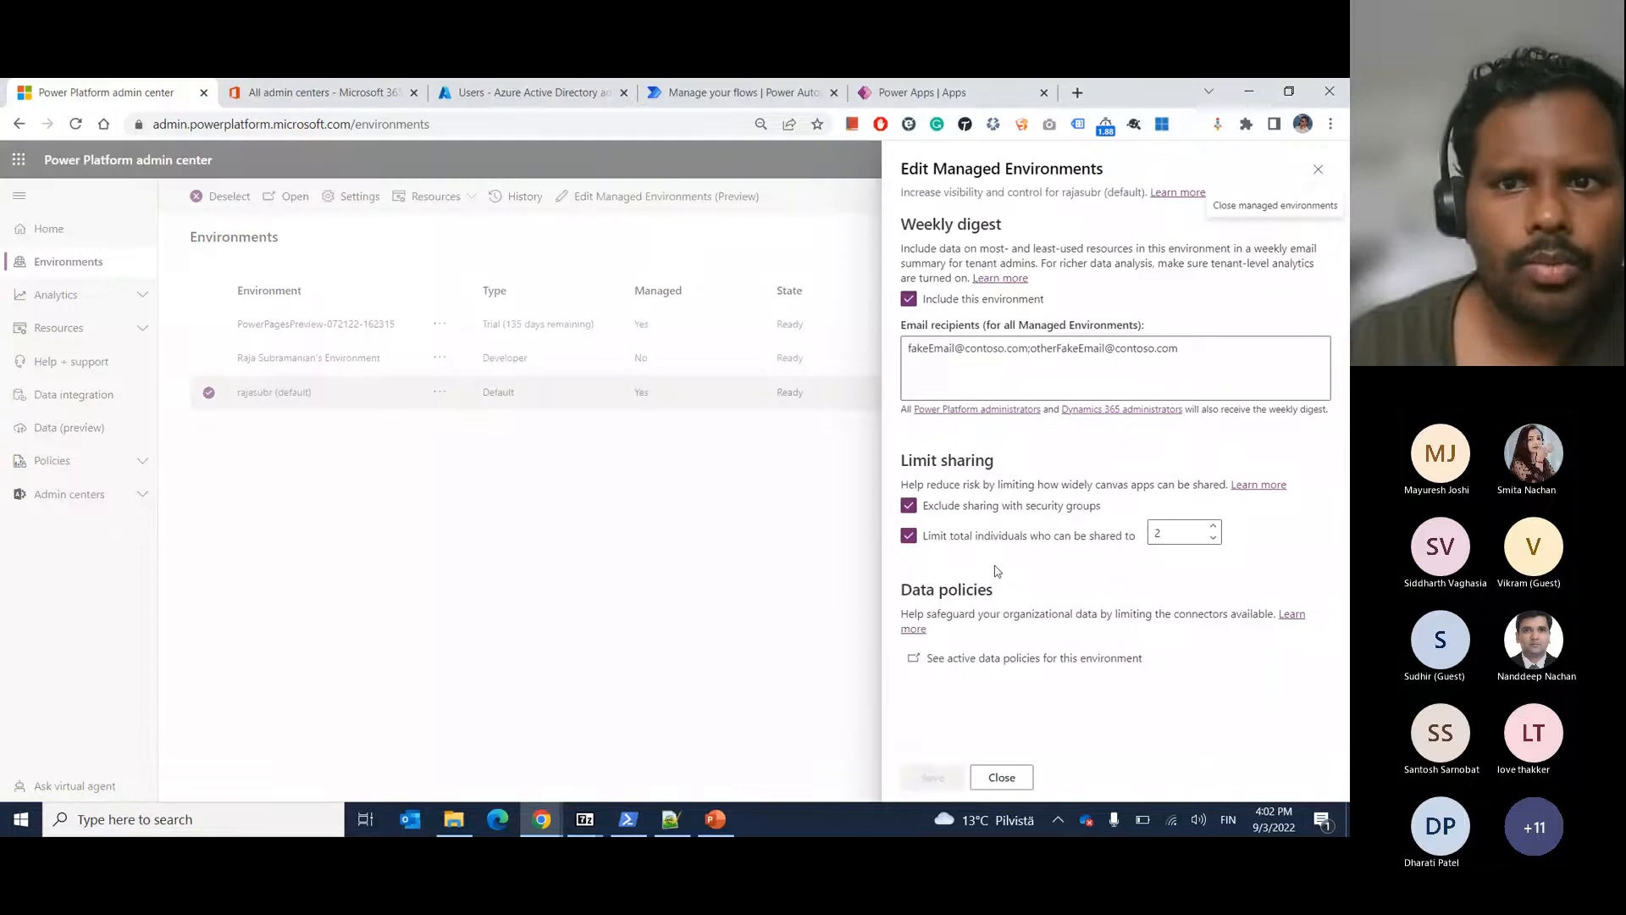
Switch back to Power Apps, clear the Leave Application selection and reload the apps list.
left_click(923, 94)
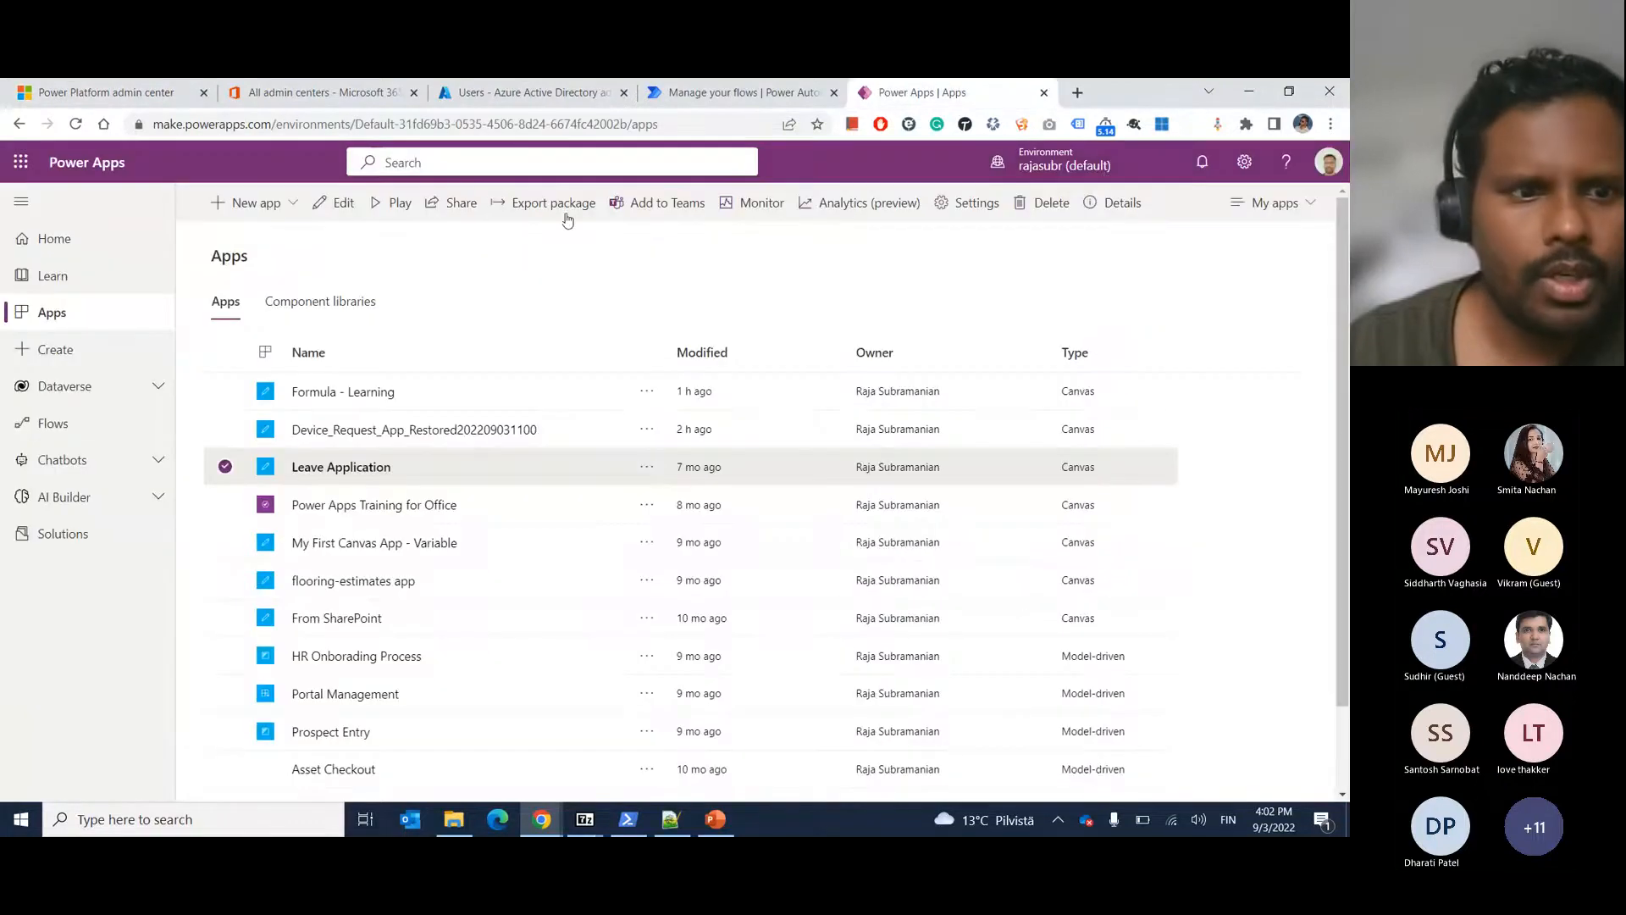
left_click(226, 466)
left_click(543, 124)
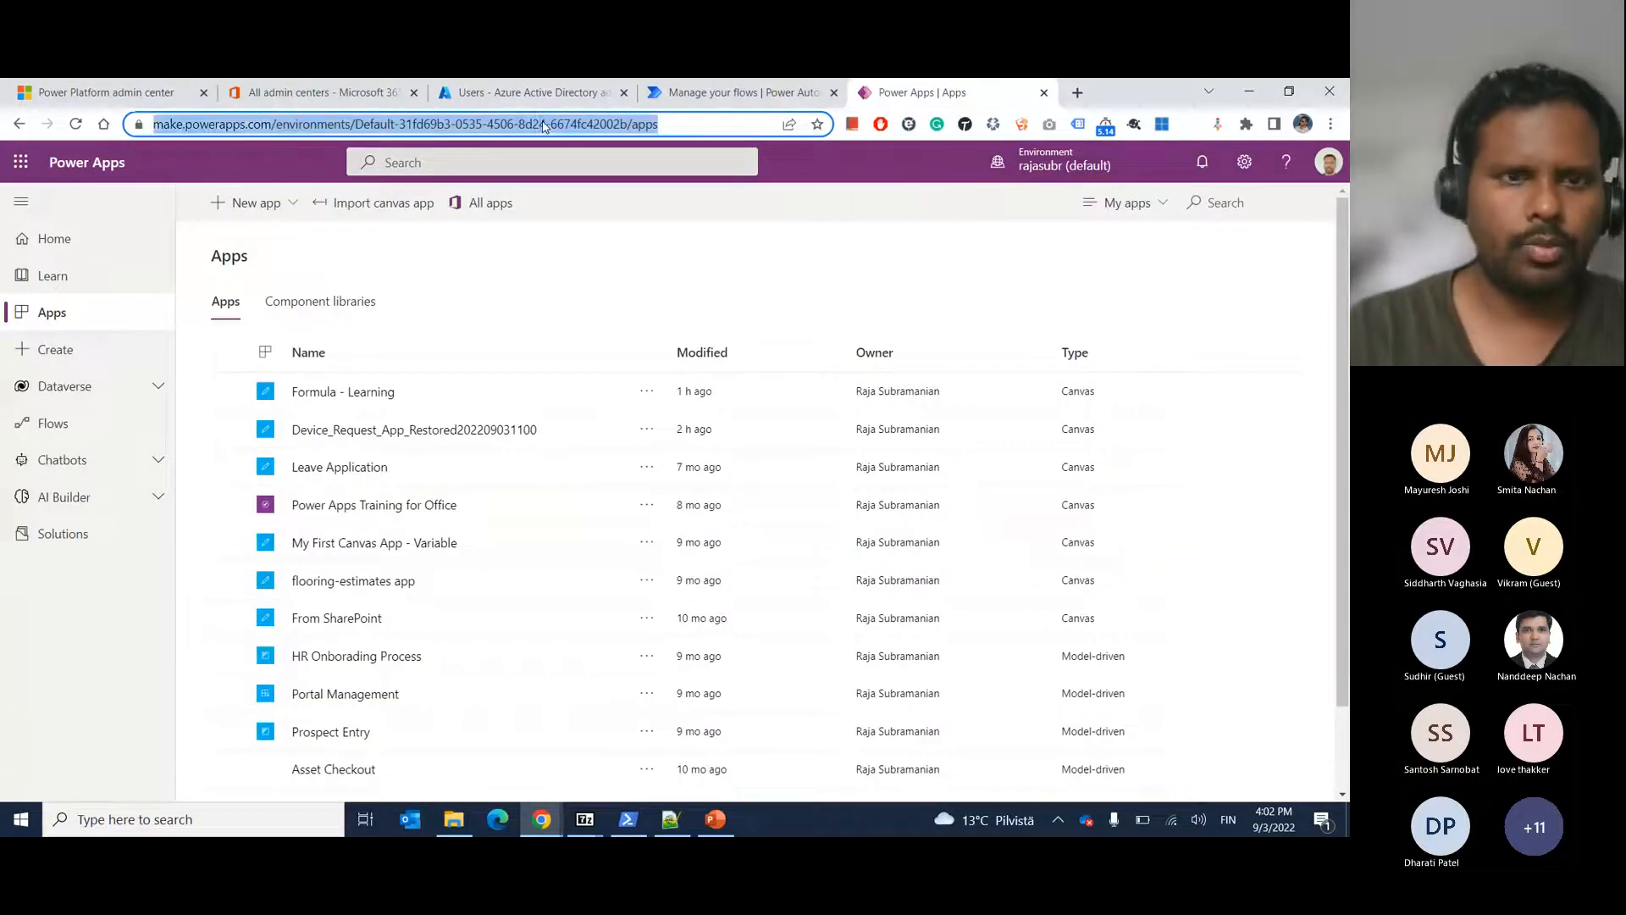
key("Return")
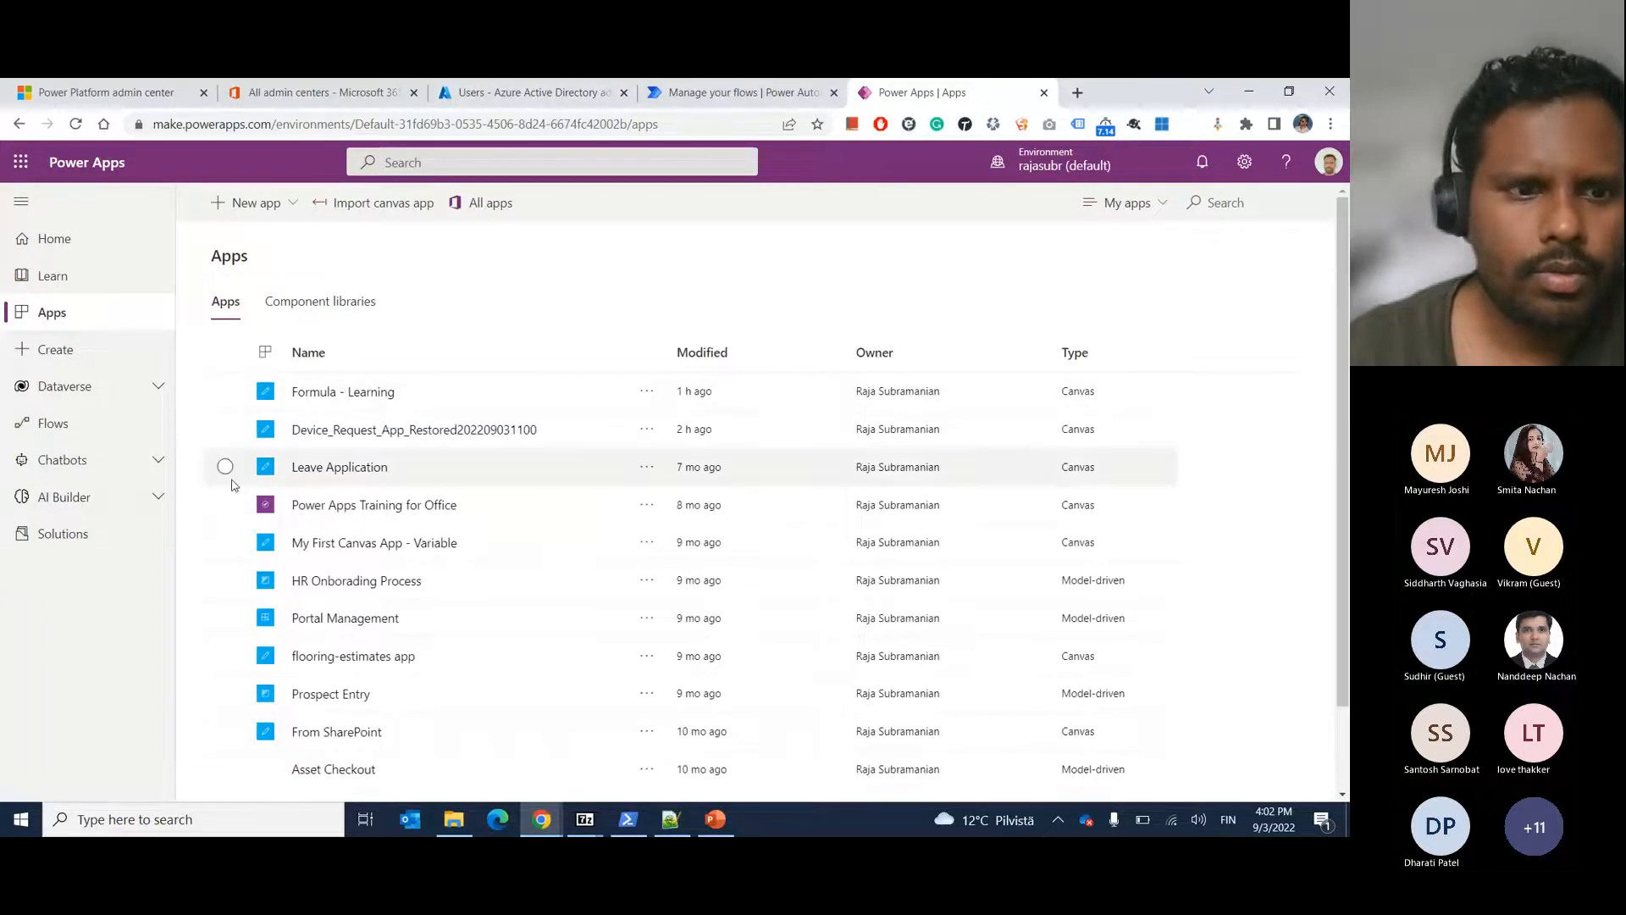
Share the My First Canvas App - Variable app with the PPlearning security group as co-owner.
left_click(225, 542)
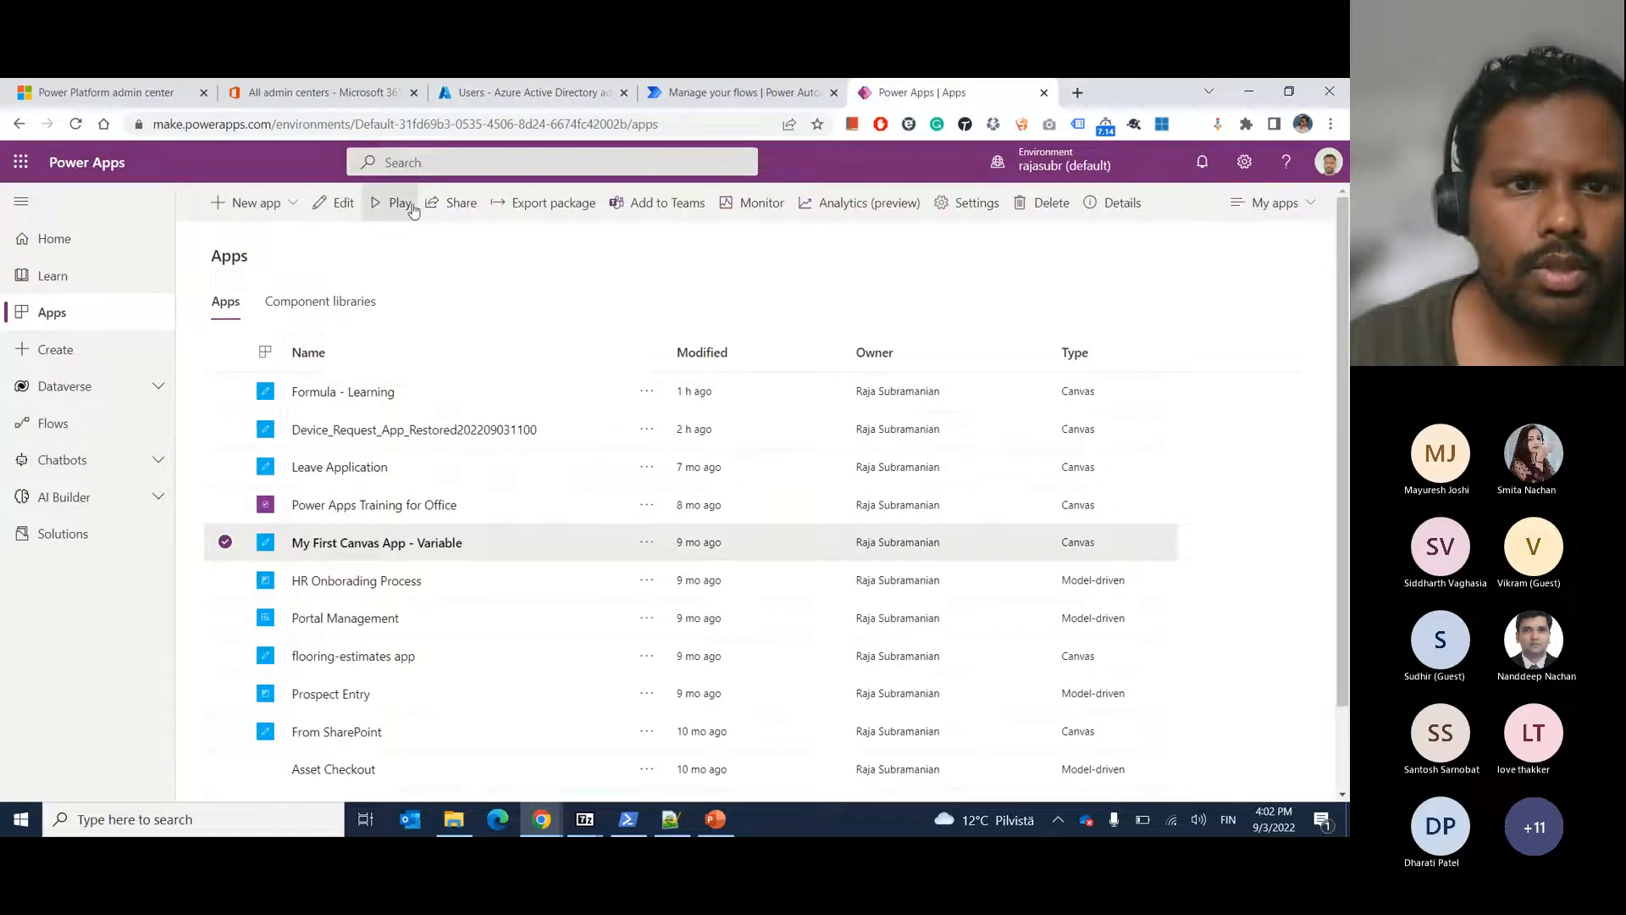
left_click(456, 203)
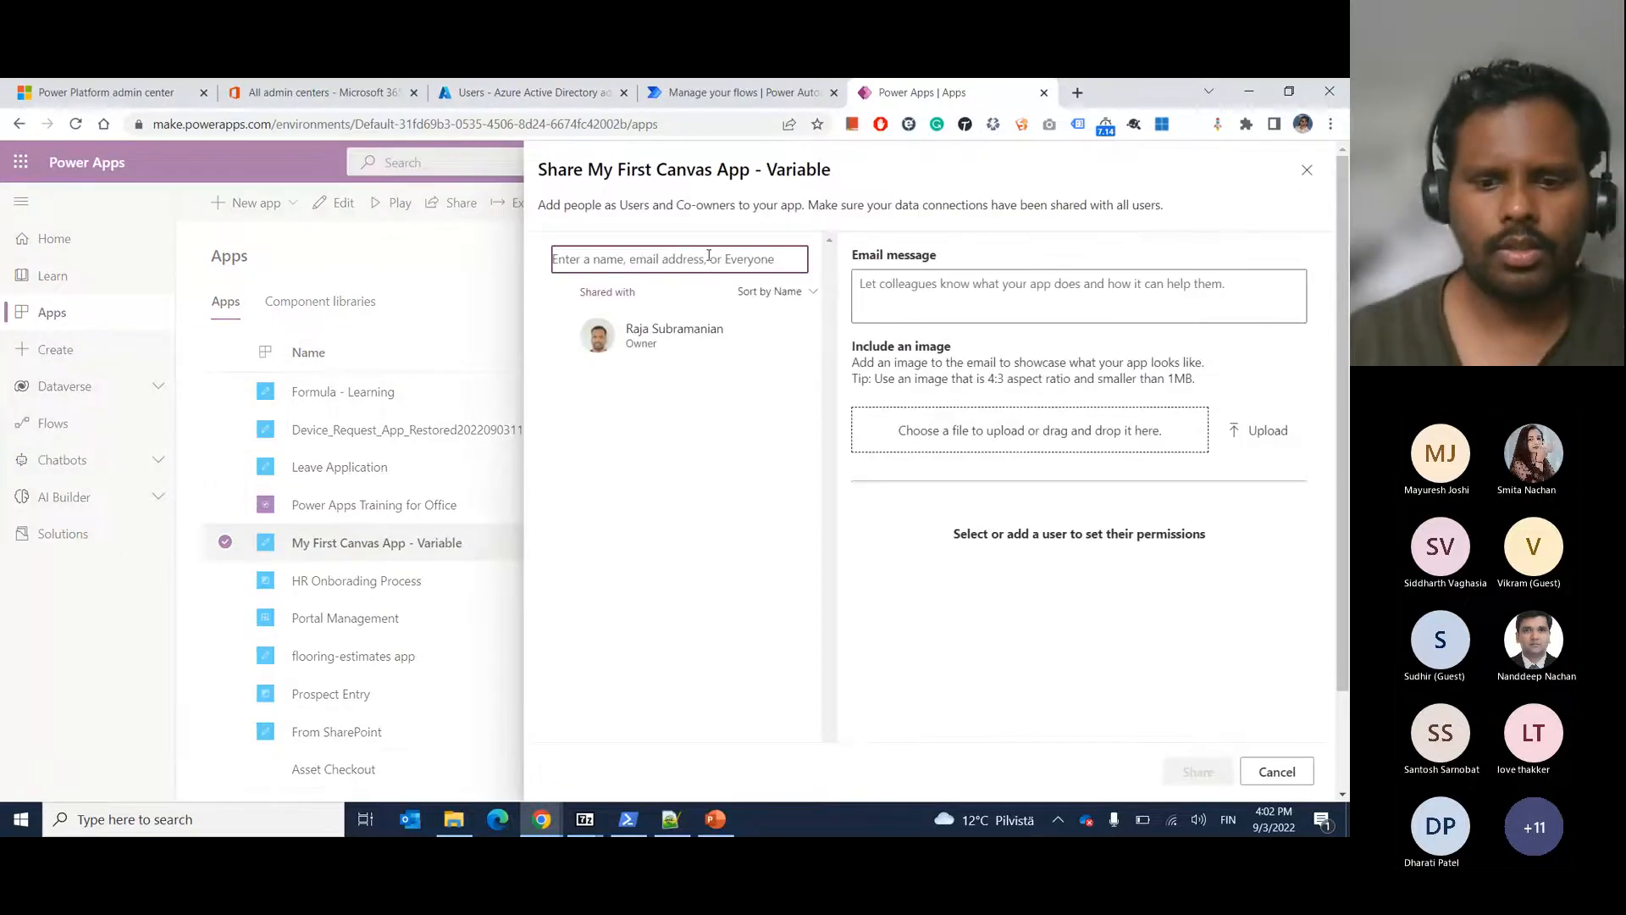
type("pplea")
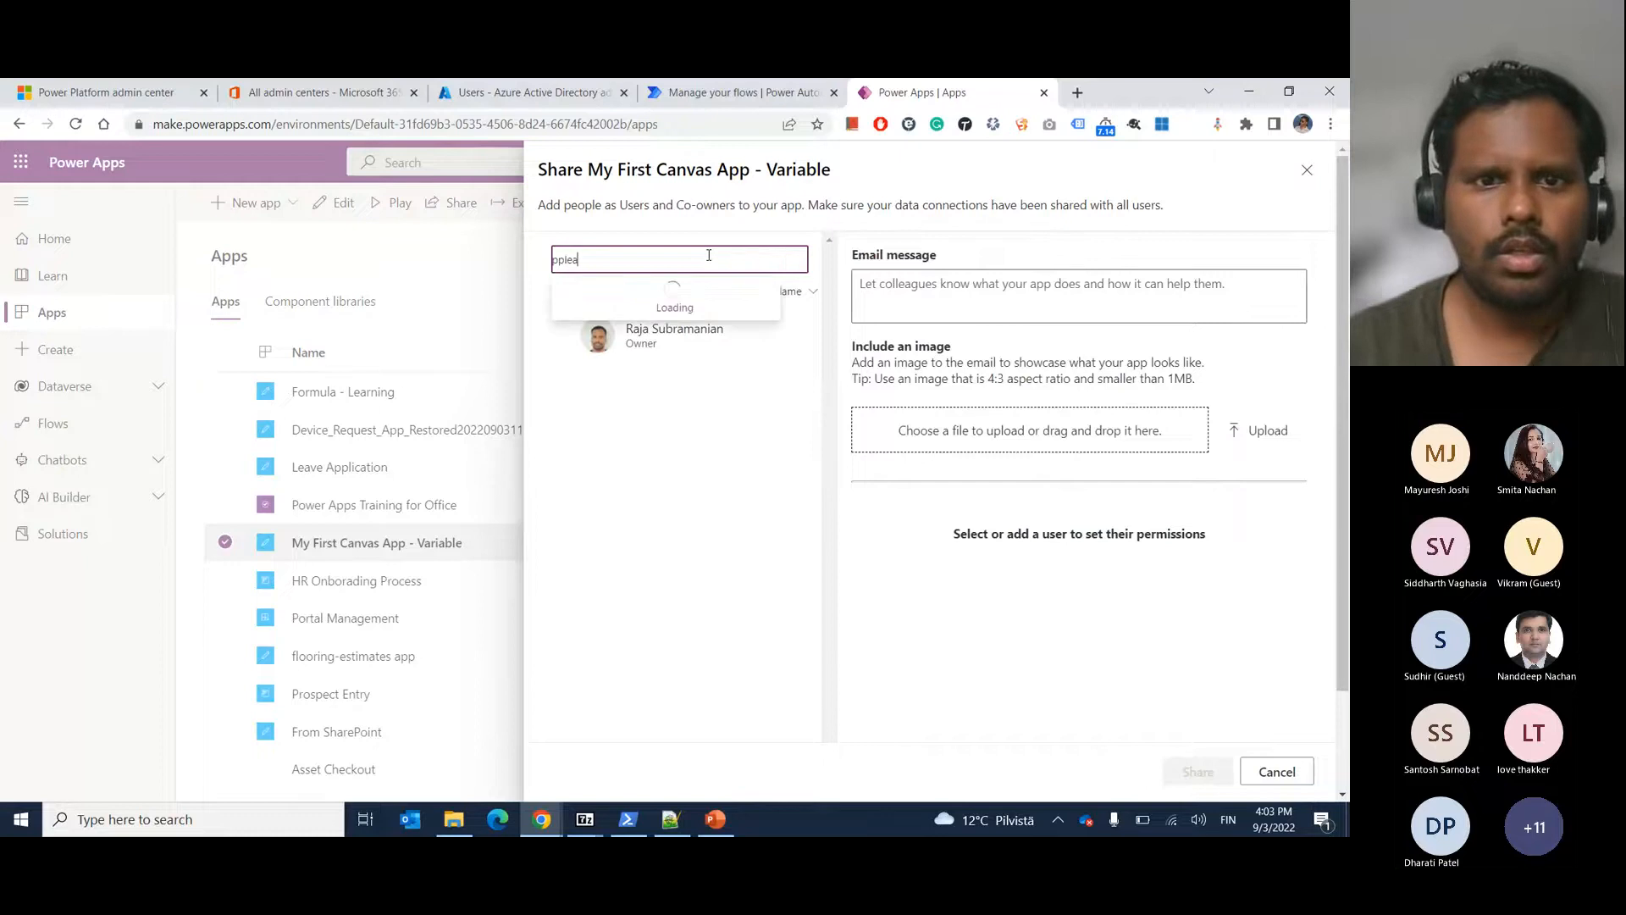
left_click(699, 290)
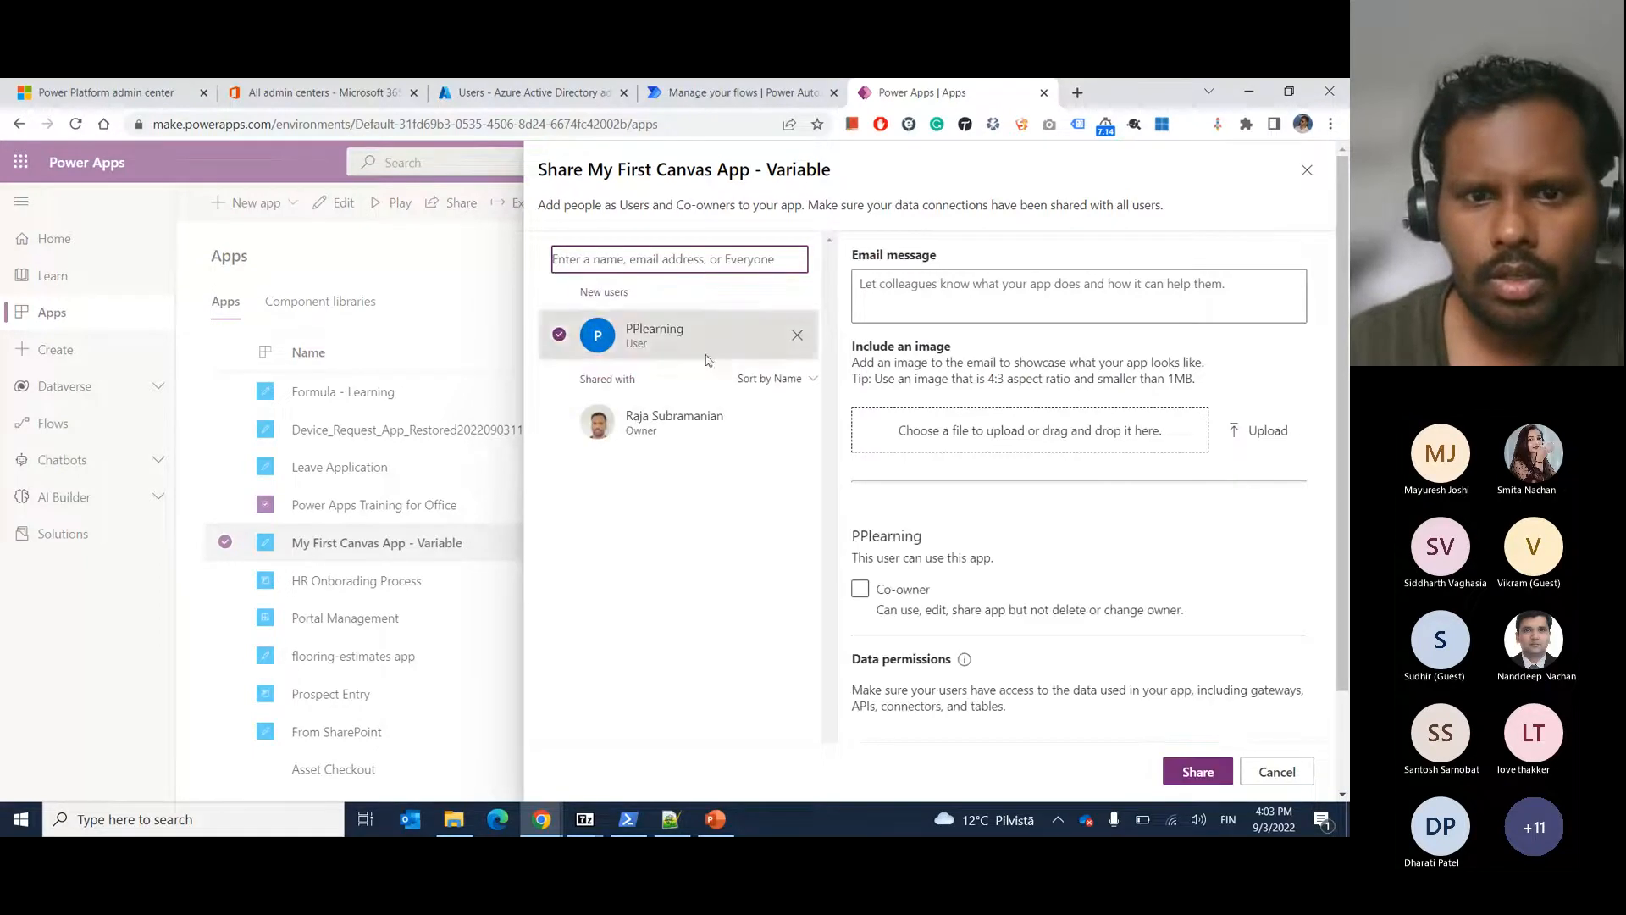
left_click(859, 588)
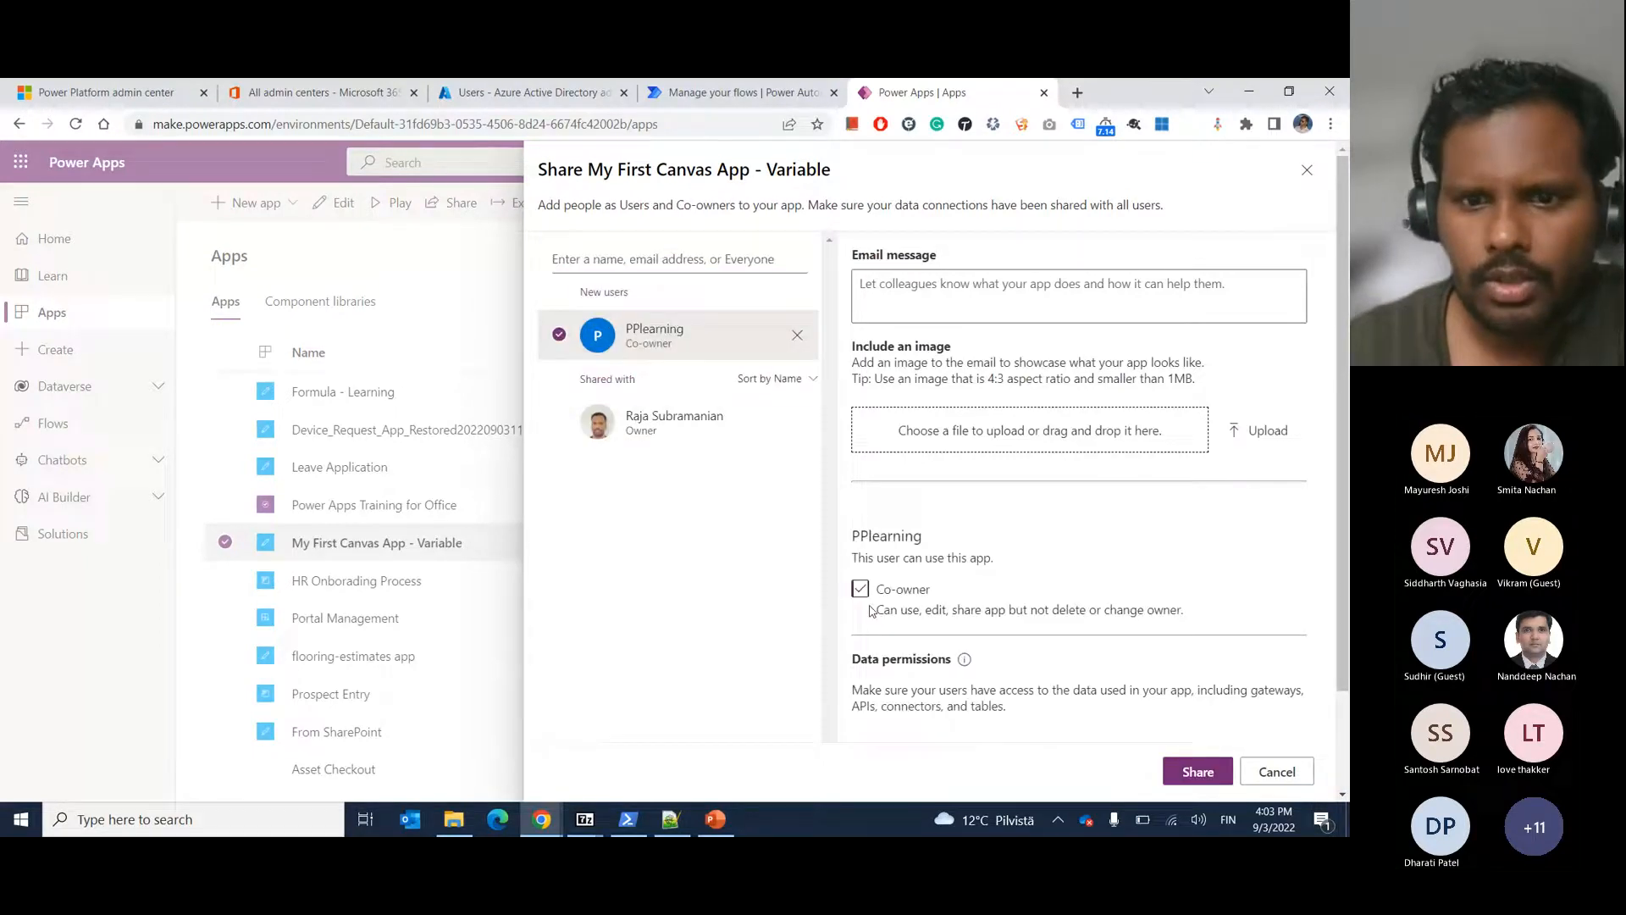
left_click(1197, 771)
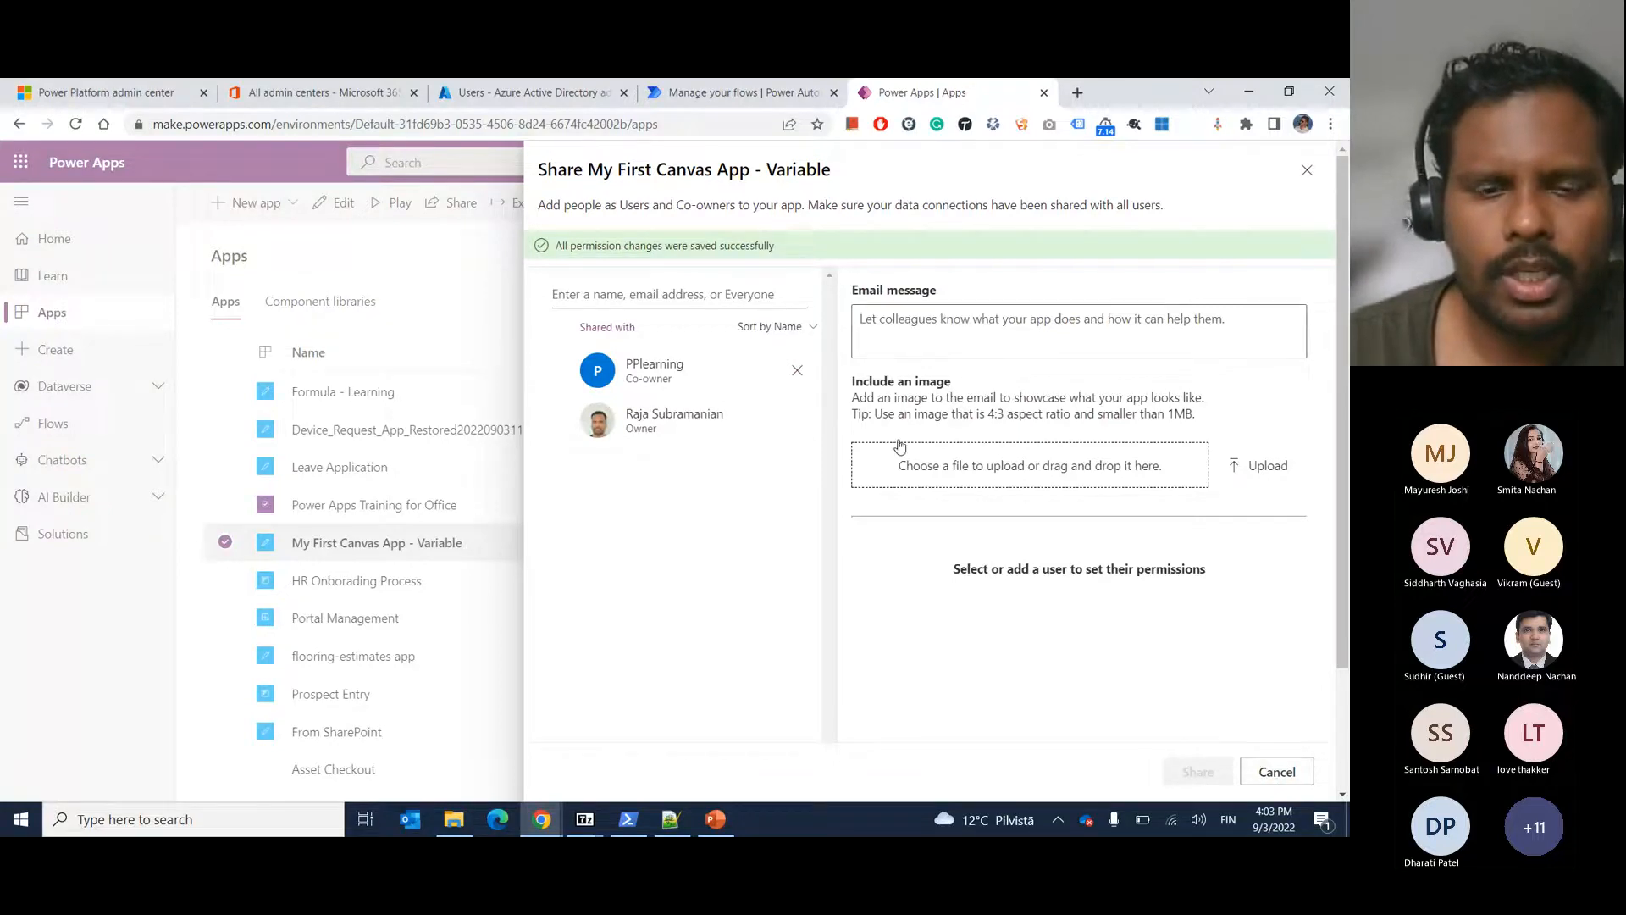
Examine the permission status message for My First Canvas App - Variable and close its sharing settings.
left_click(649, 293)
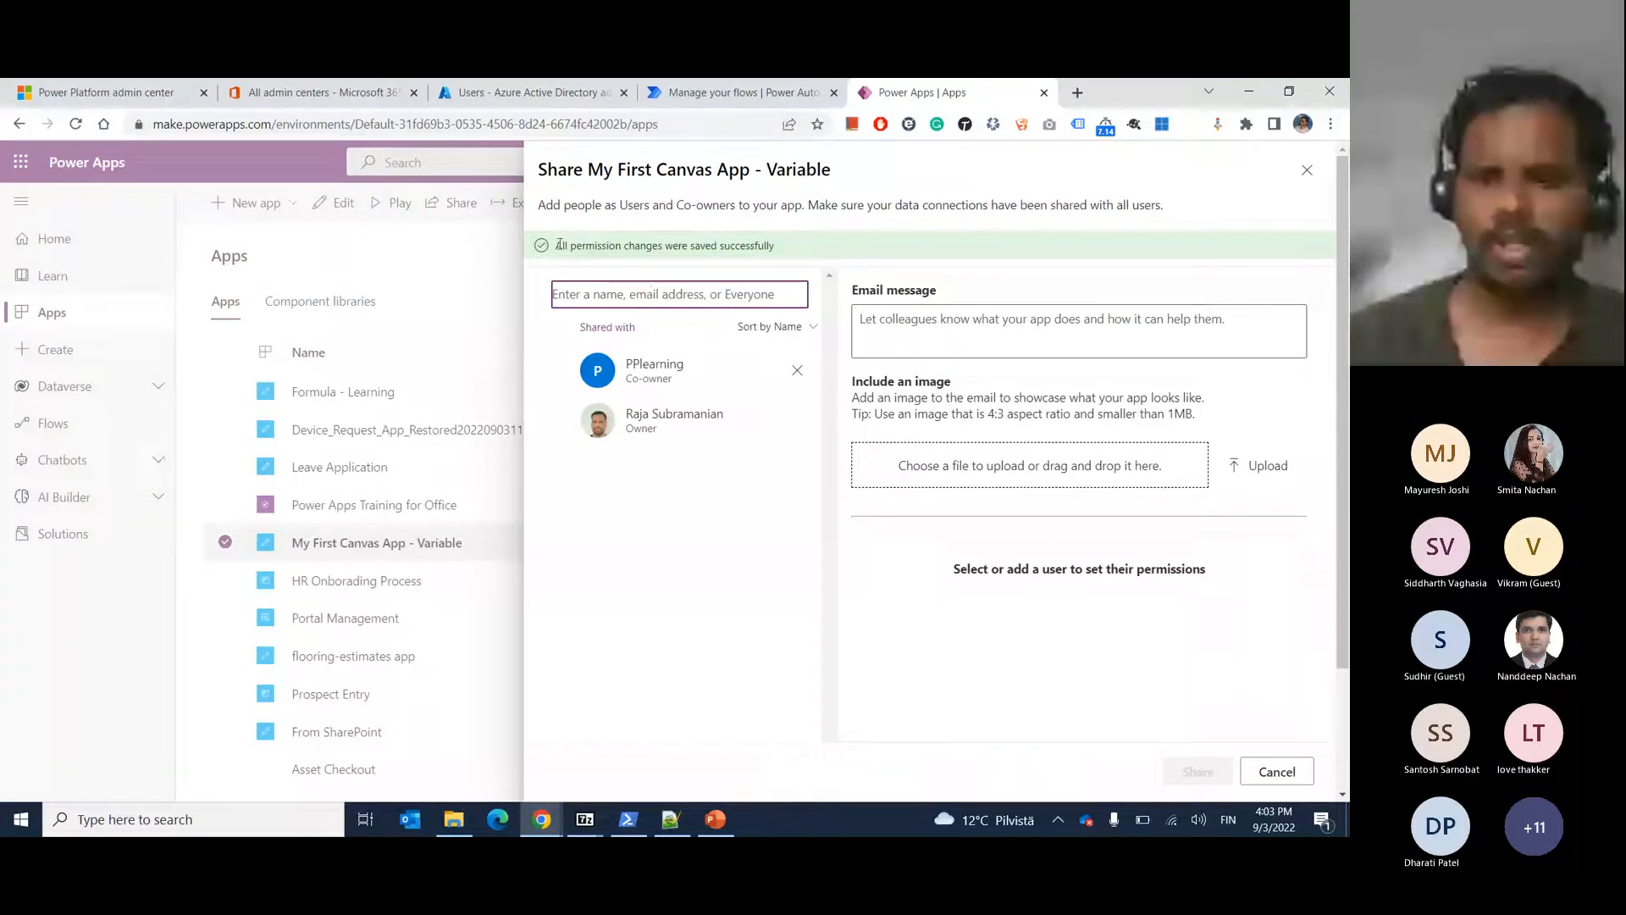
left_click_drag(557, 245, 776, 251)
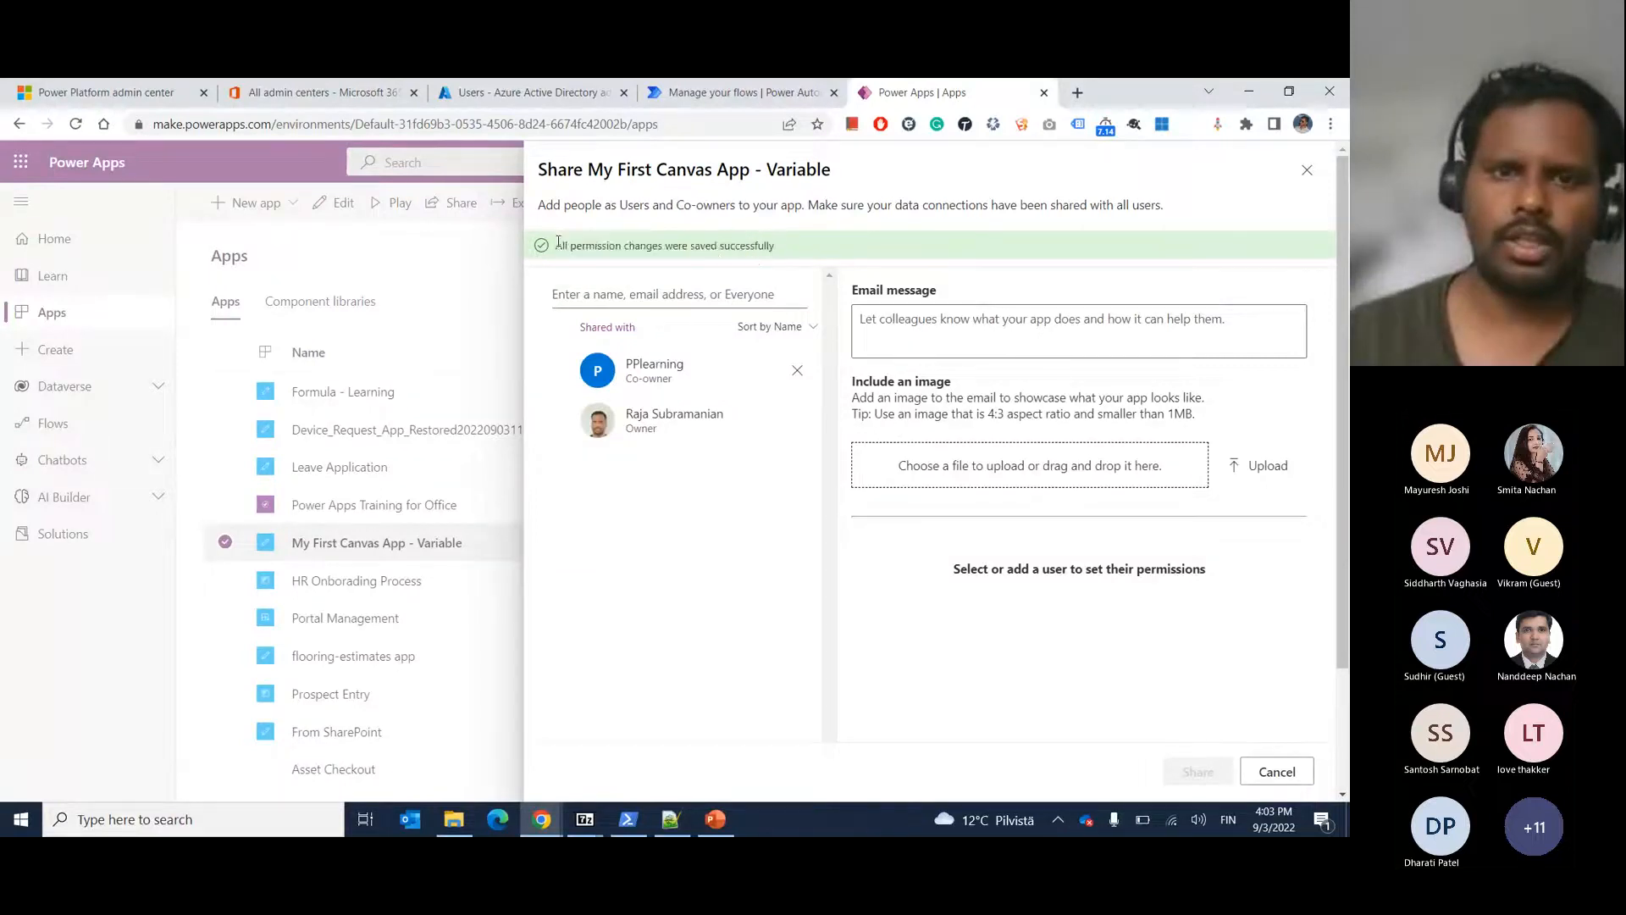
left_click_drag(557, 245, 777, 262)
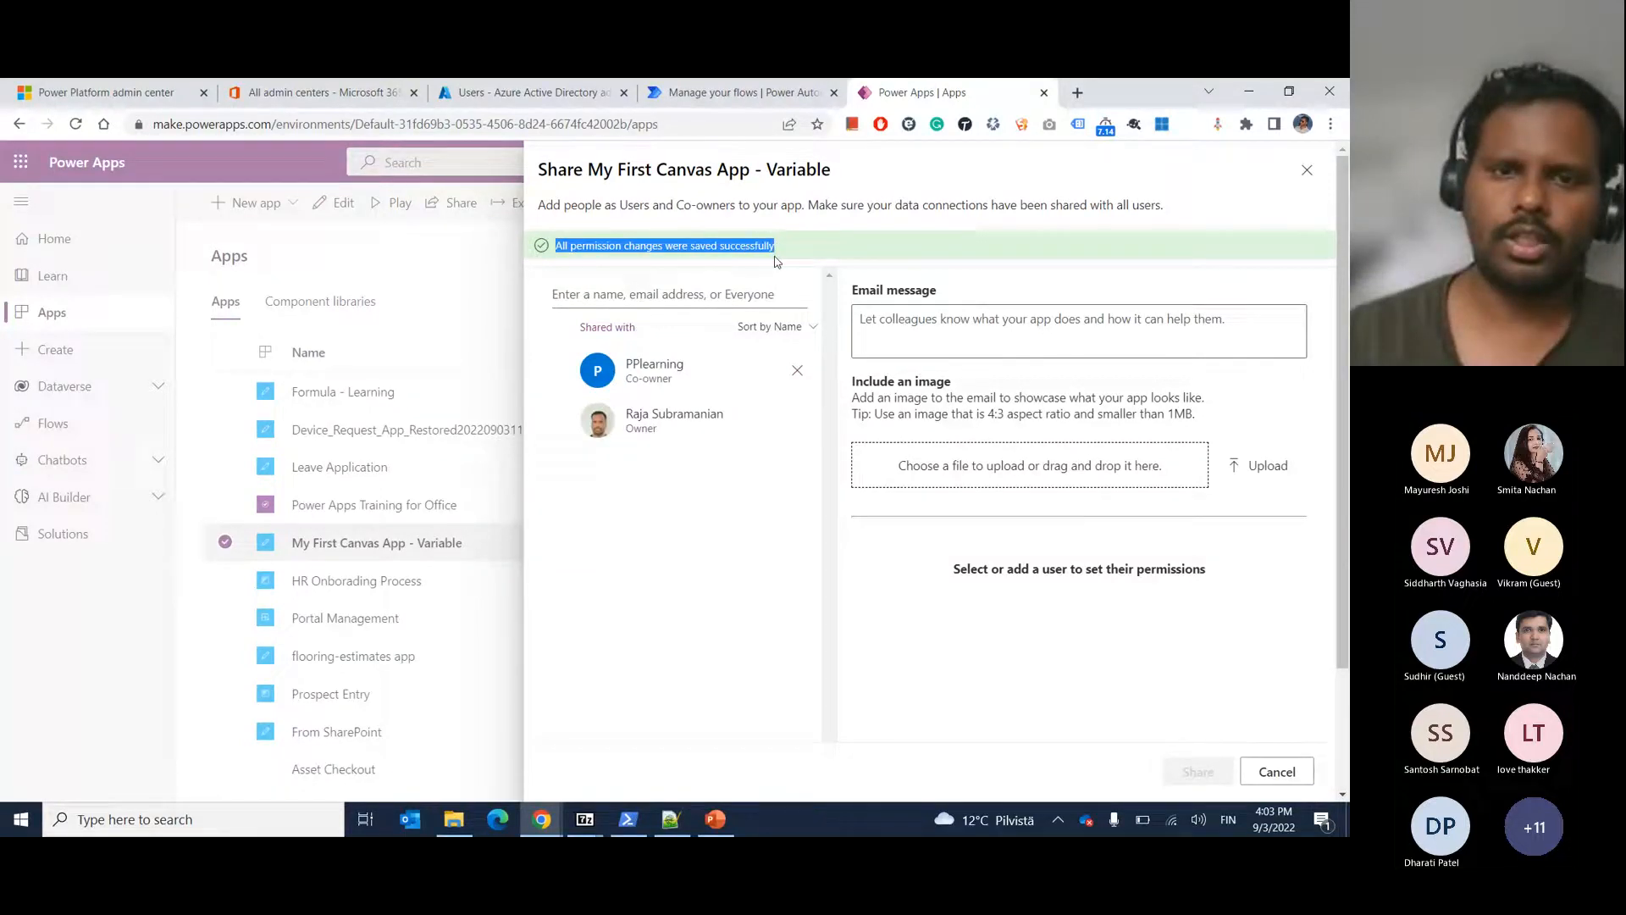
left_click(1277, 771)
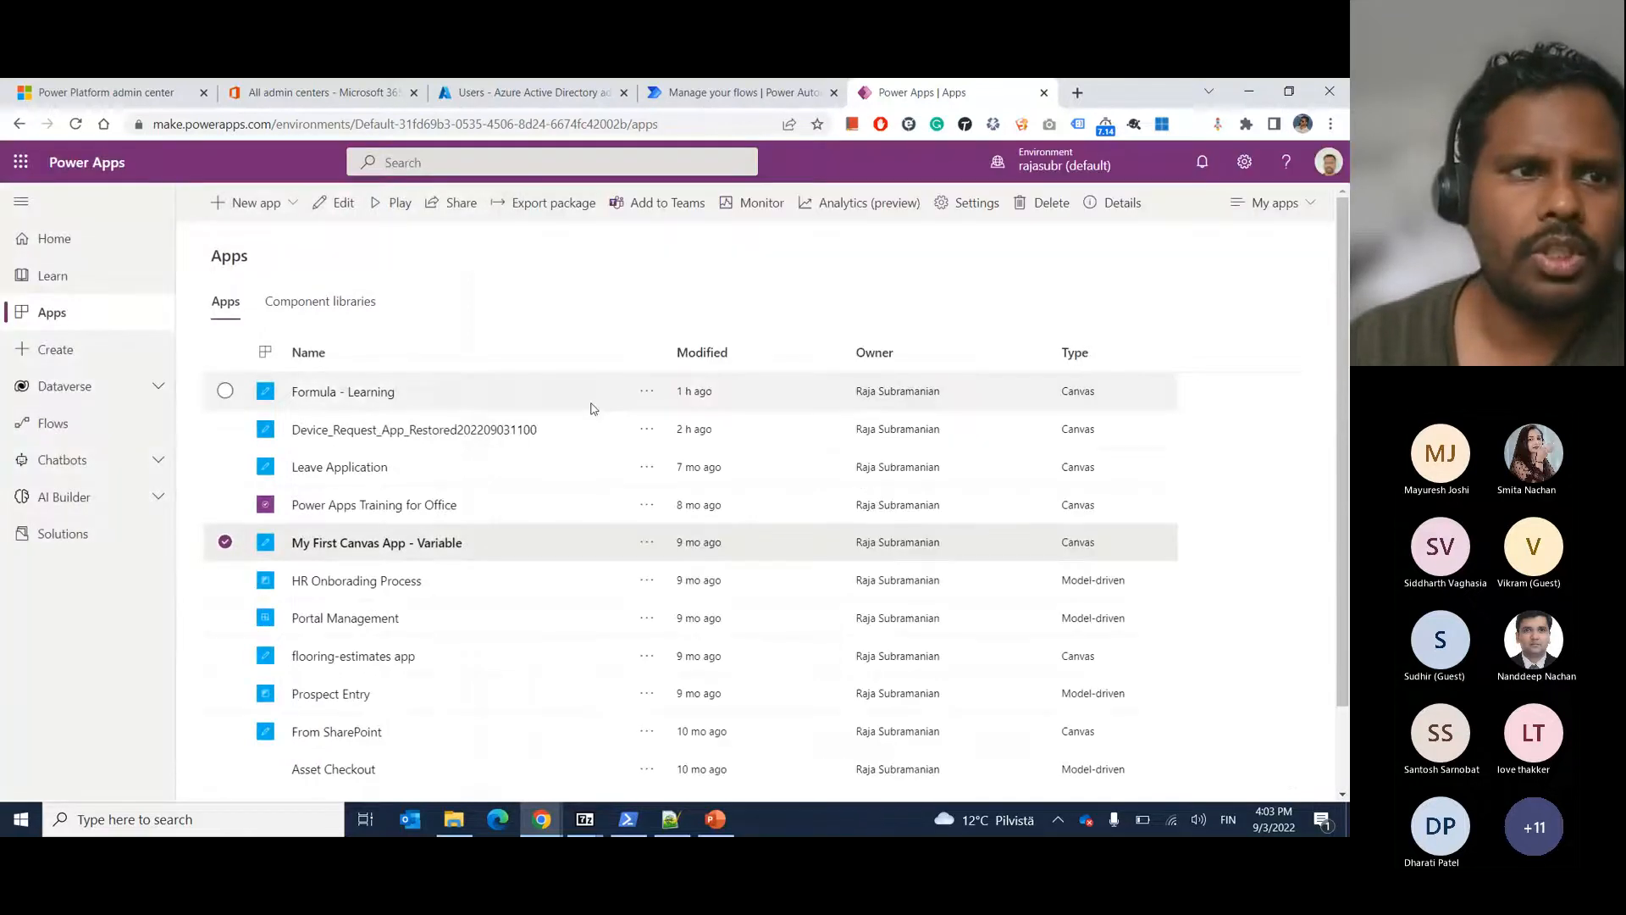
Switch to the Power Platform admin center, review the active data policies for the default environment and return to its managed environment settings.
left_click(53, 91)
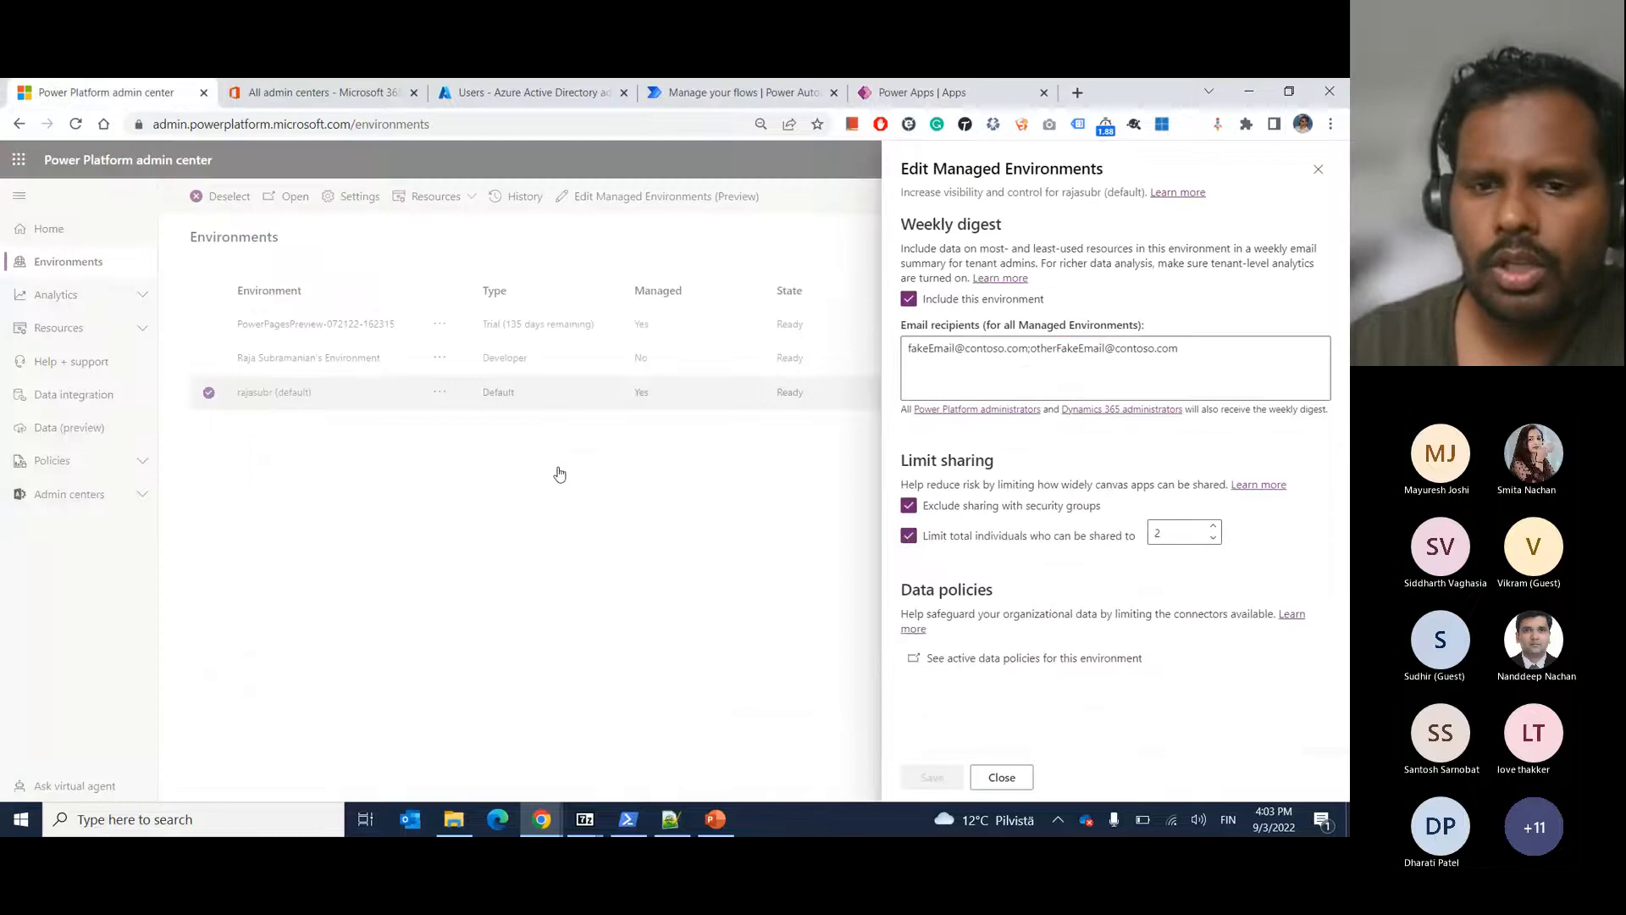
left_click_drag(902, 461, 992, 459)
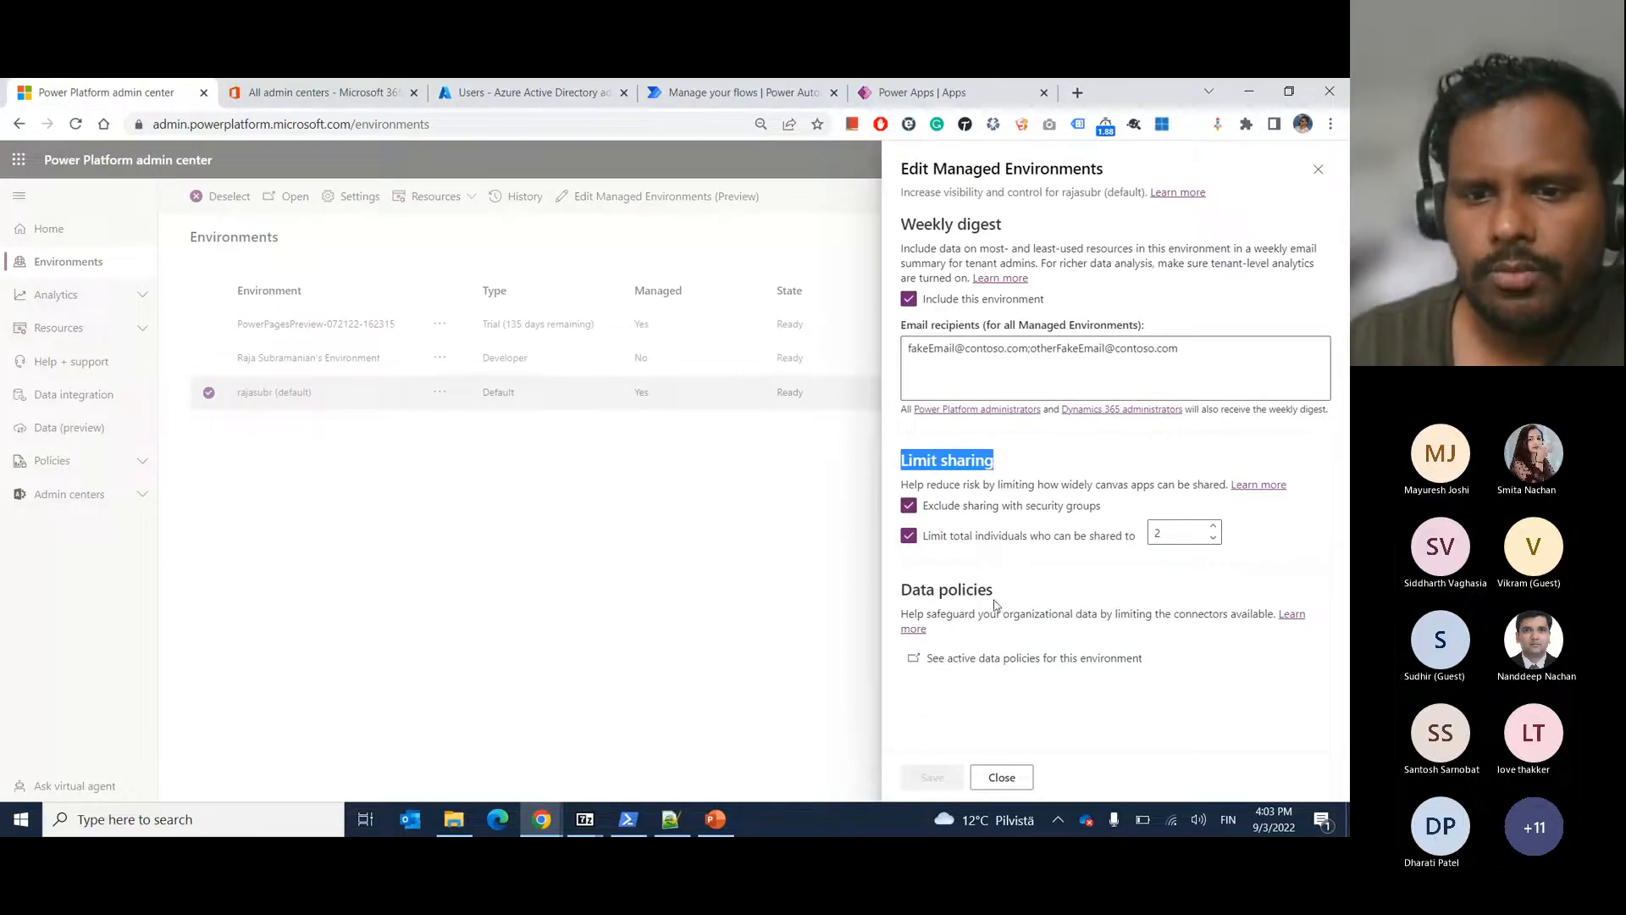
left_click_drag(994, 590, 891, 590)
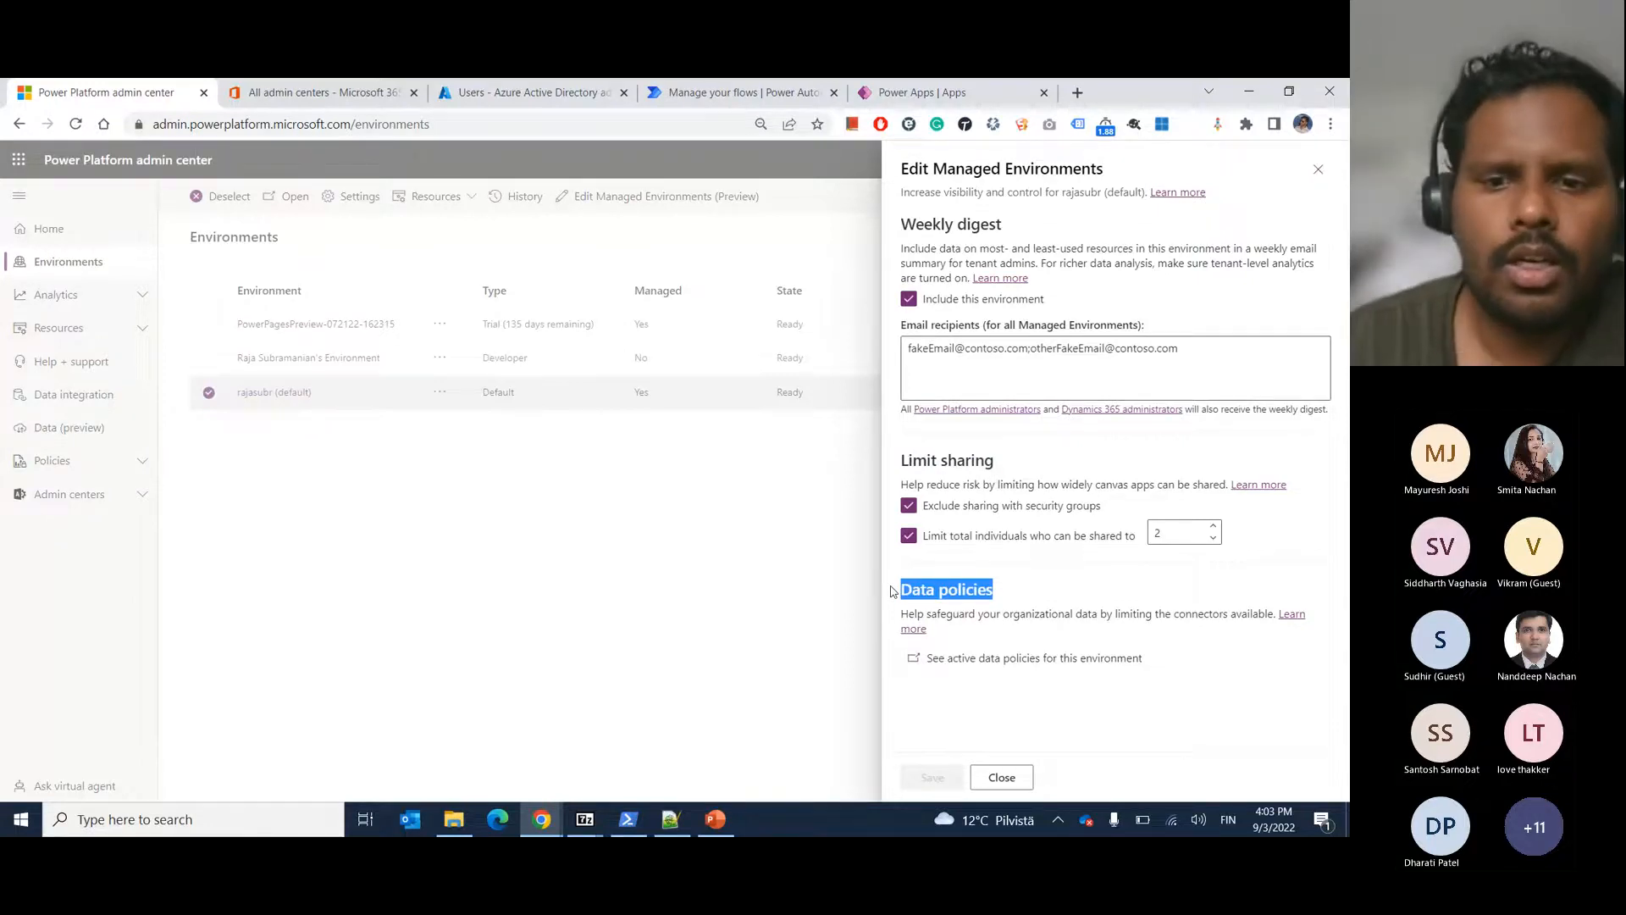
left_click(1040, 597)
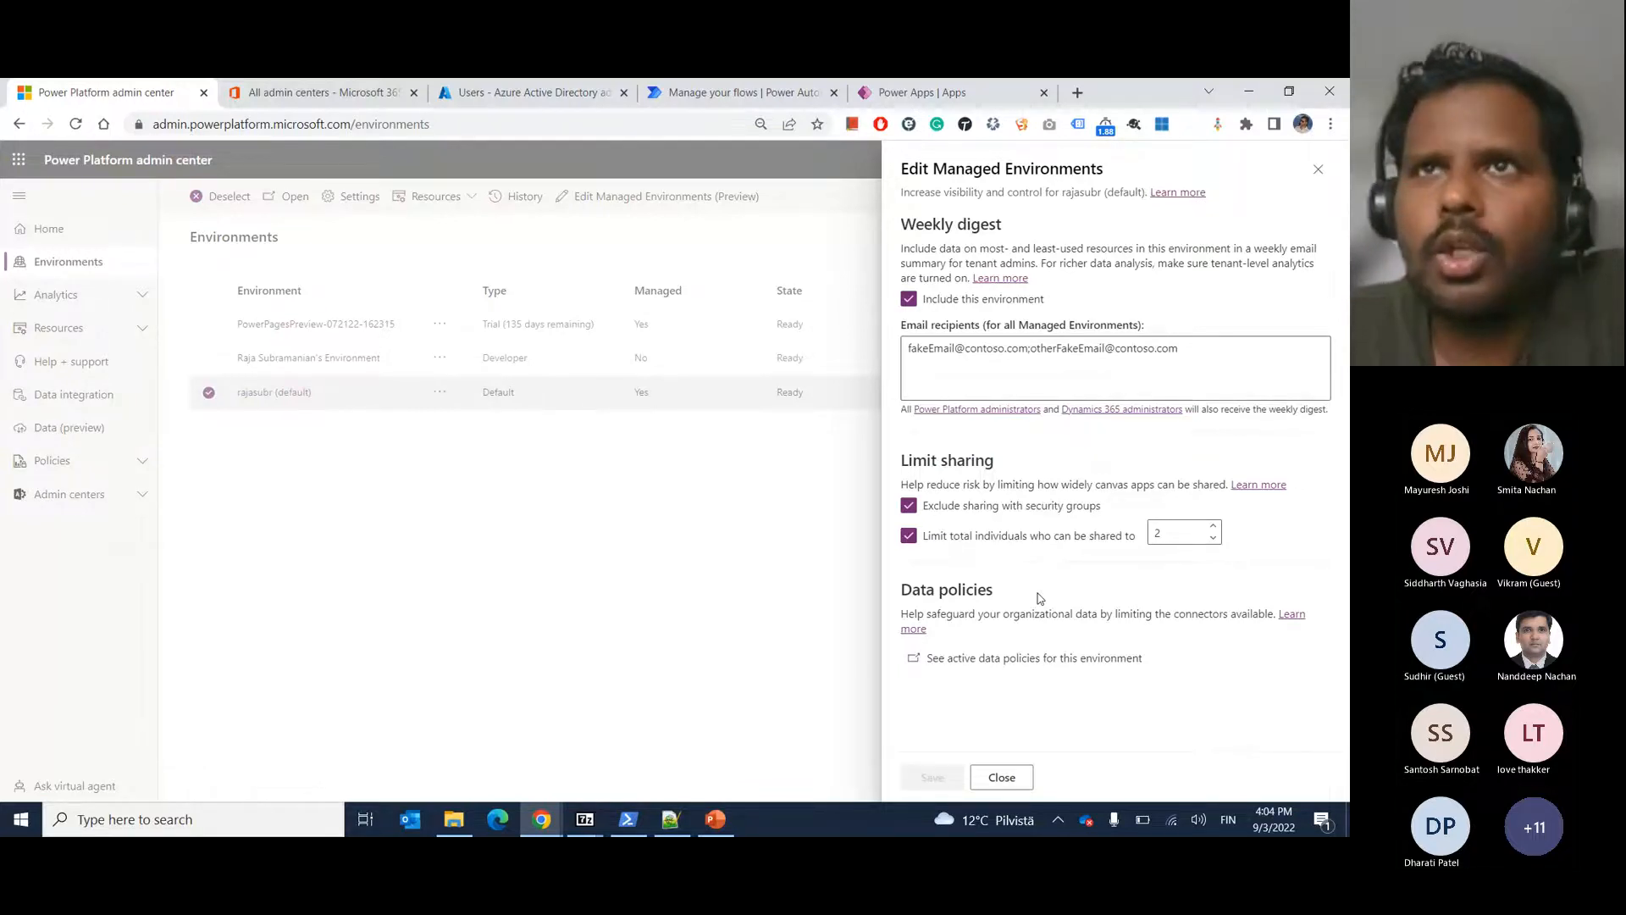
left_click(1044, 666)
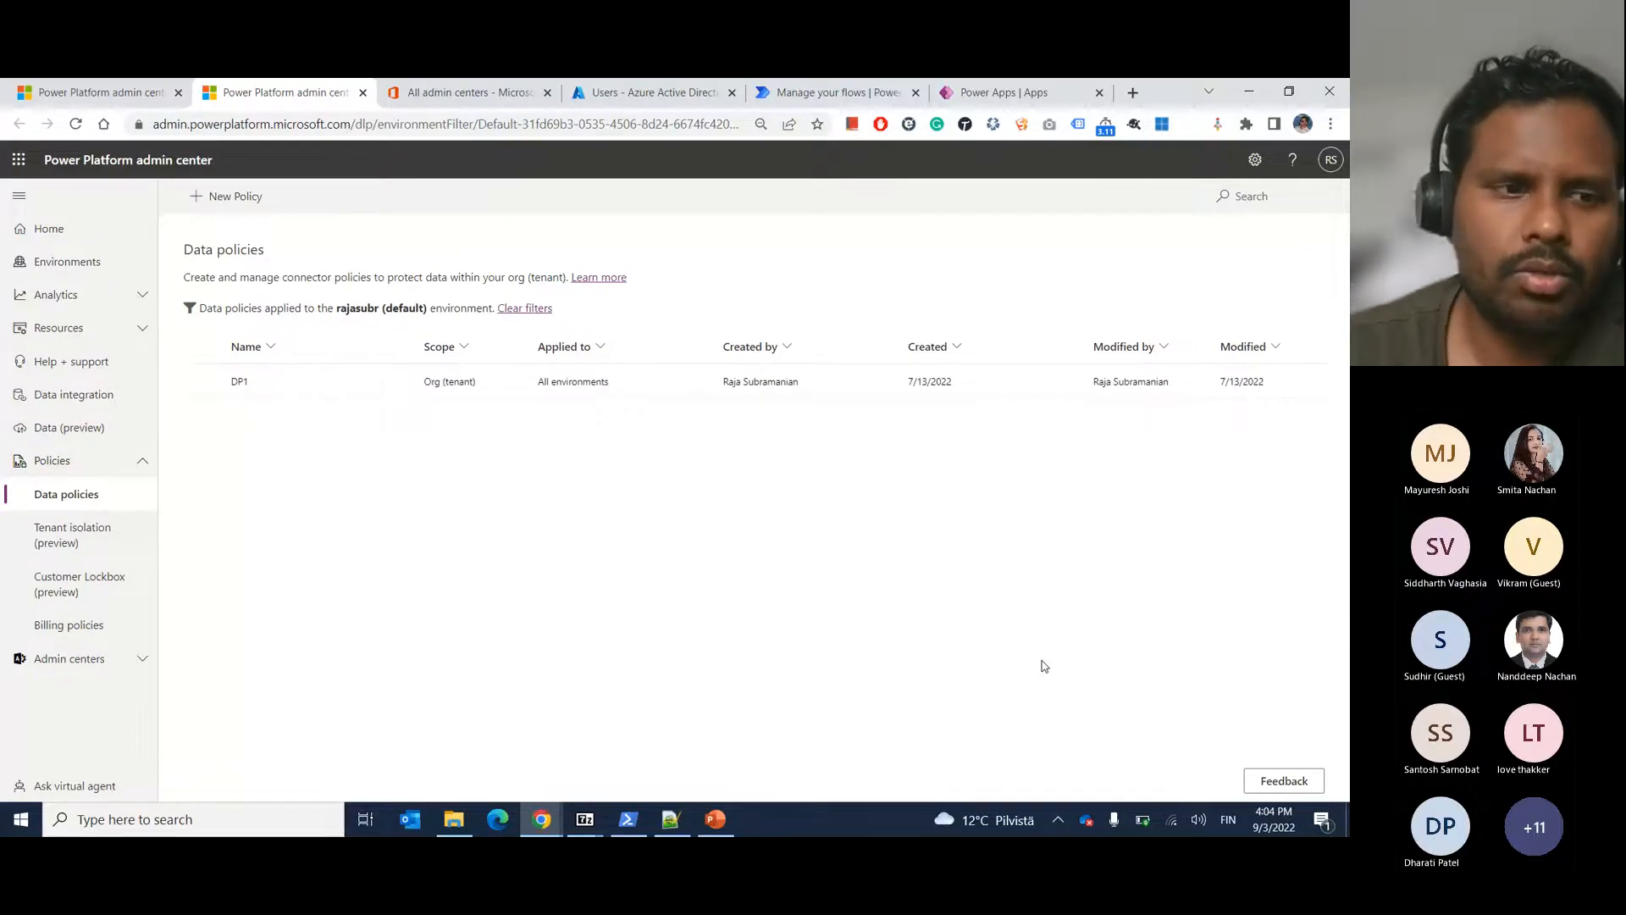
left_click(143, 100)
left_click_drag(993, 591, 906, 590)
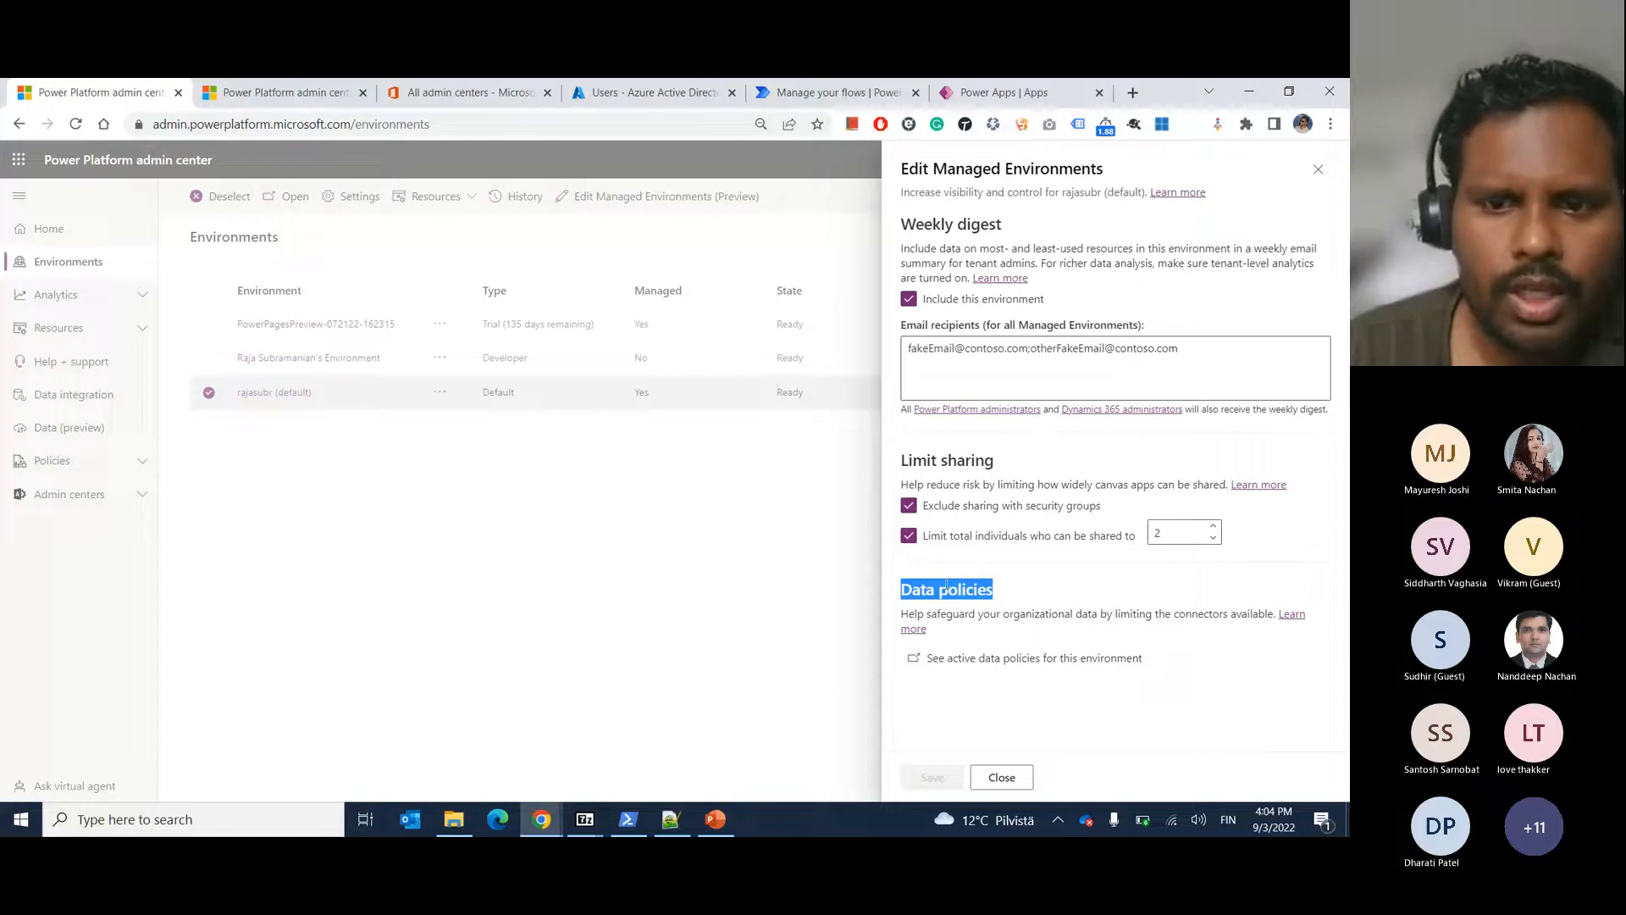
Open the active data policies that apply to the default environment from its managed environment settings.
left_click(955, 660)
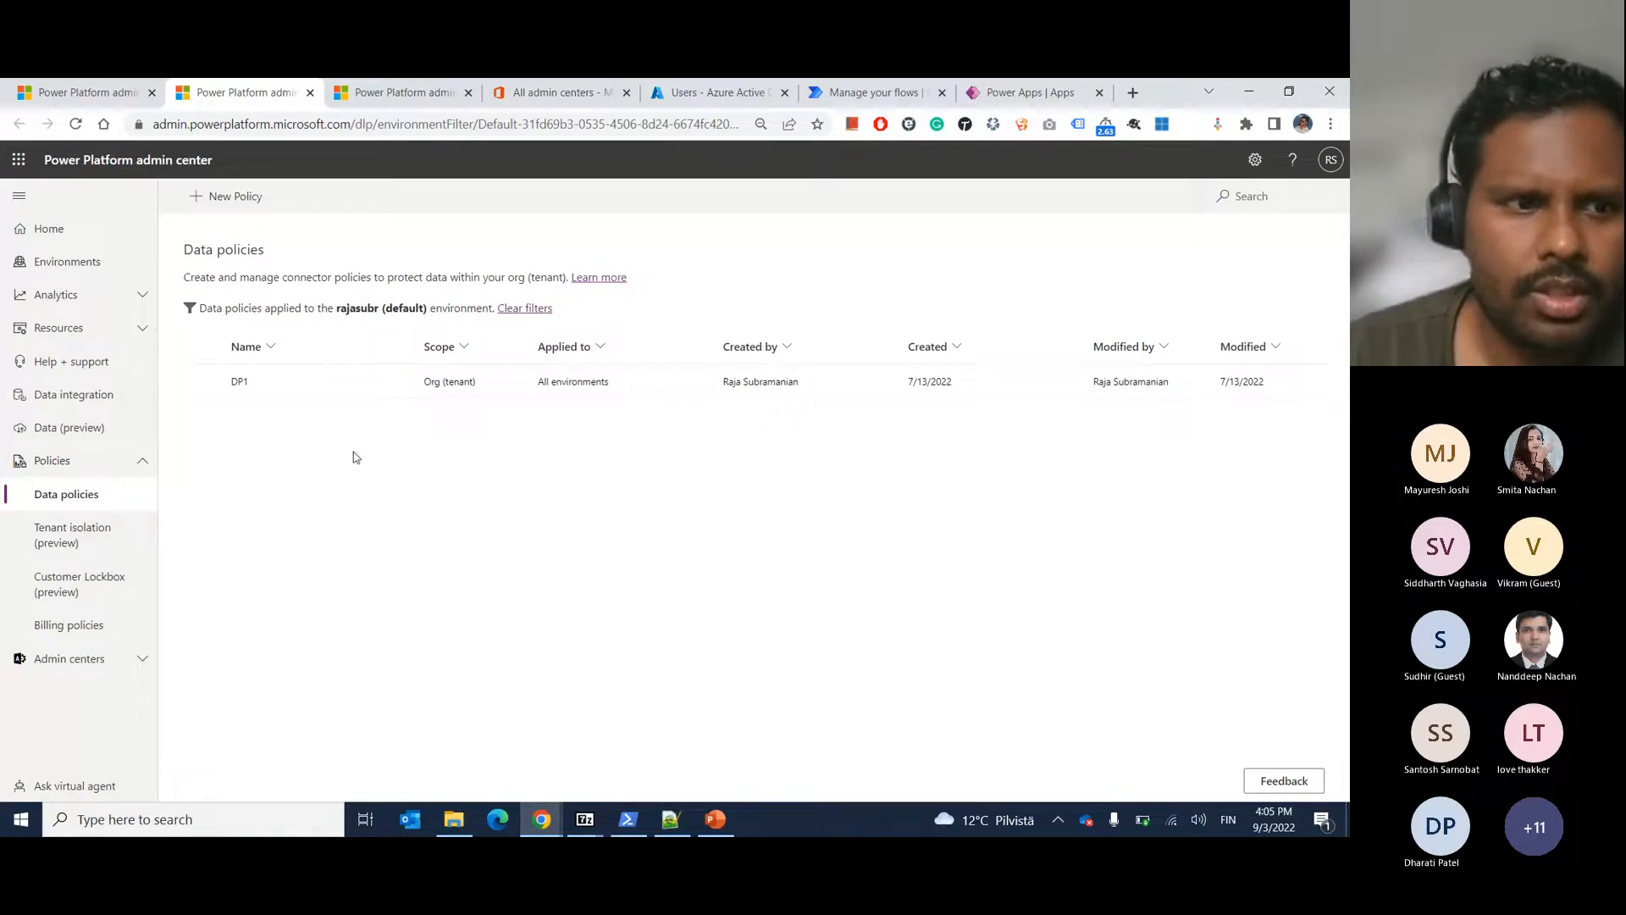
left_click(235, 199)
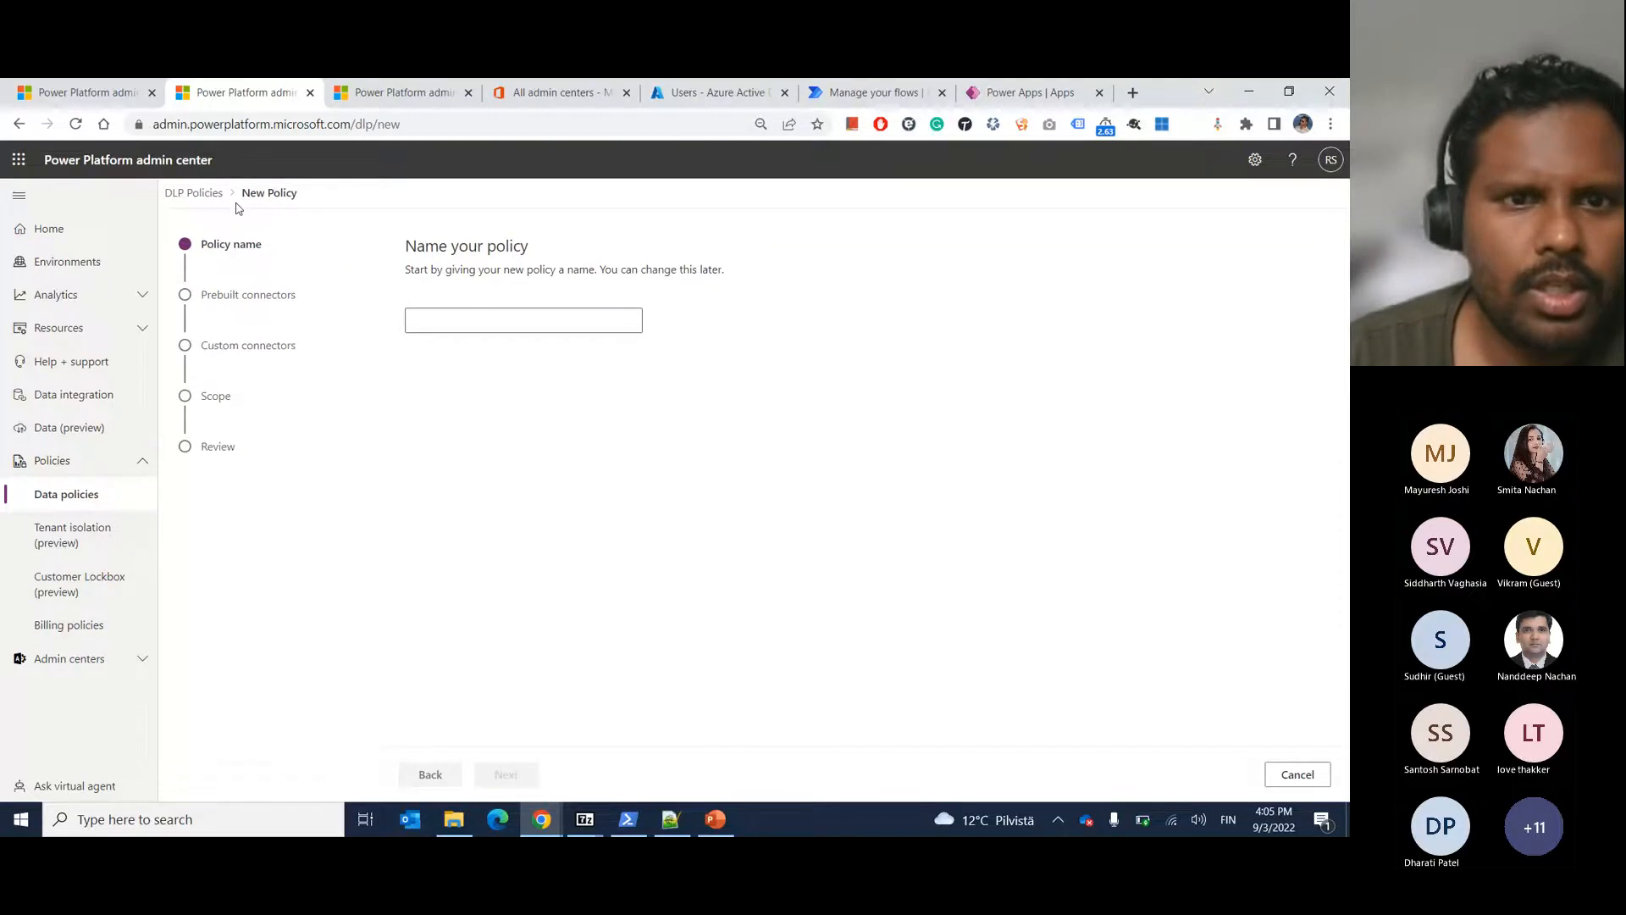
left_click(424, 317)
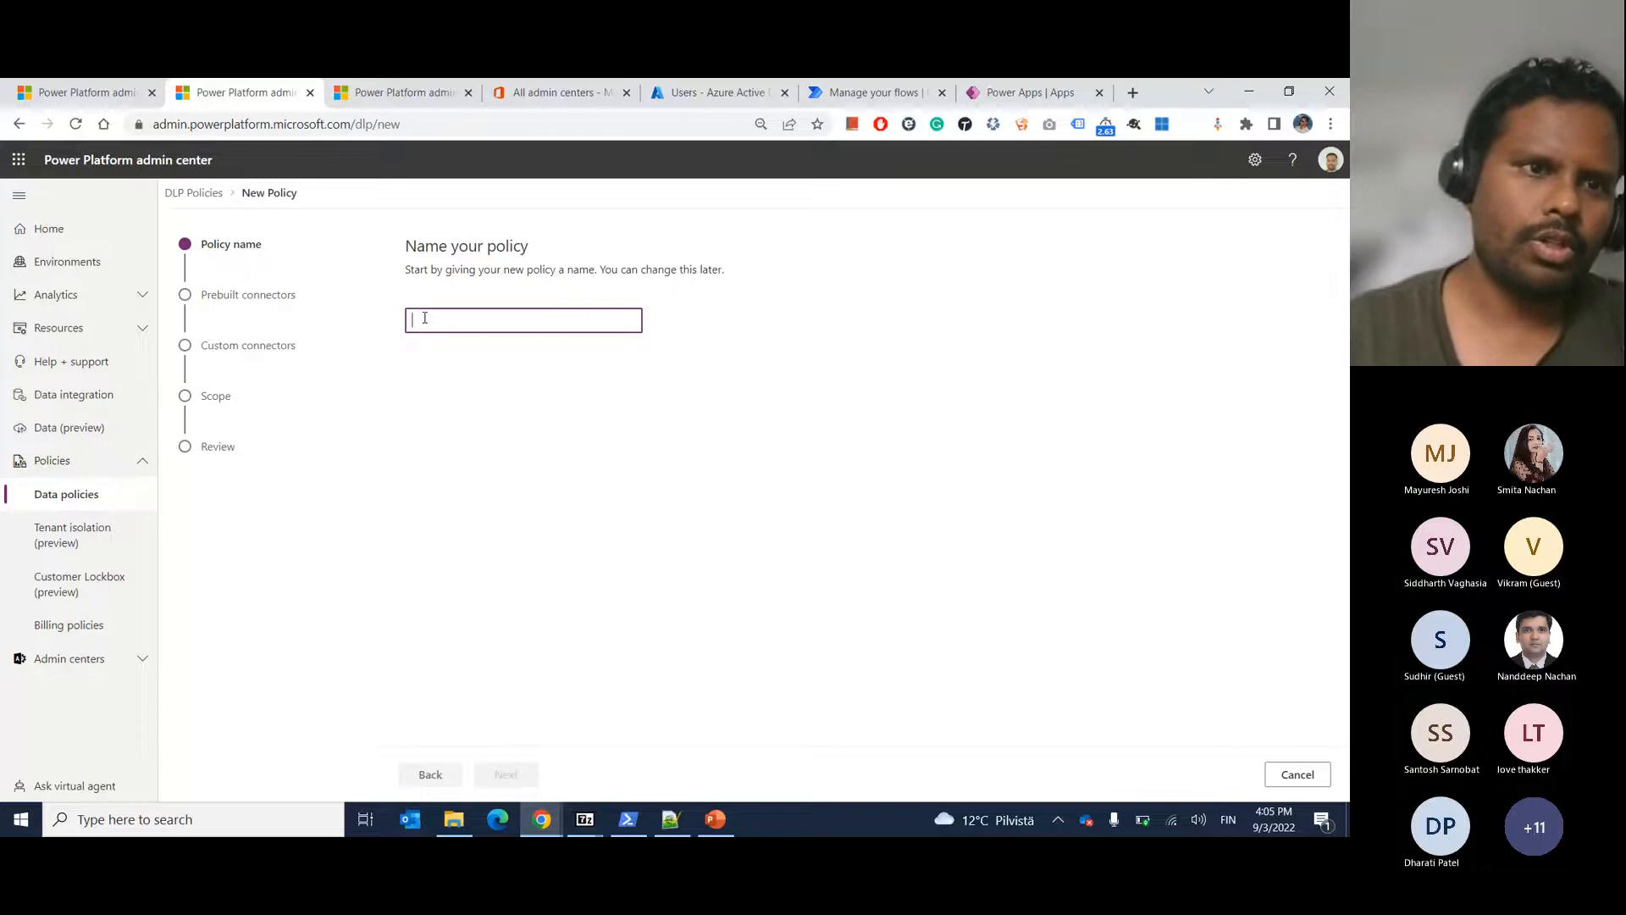
left_click(194, 193)
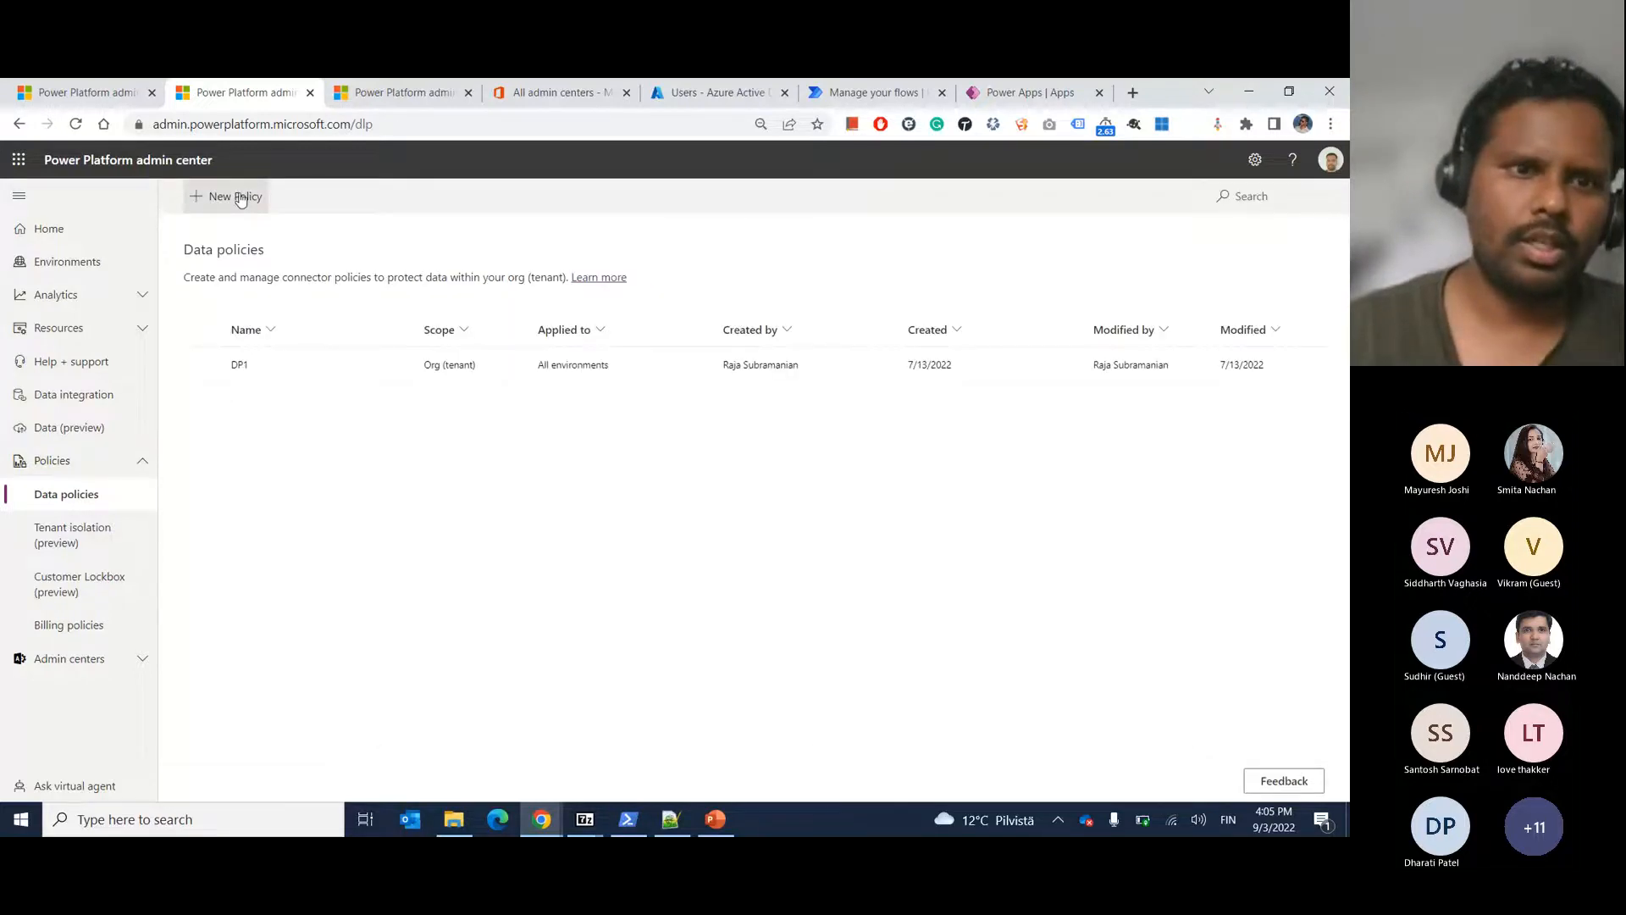
Start a new data policy named DP Demo and continue to its prebuilt connectors.
left_click(240, 197)
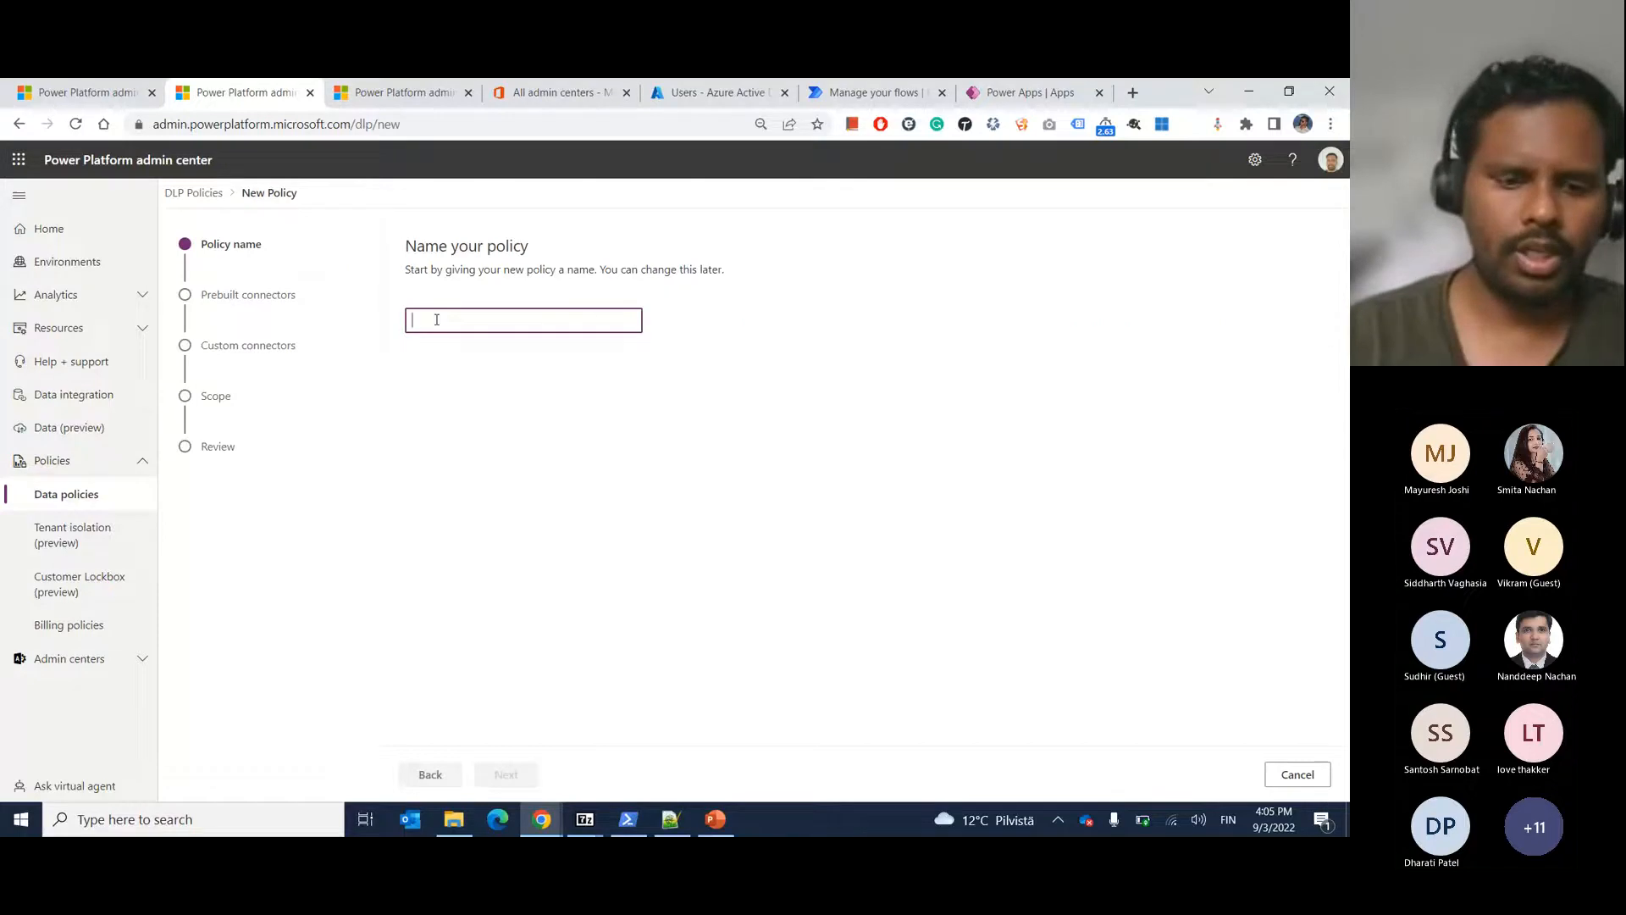
type("DC")
key("BackSpace")
type("P")
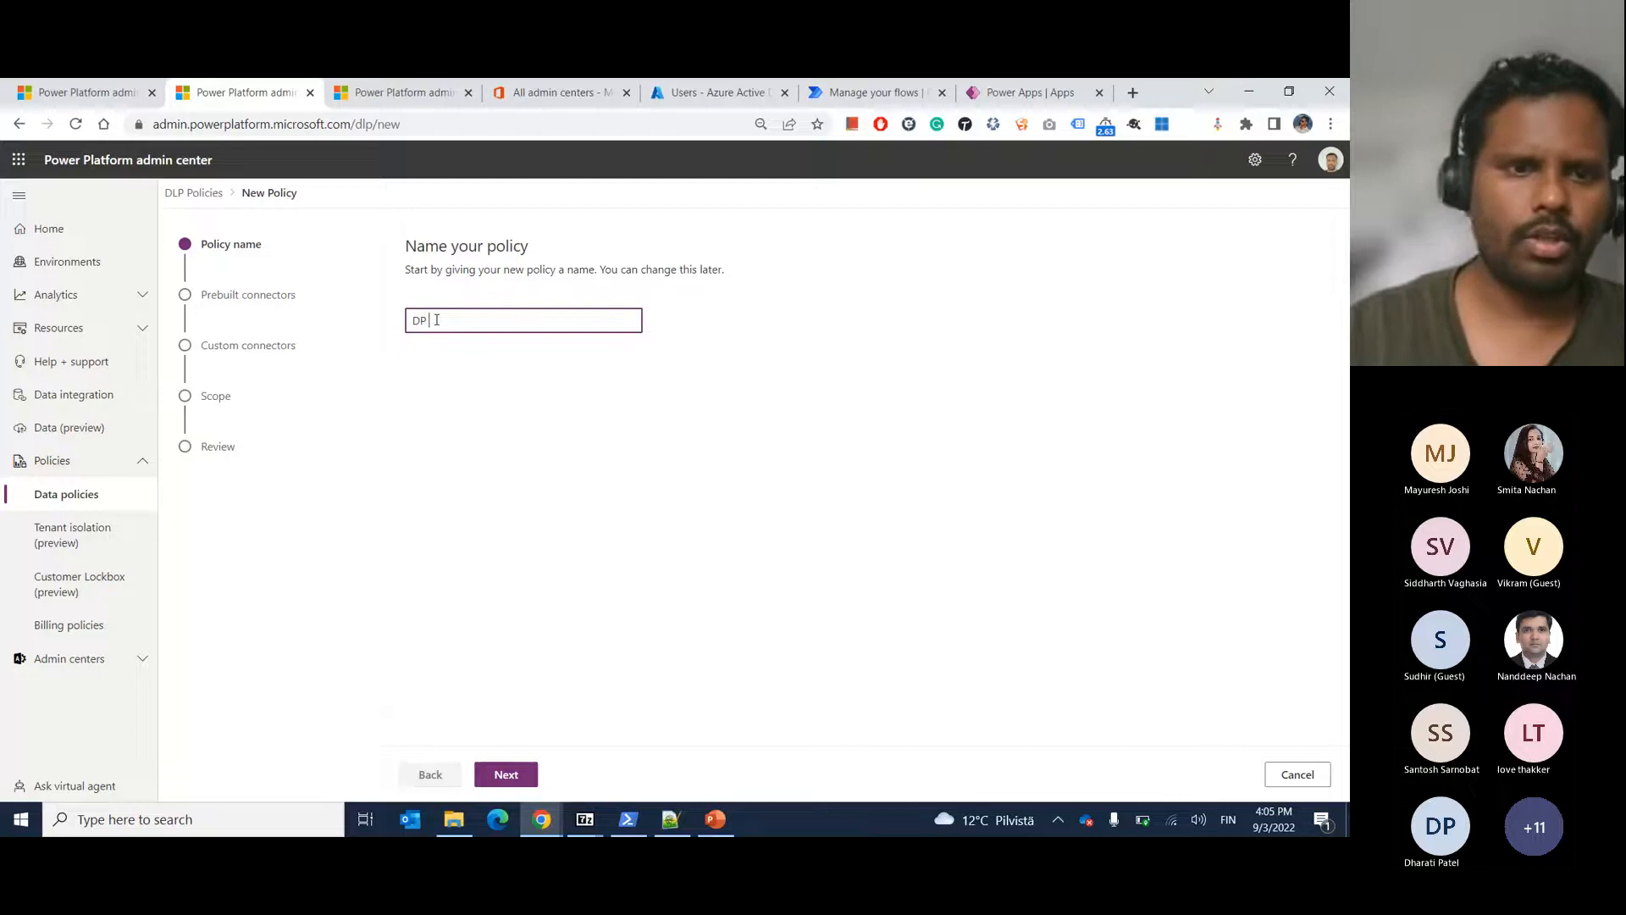
type("Demo")
left_click(501, 775)
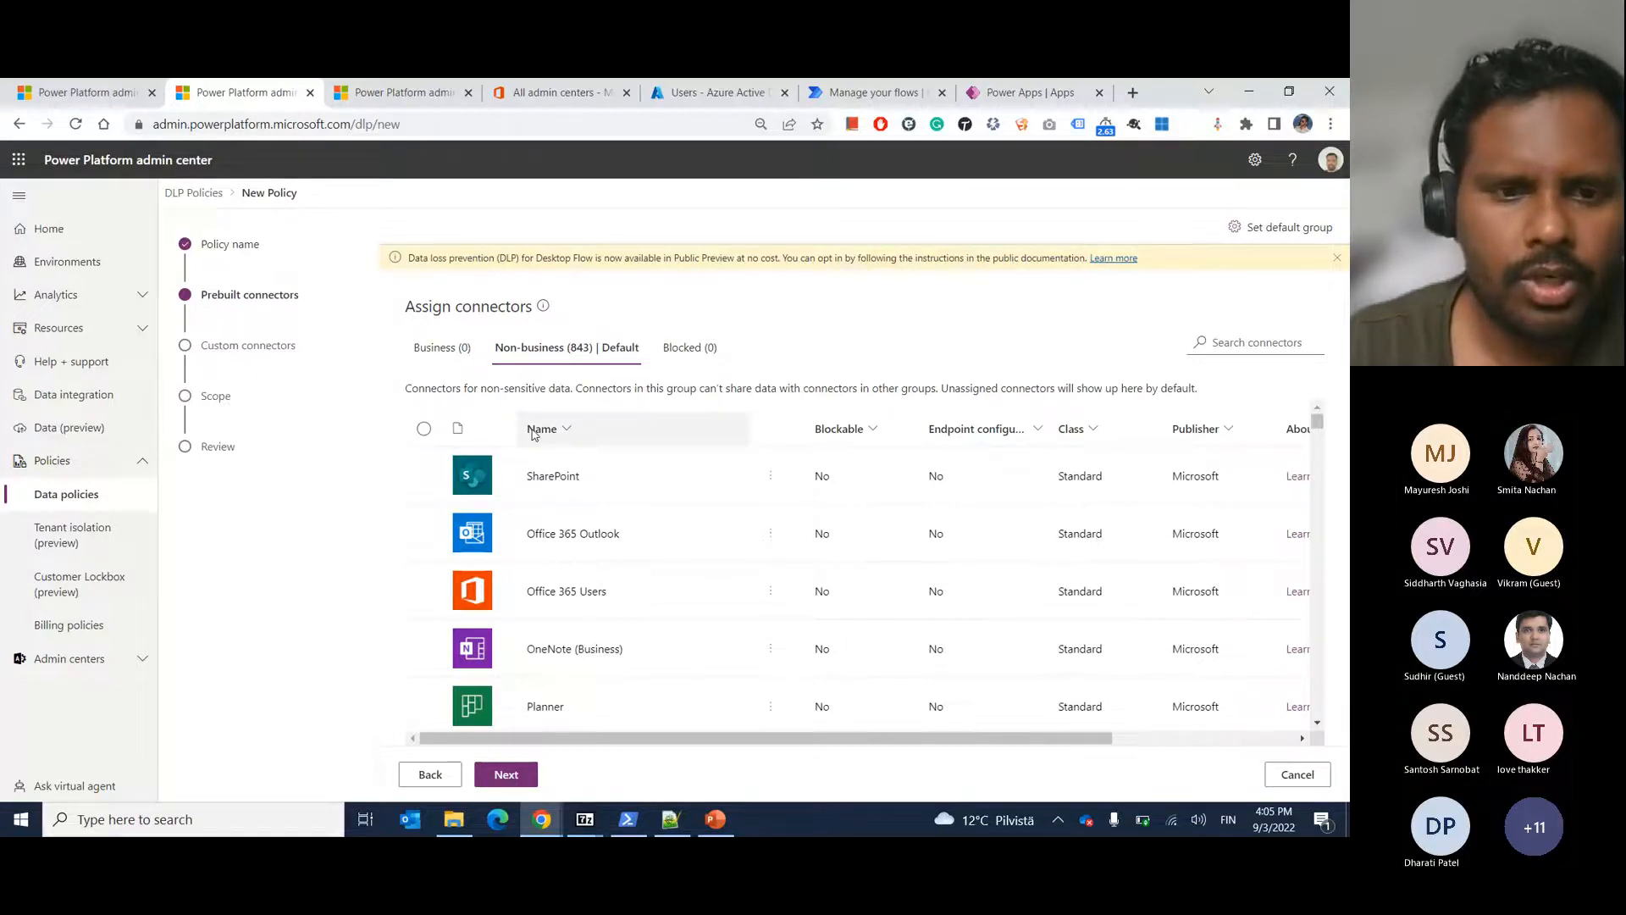
Block the 10to8 Appointment Scheduling and 365 Training connectors and check the blocked connector group.
scroll(663, 526, "down", 5)
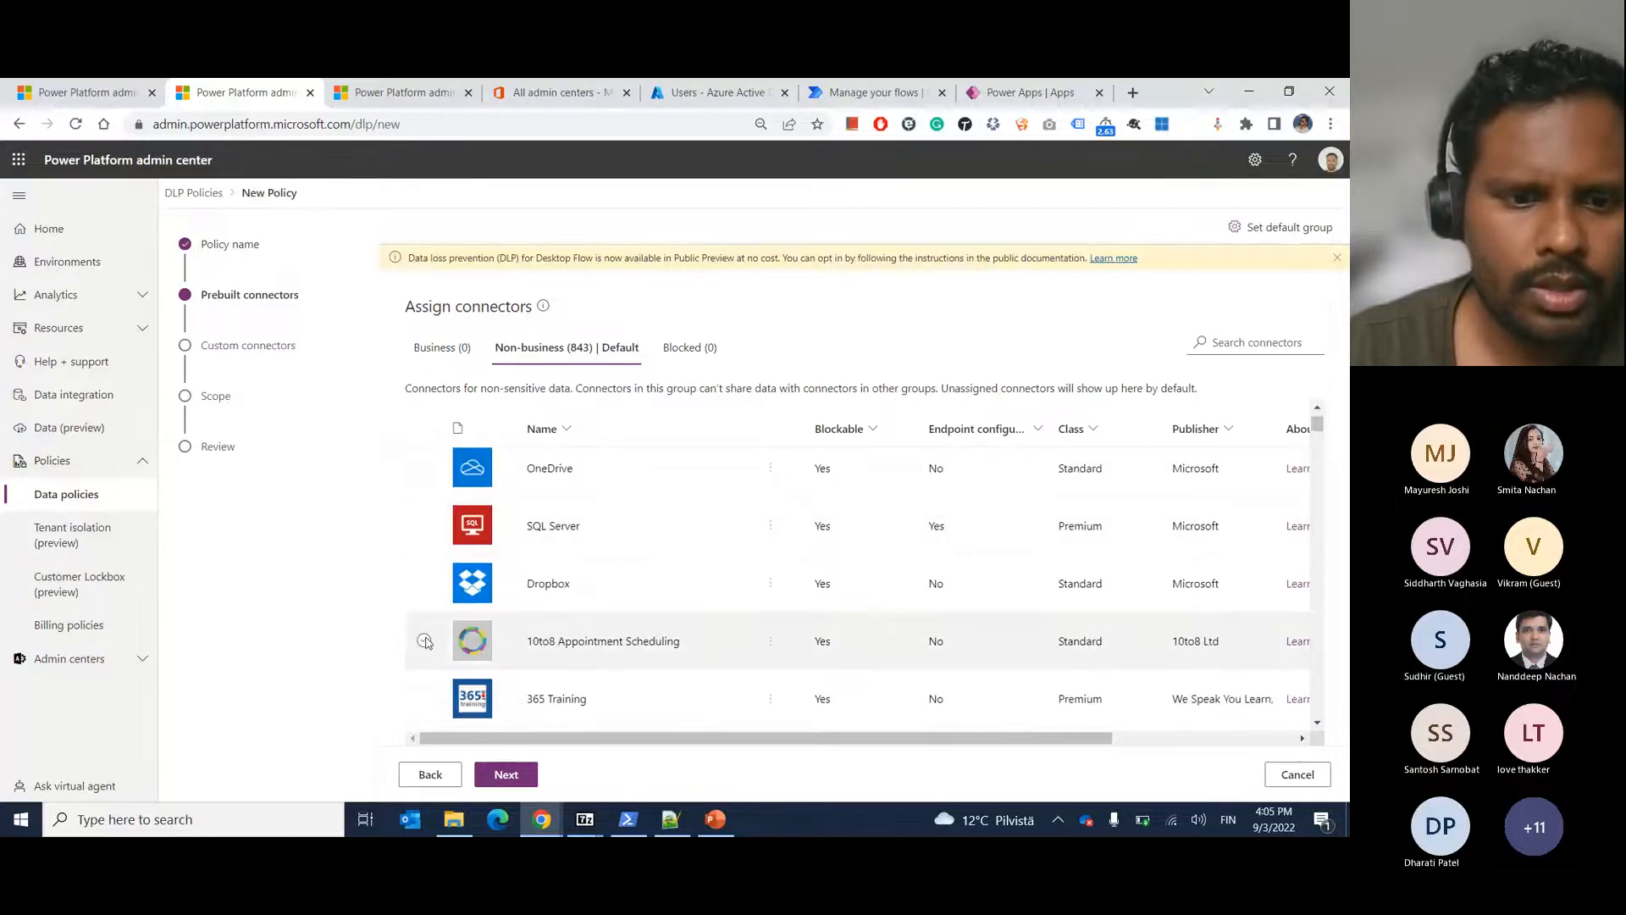
left_click(424, 642)
left_click(424, 699)
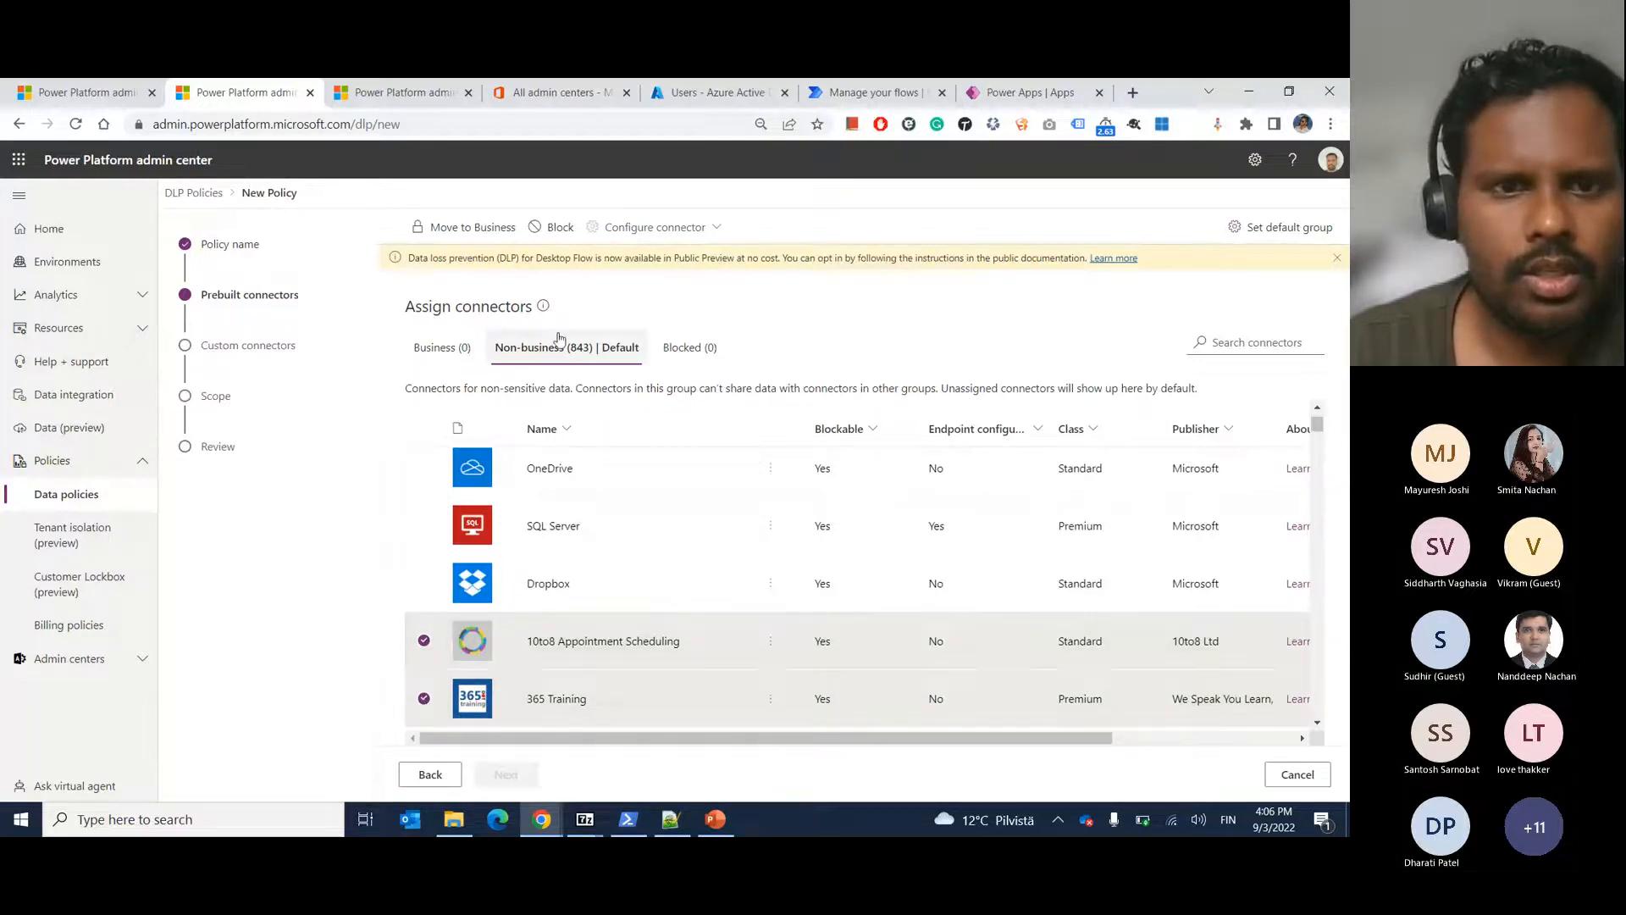
left_click(561, 226)
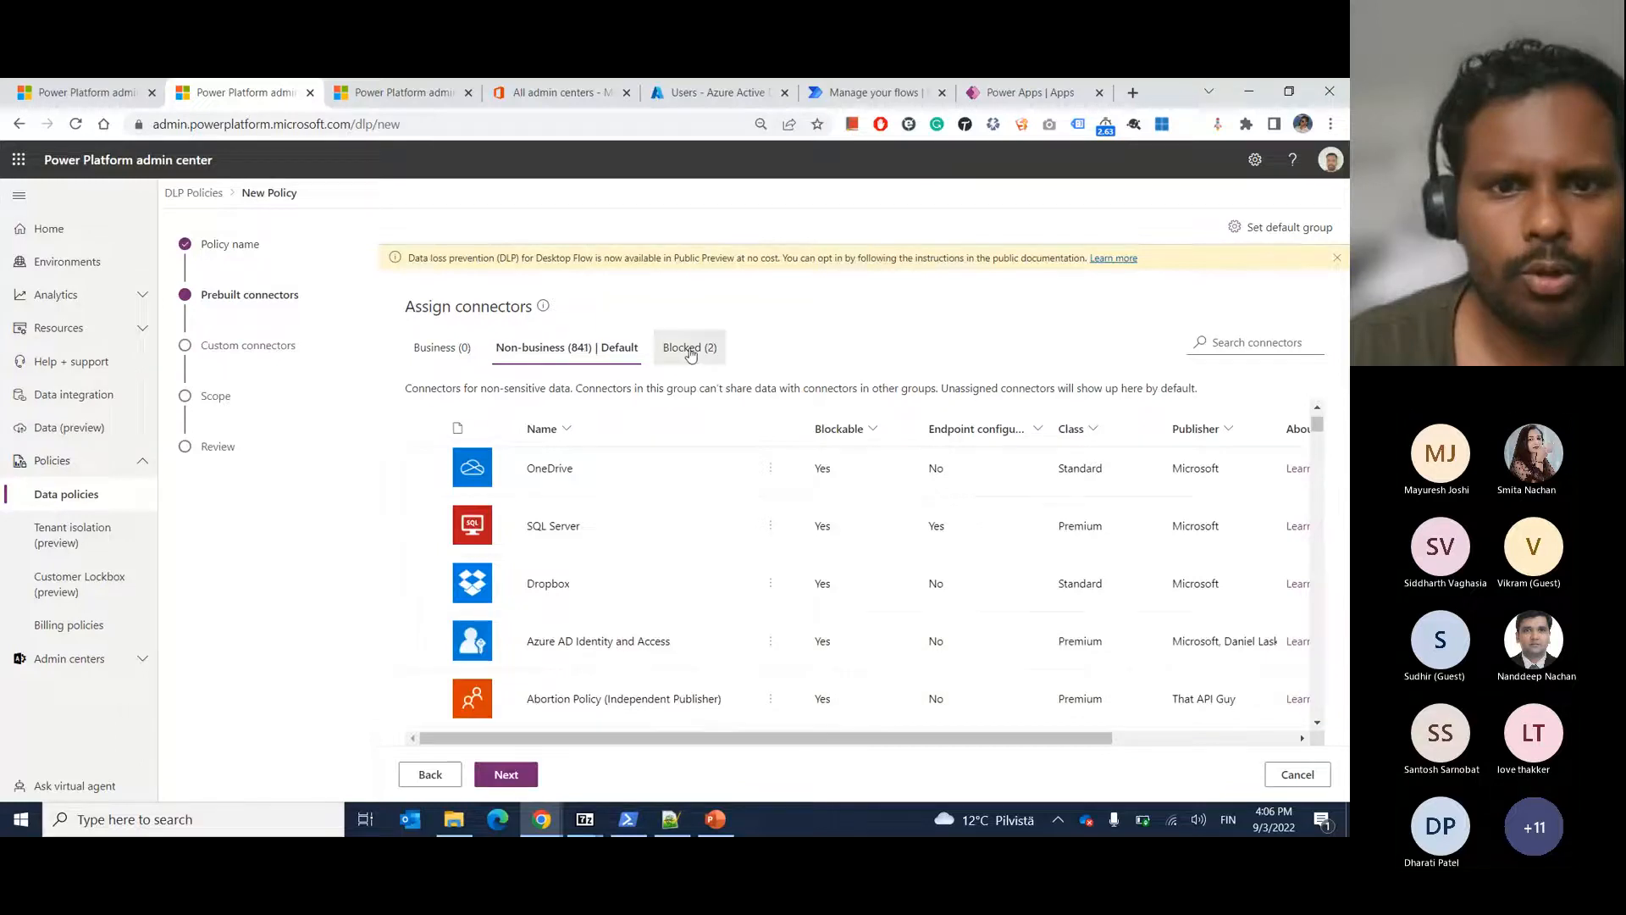
left_click(690, 351)
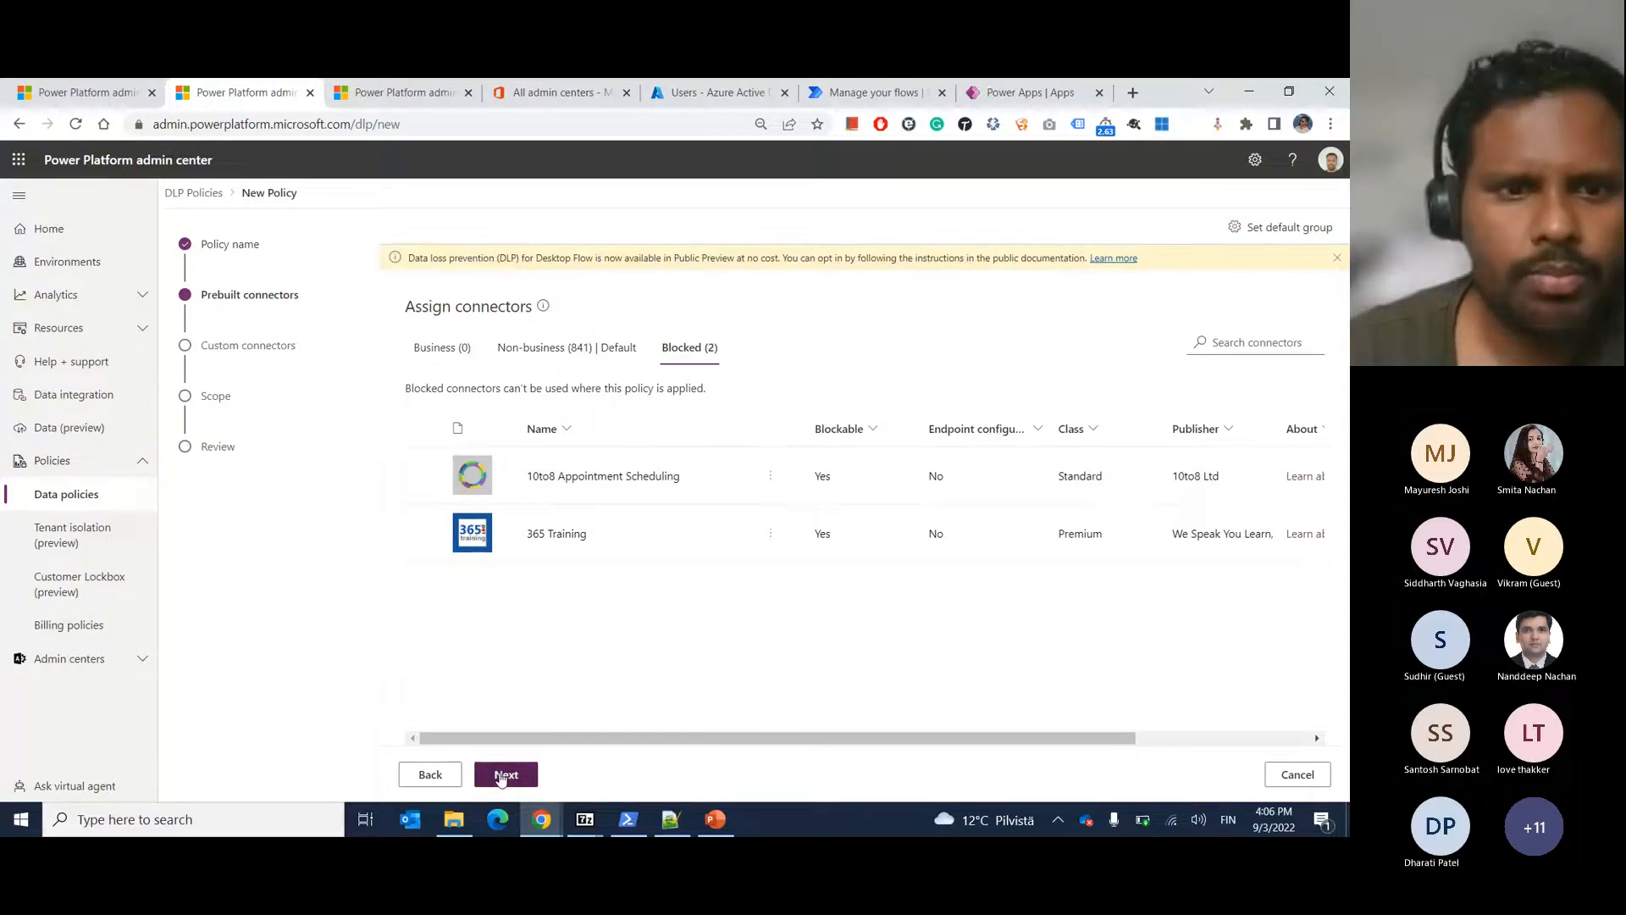
Keep the default custom connector patterns, scope the policy to all environments and create it.
left_click(502, 775)
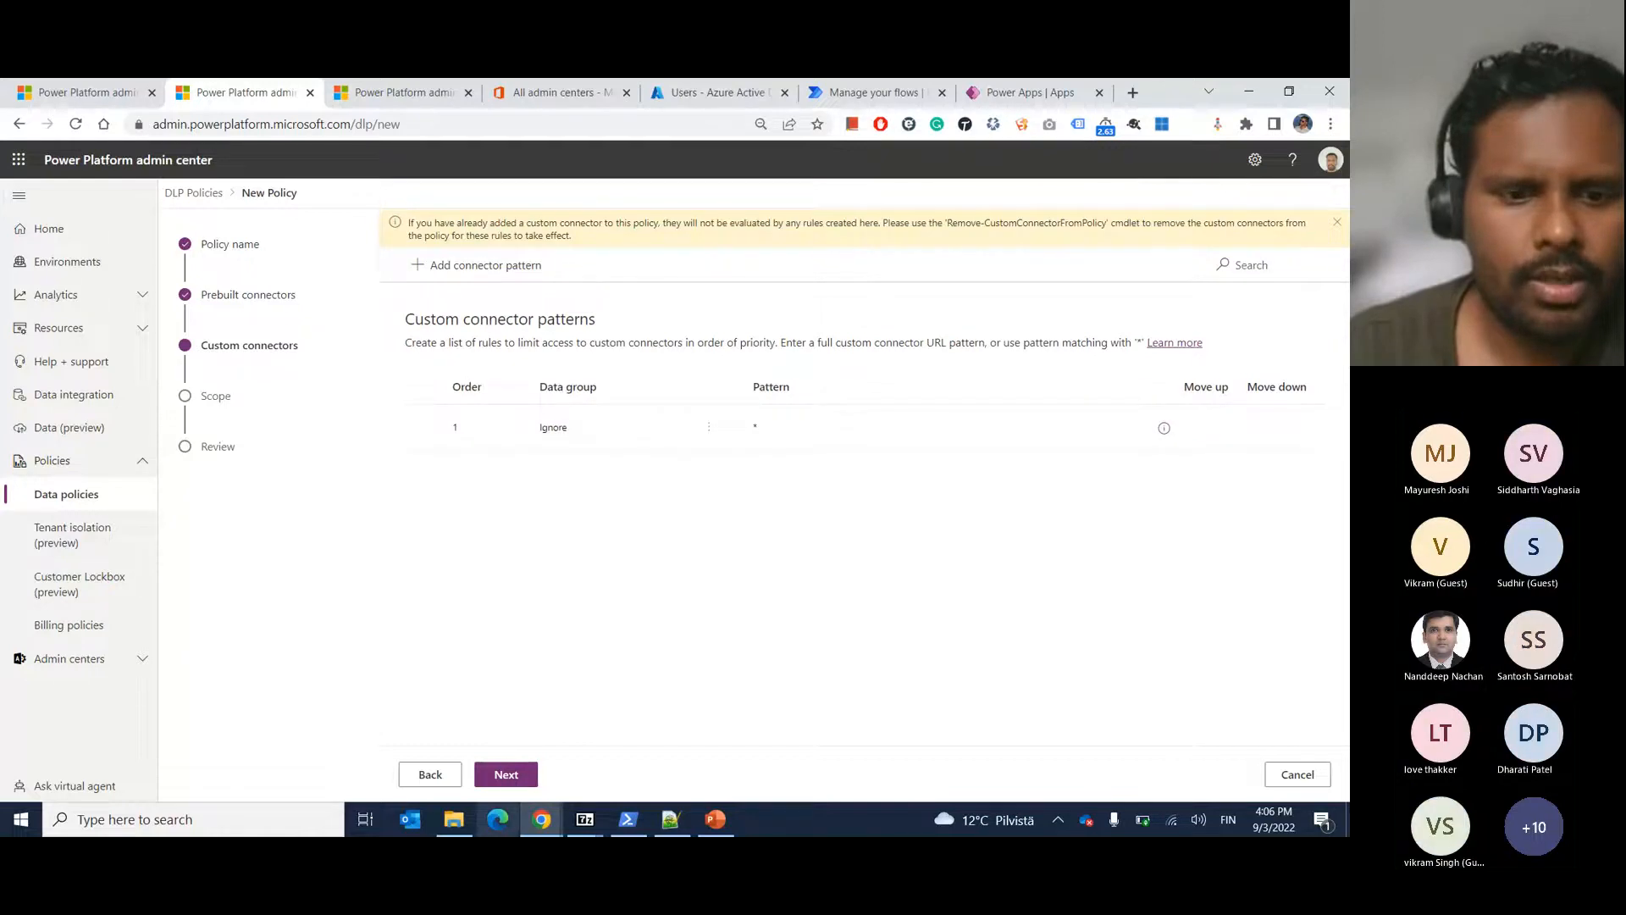
left_click(507, 774)
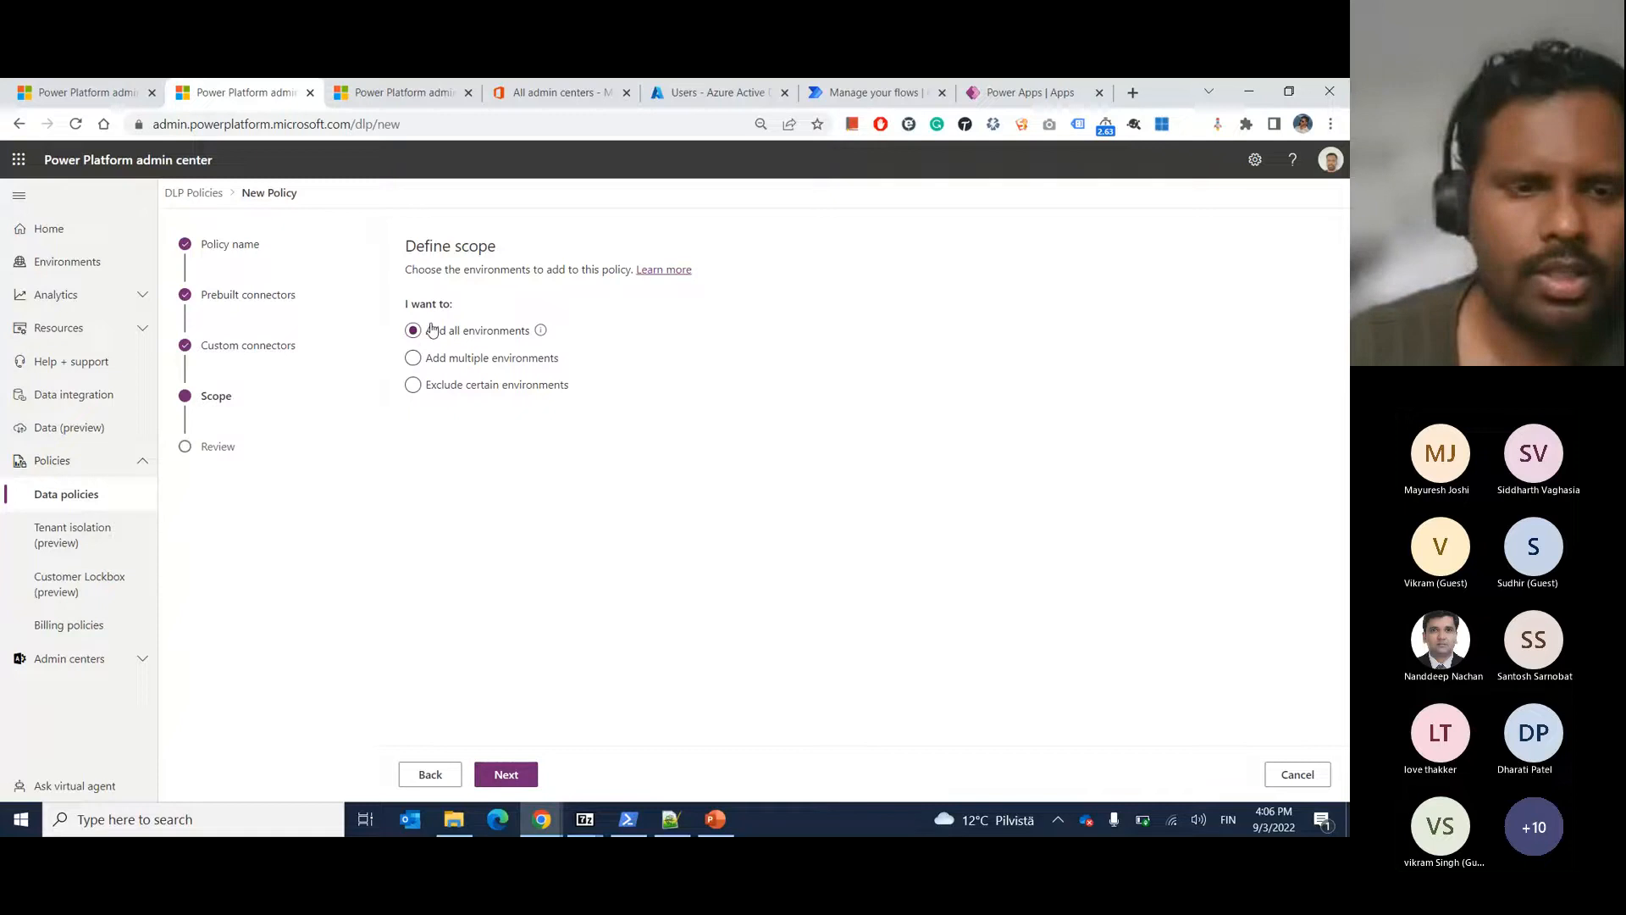
left_click(445, 388)
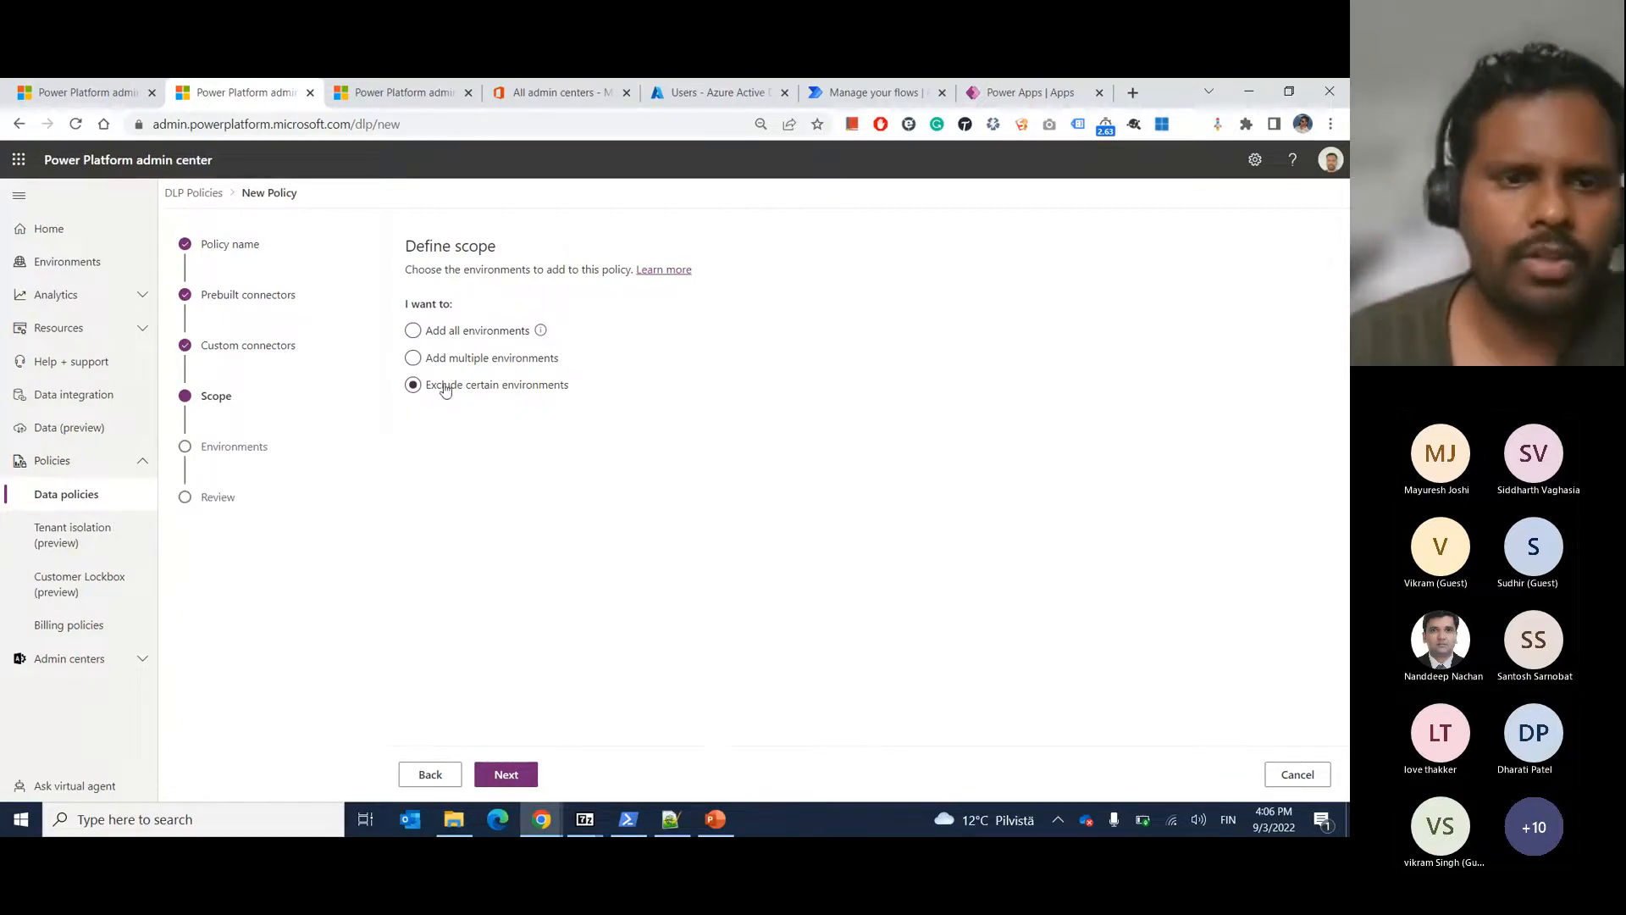
left_click(457, 333)
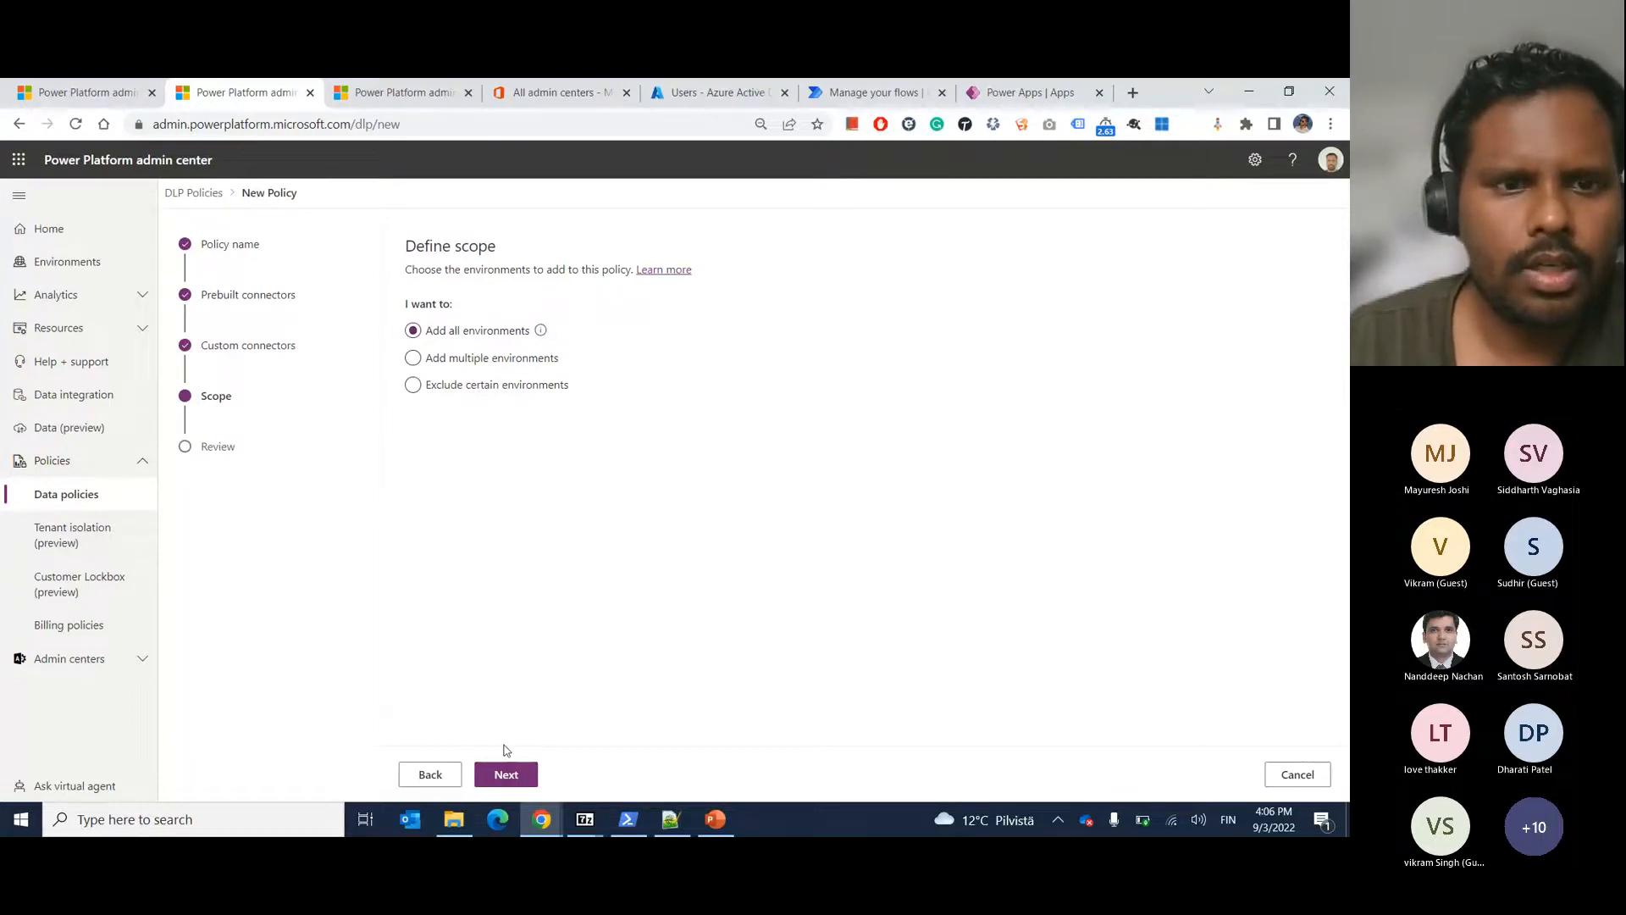
left_click(509, 774)
left_click(519, 779)
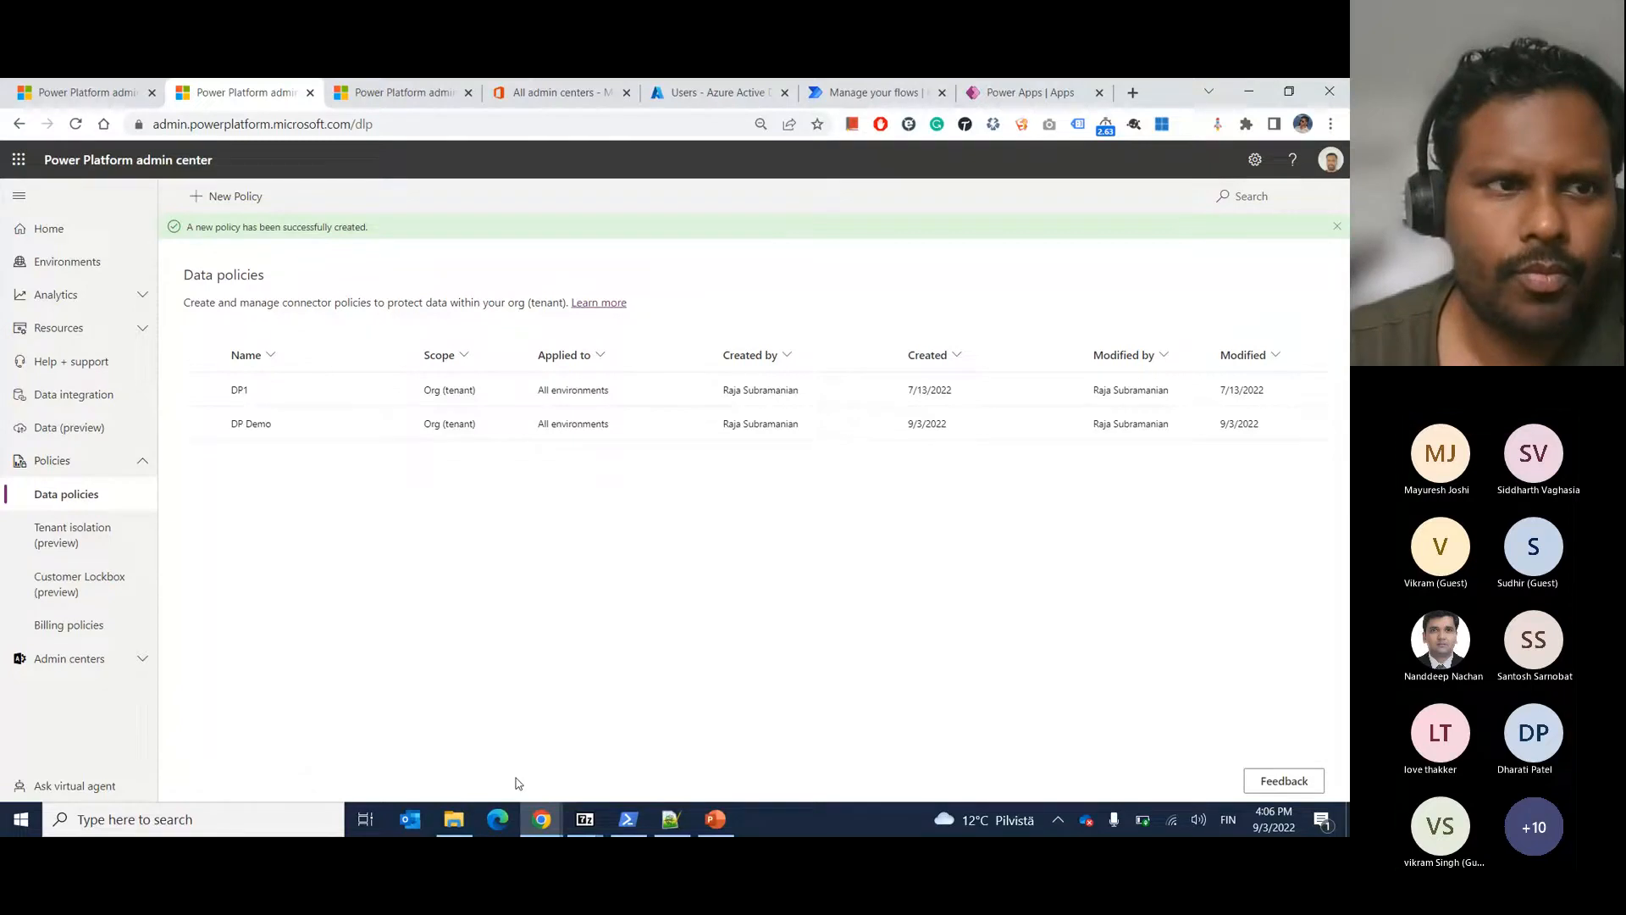
Return to the default environment's managed environment settings, highlight the Data policies heading and close the settings.
left_click(76, 93)
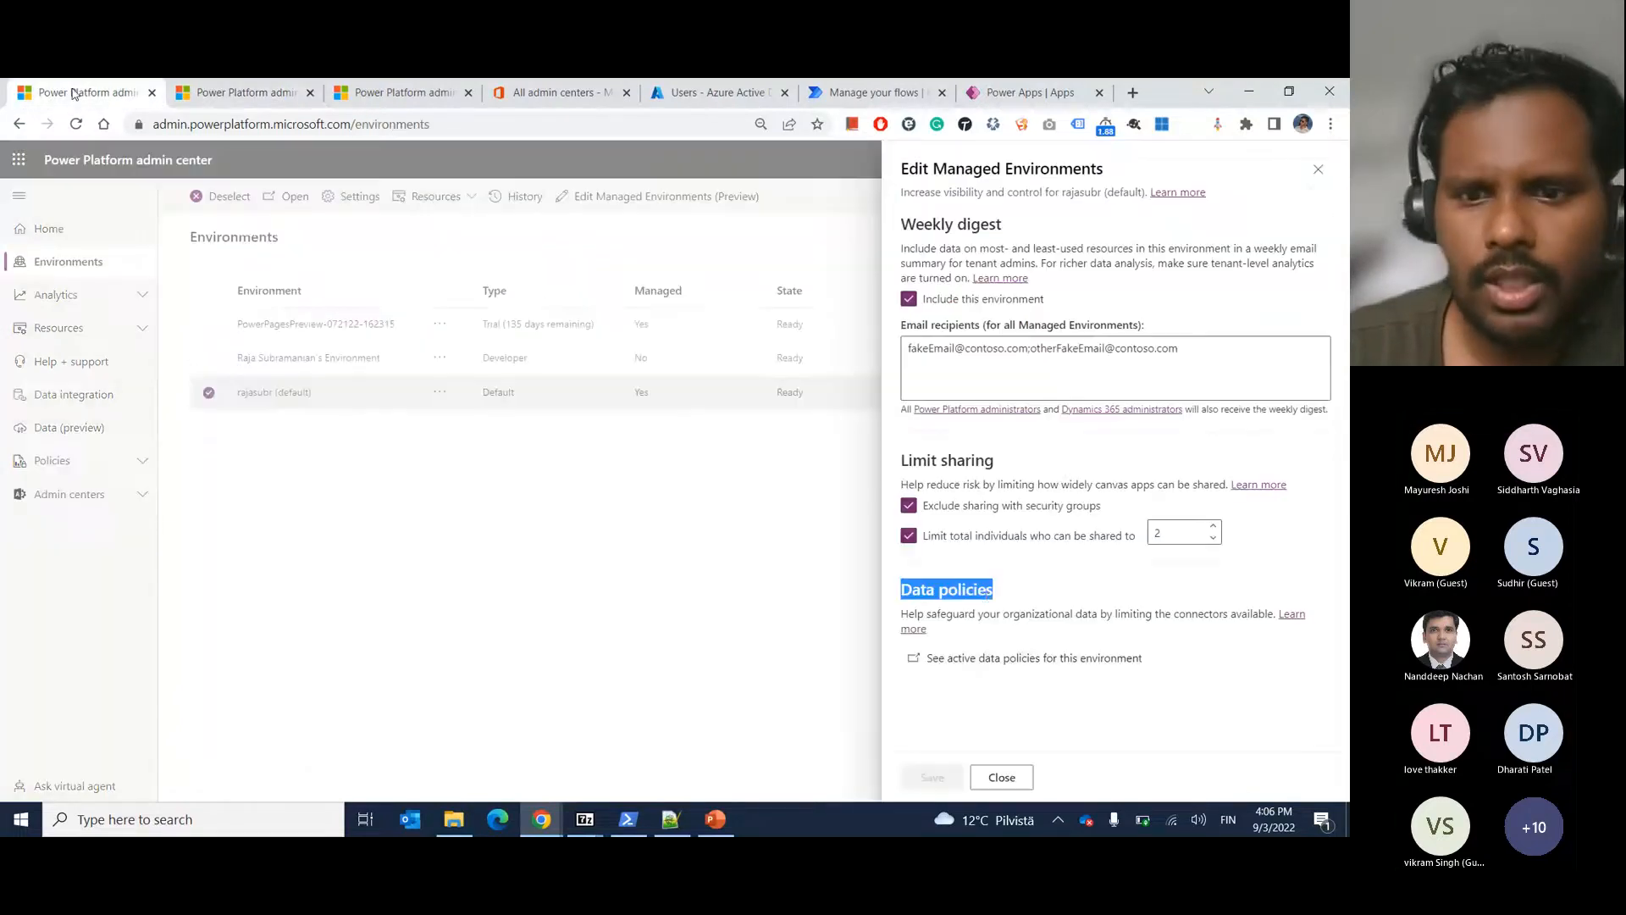
left_click(996, 597)
left_click_drag(998, 596, 900, 592)
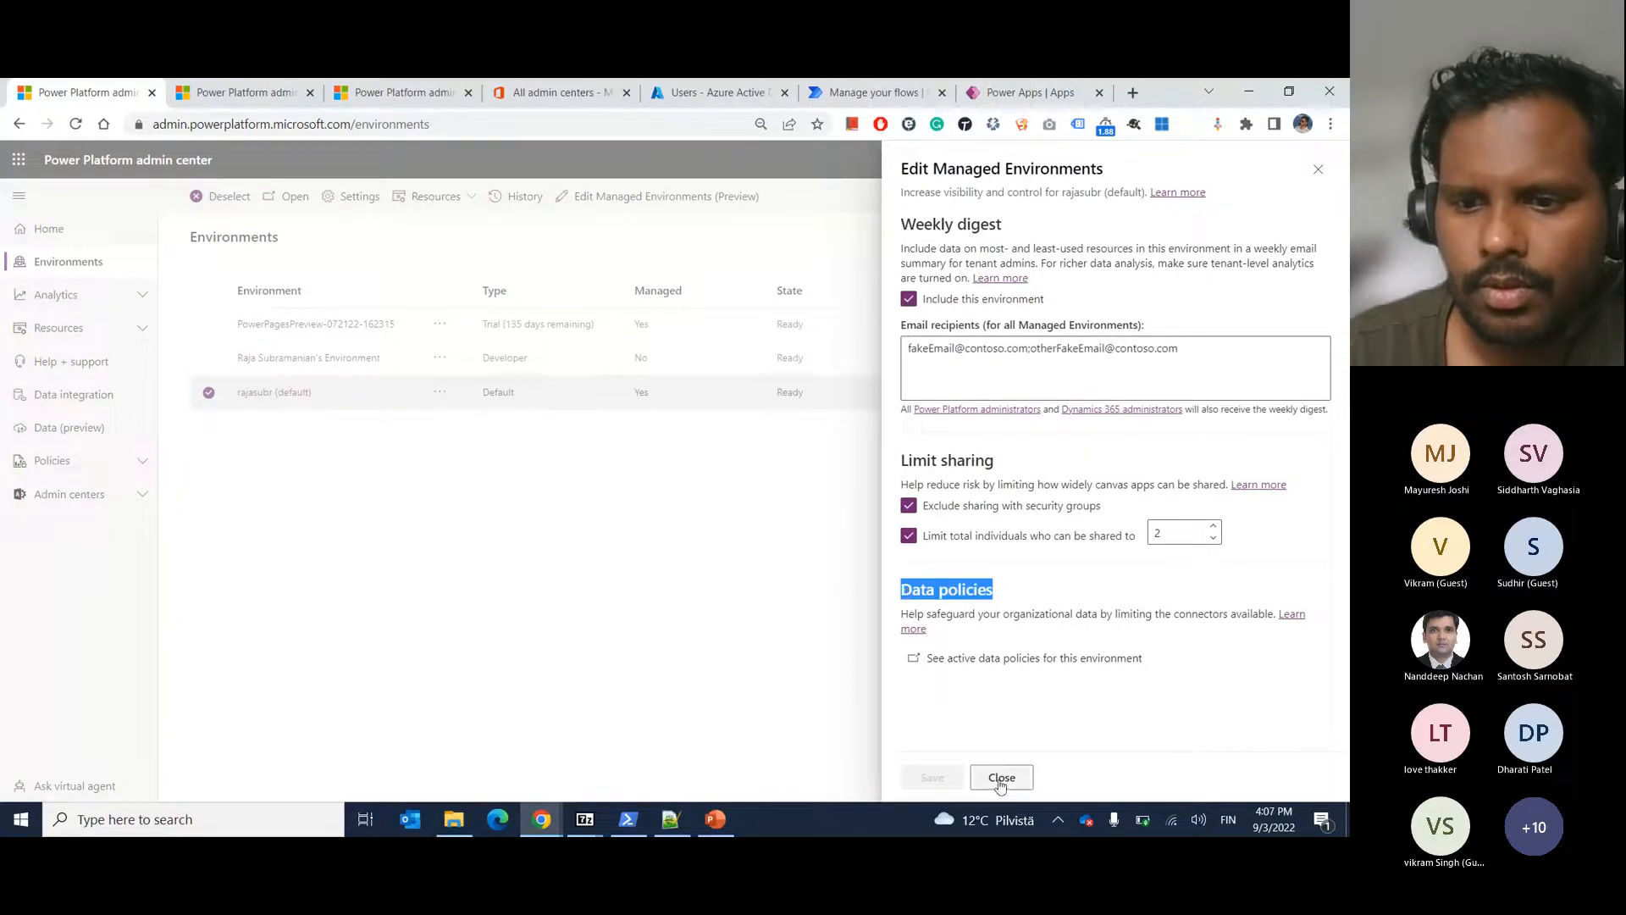
left_click(1001, 778)
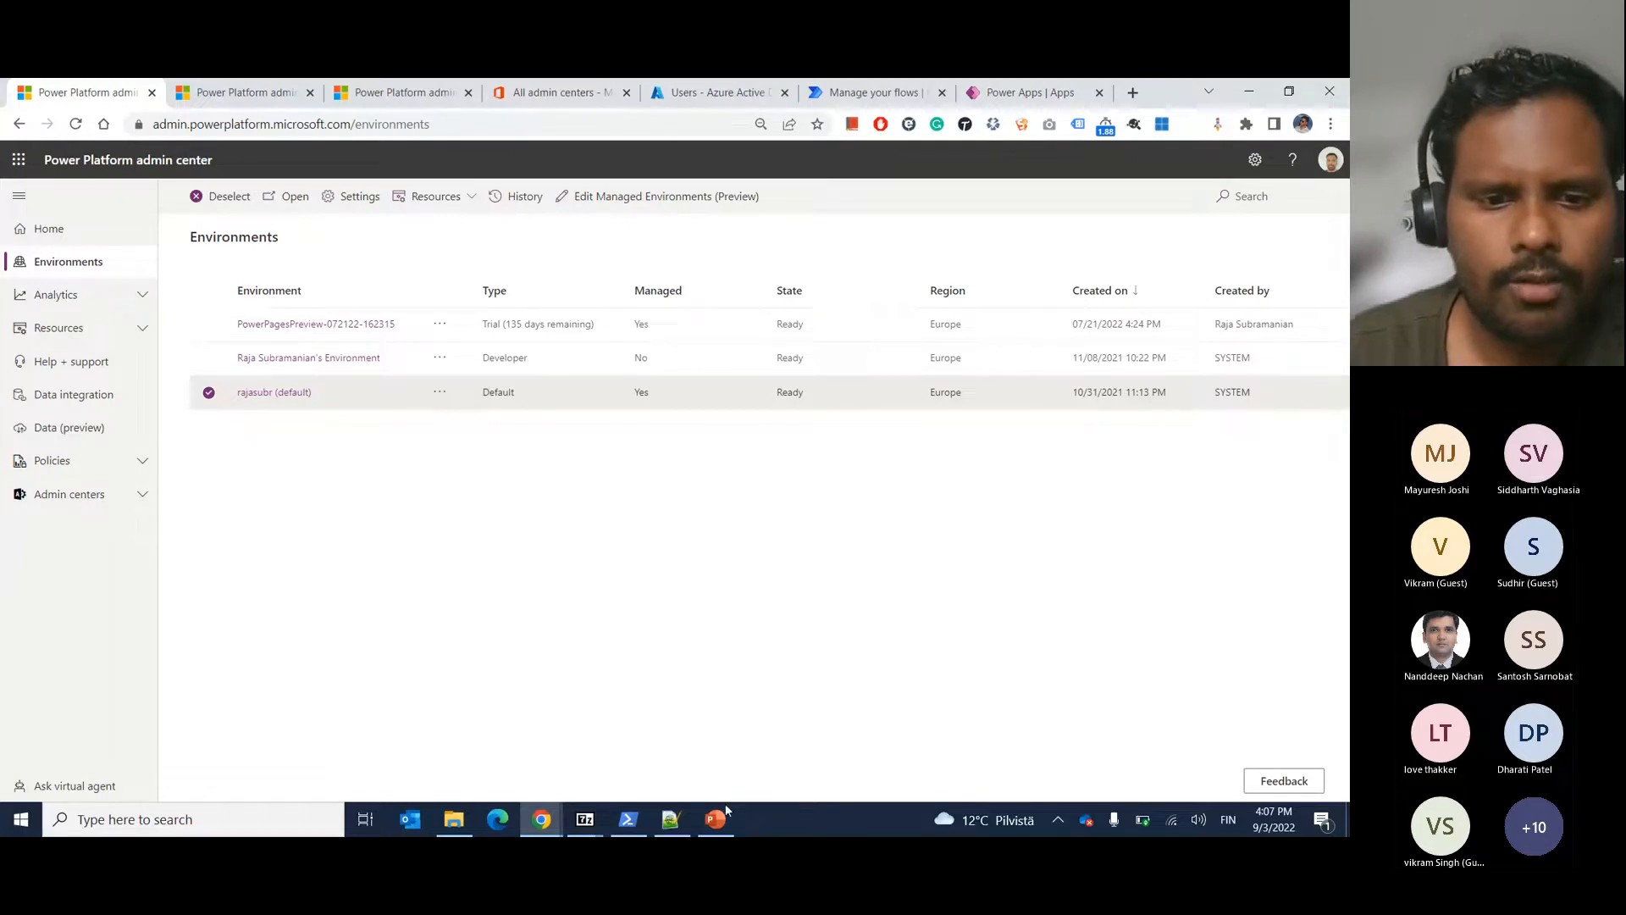
Switch to the Microsoft Teams meeting and open the meeting chat to check for questions.
left_click(542, 819)
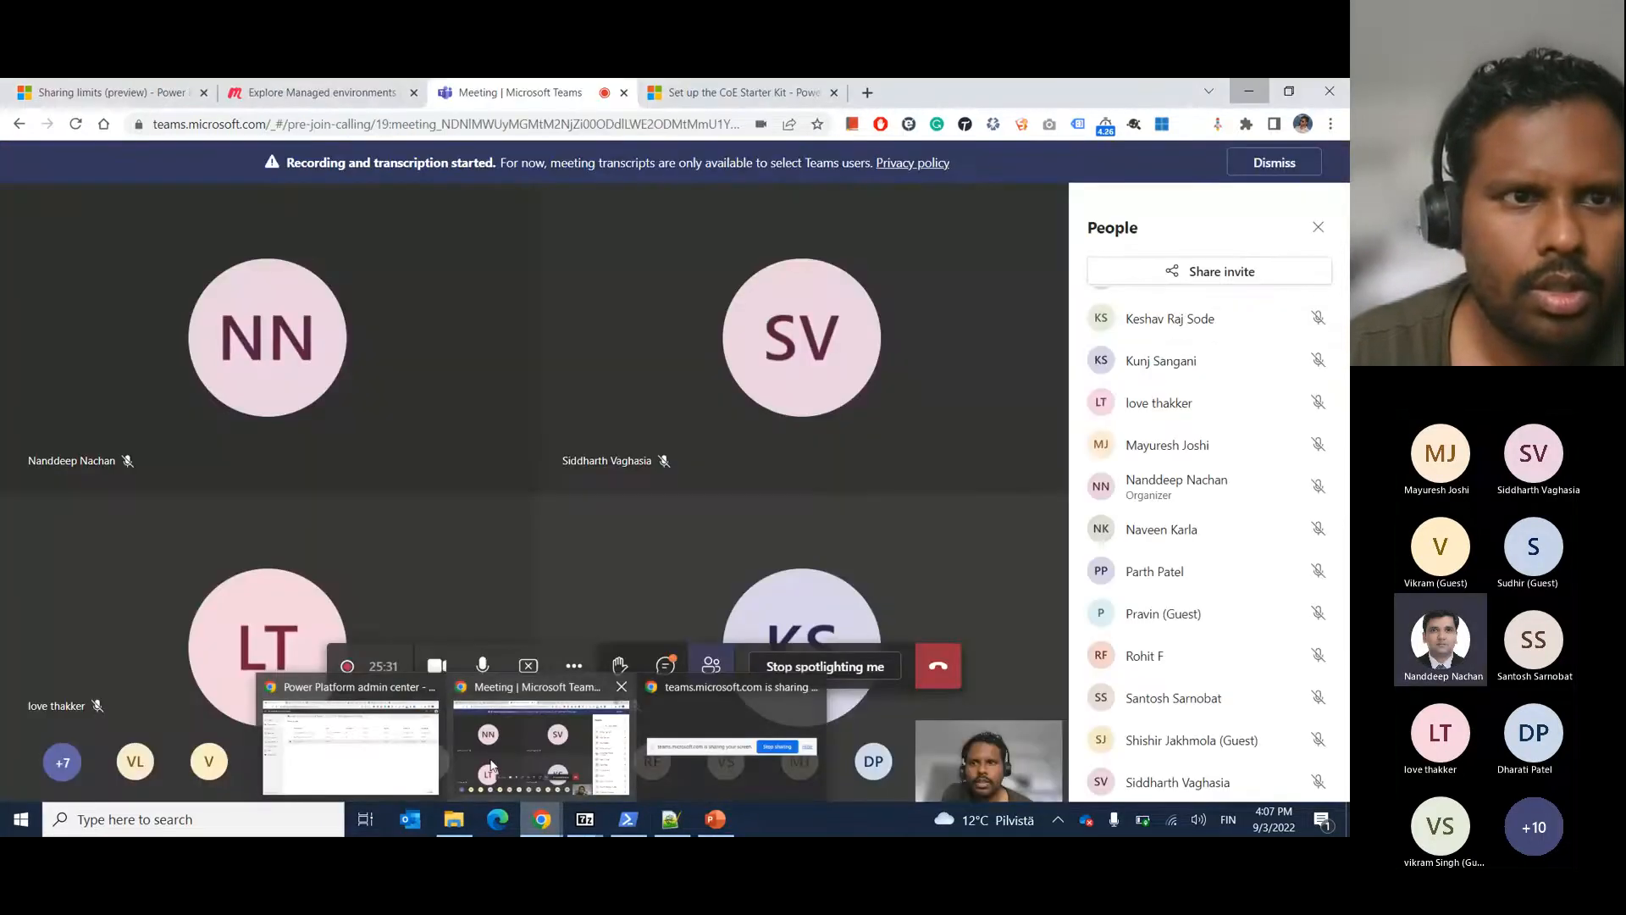
left_click(492, 764)
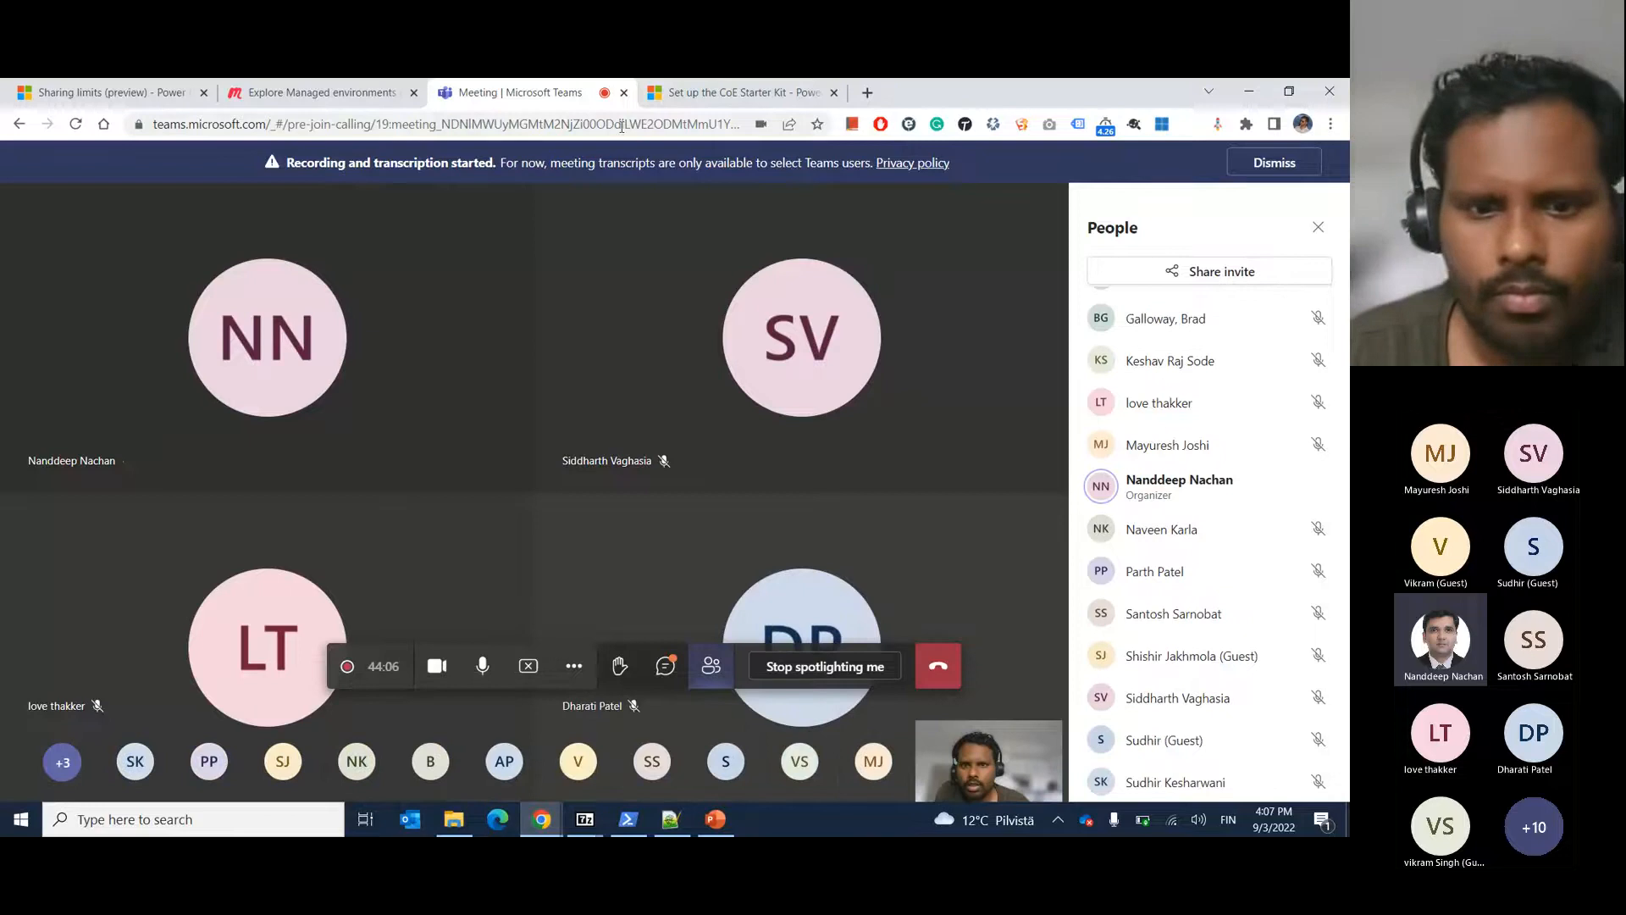
left_click(665, 667)
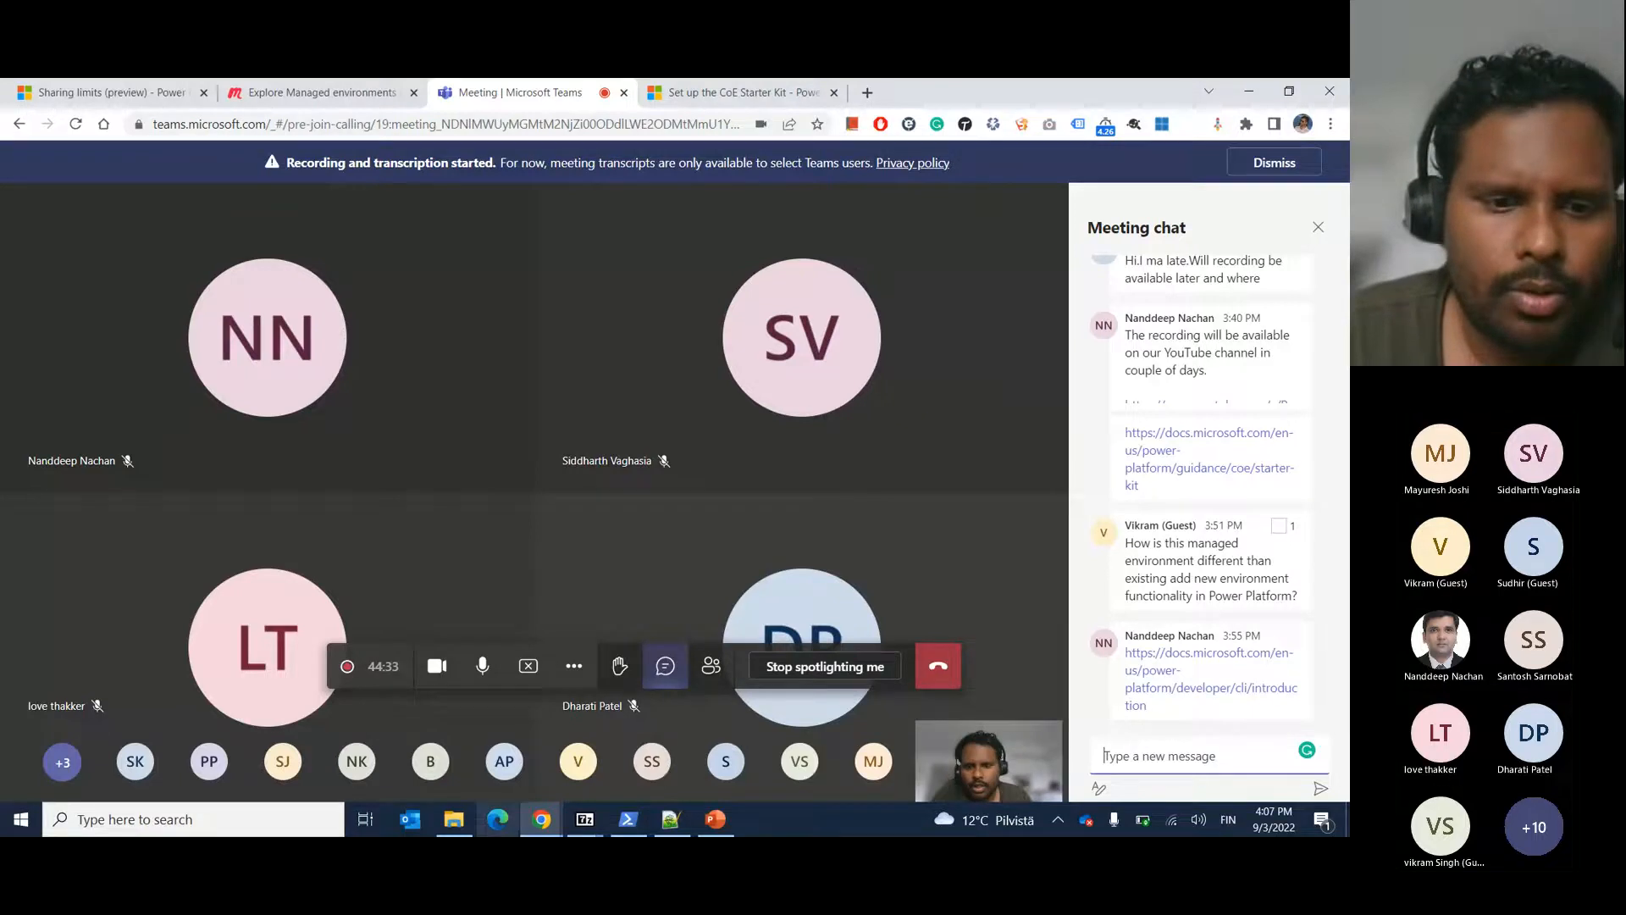
Switch back to the Power Platform admin center, review the managed environment settings of the default environment and close them.
left_click(541, 819)
left_click(407, 745)
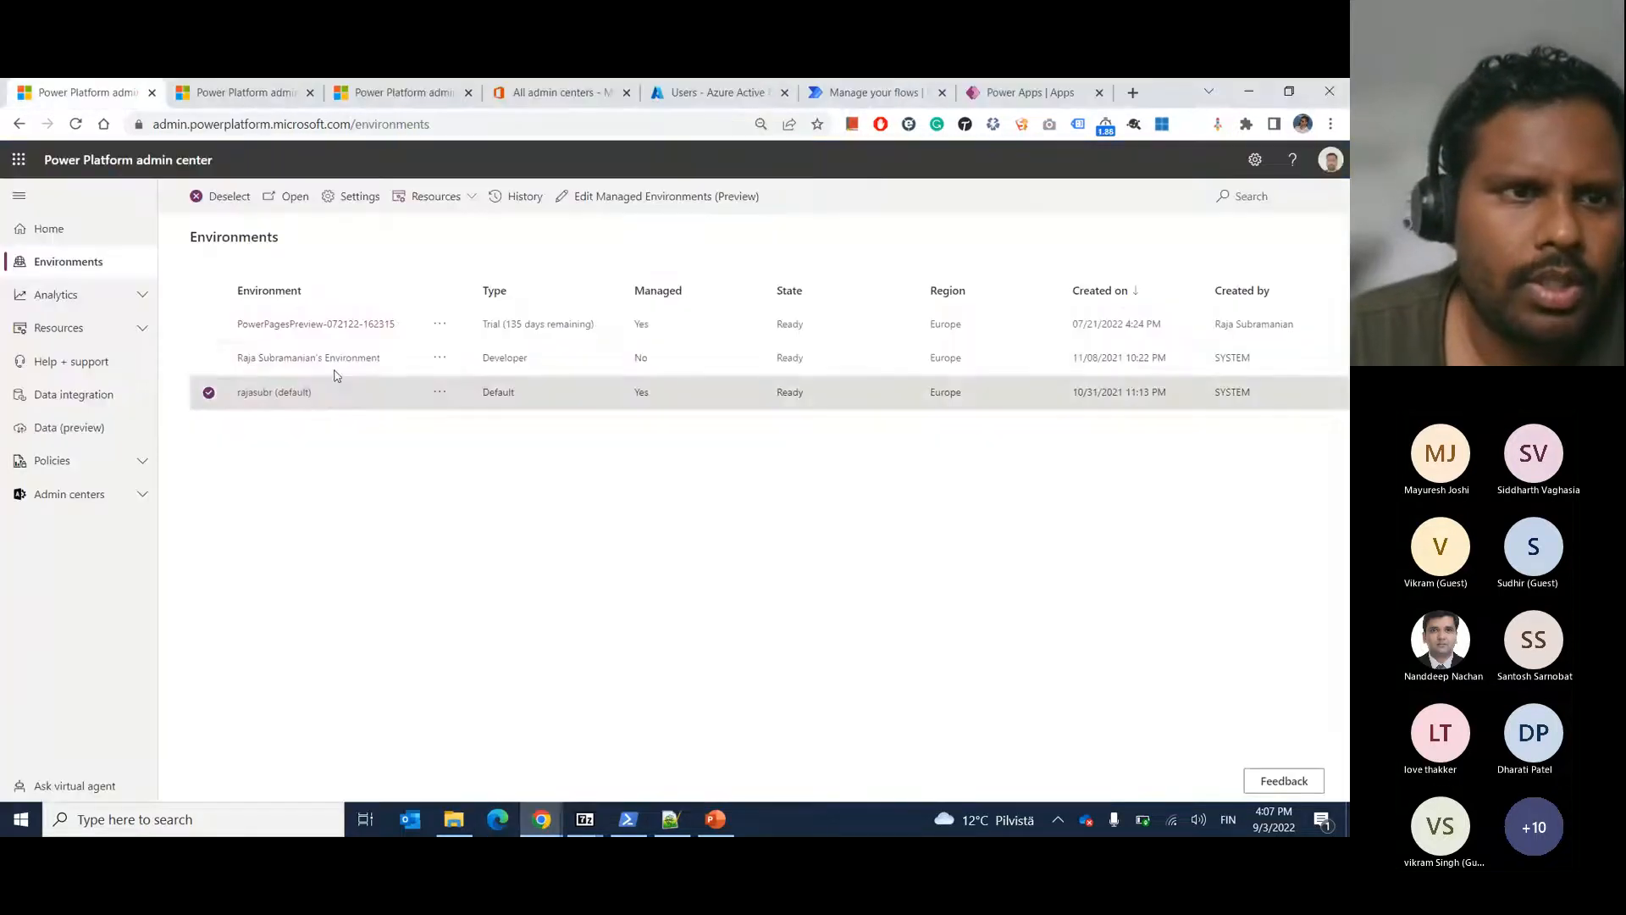
left_click(209, 392)
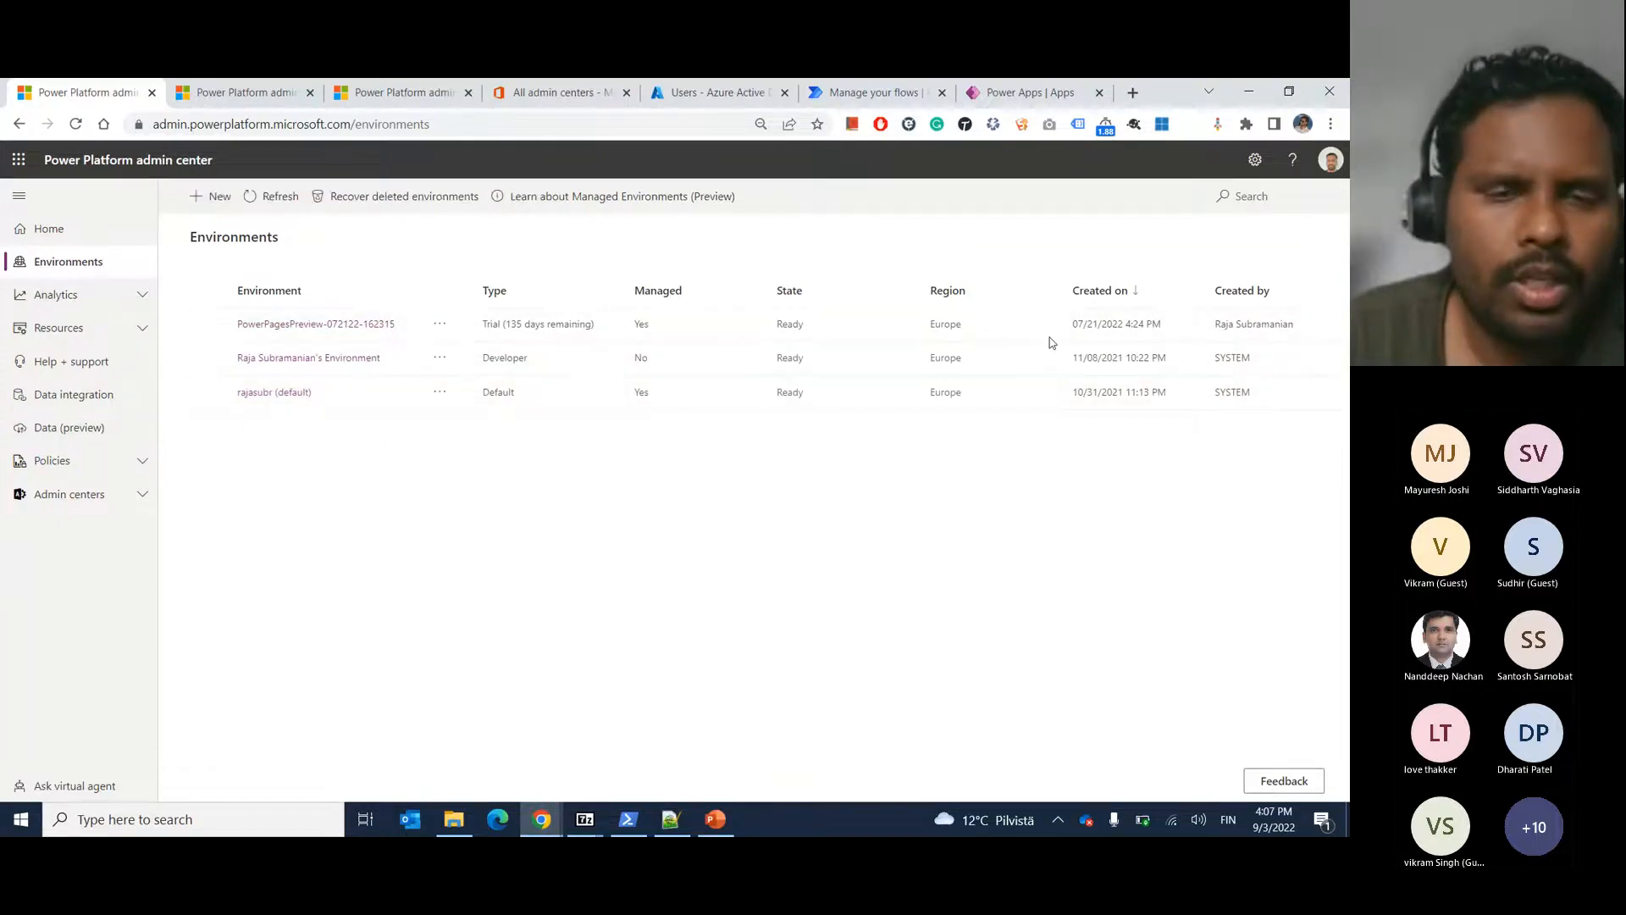
left_click(208, 393)
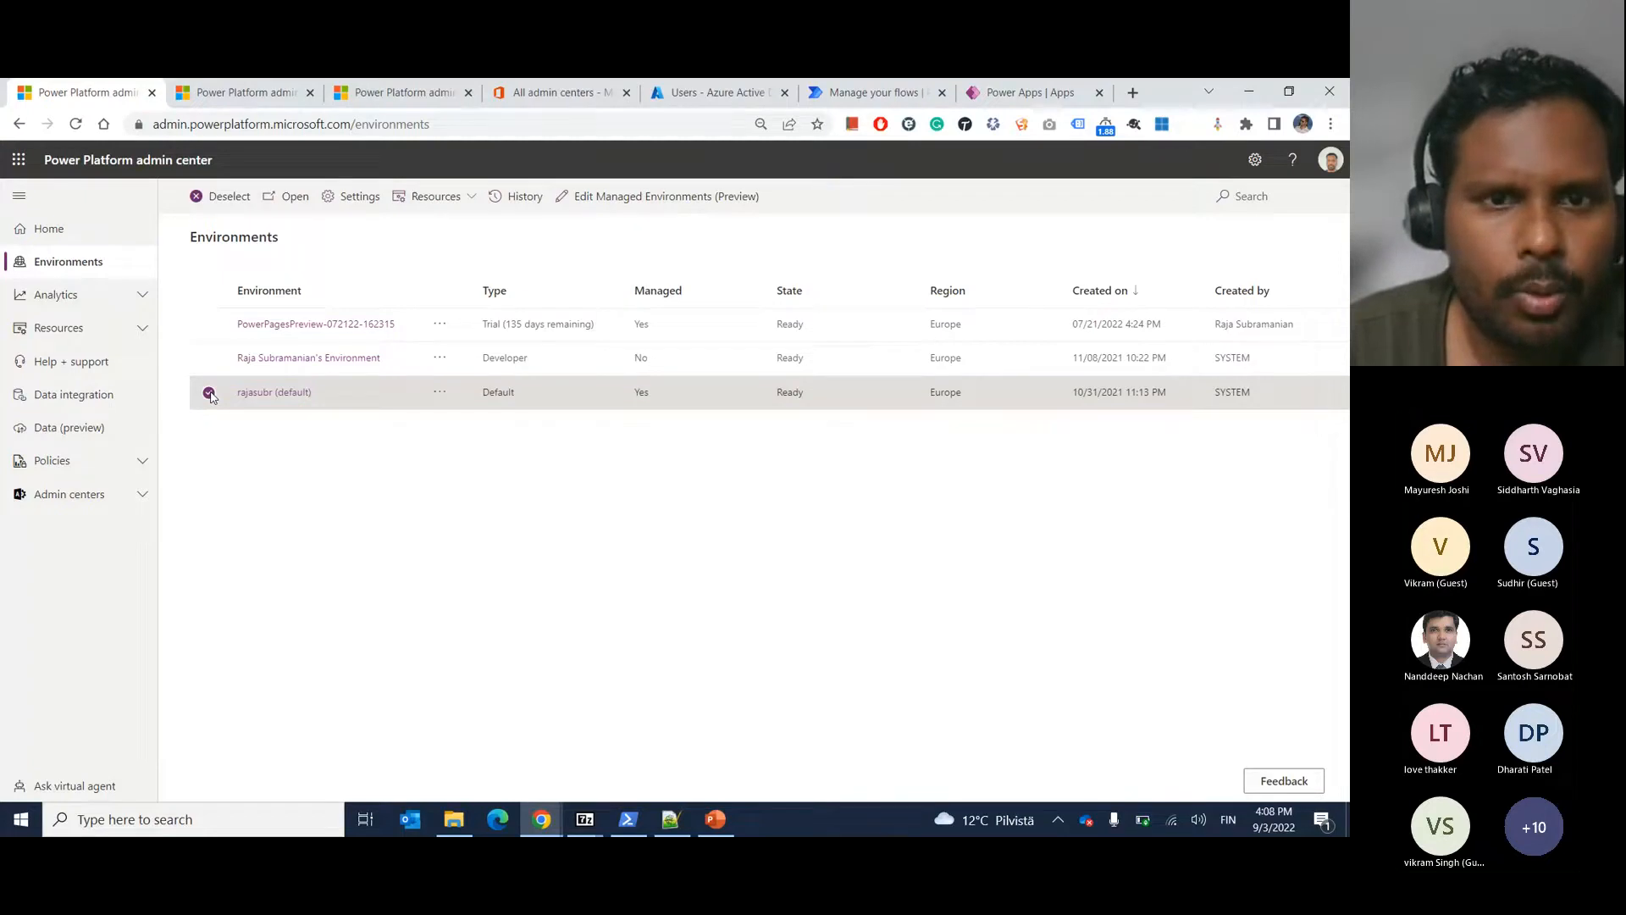
left_click(653, 198)
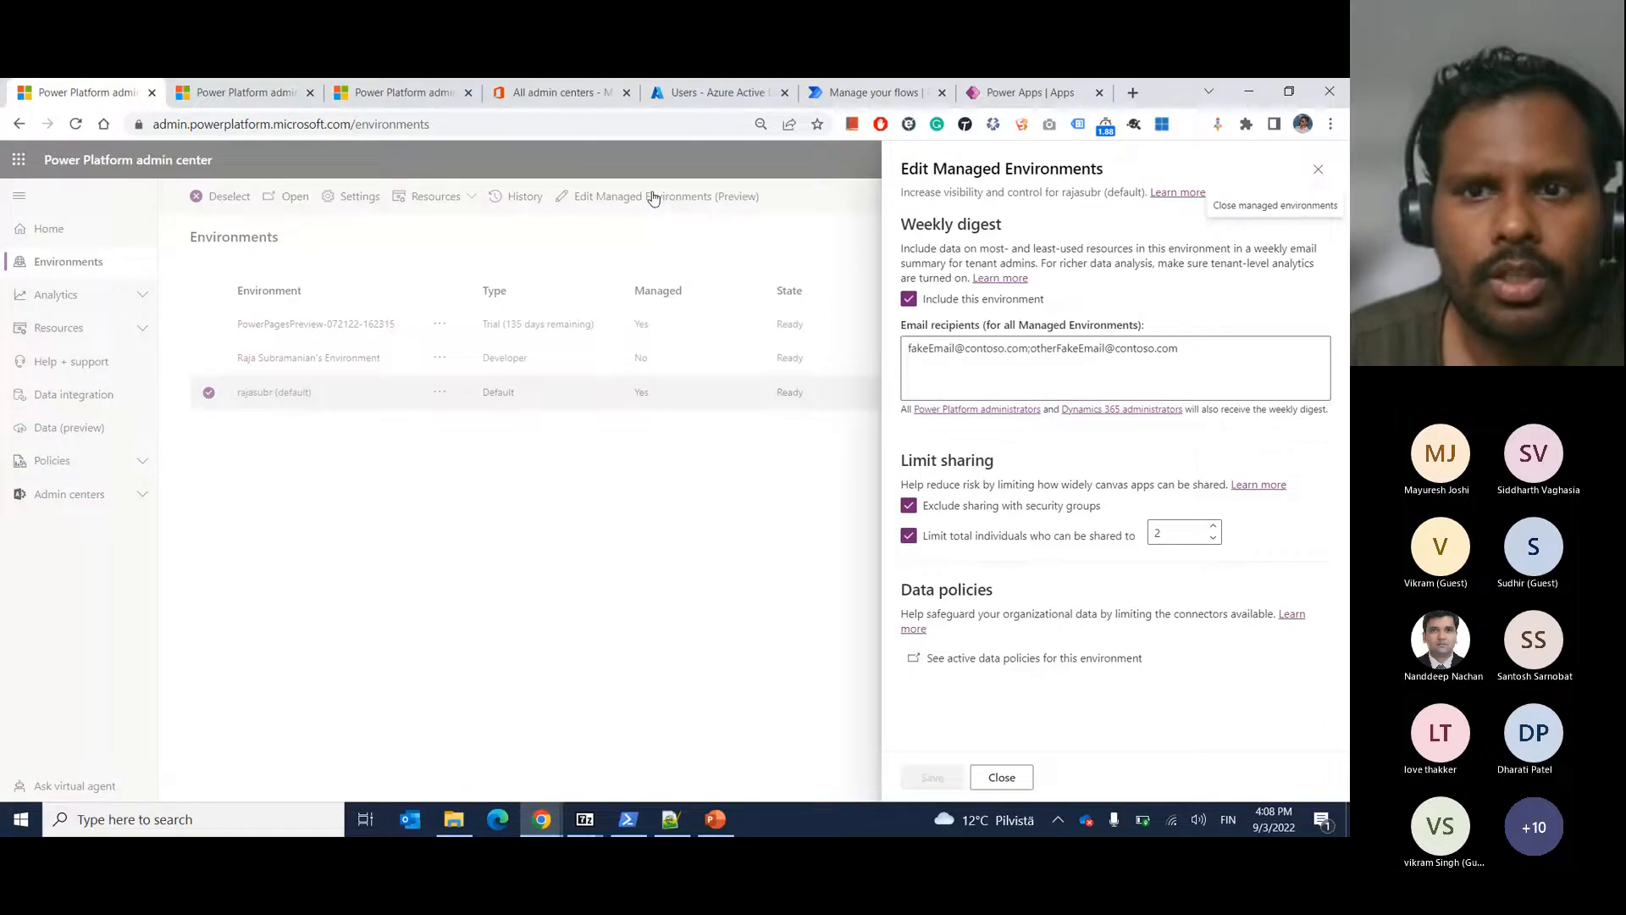
left_click(1318, 169)
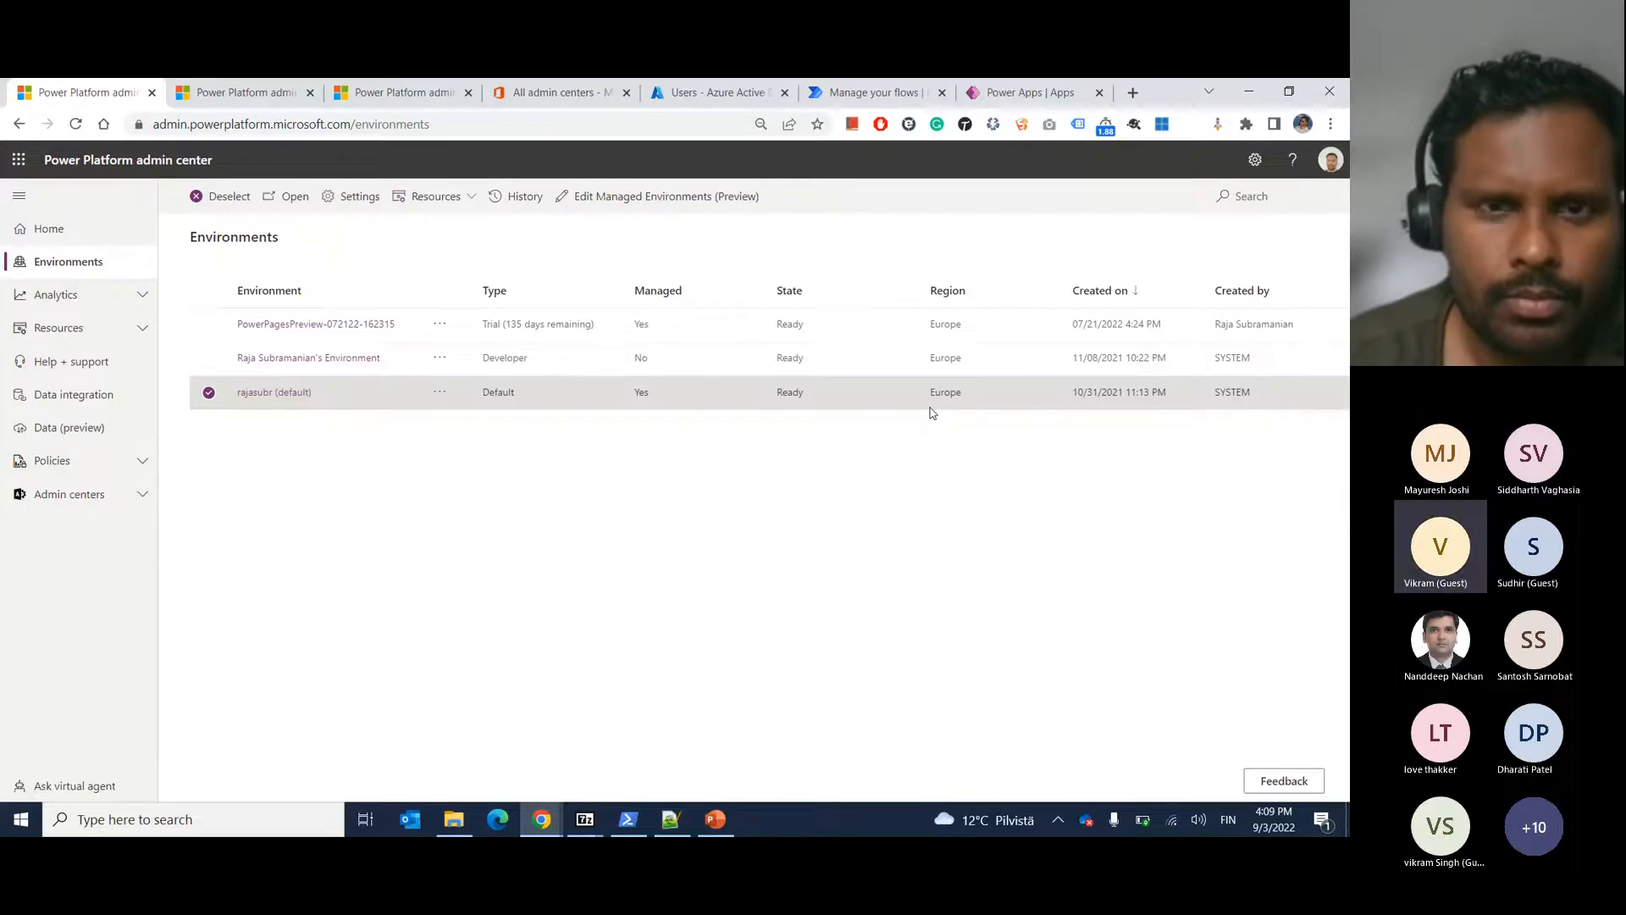
Check the Teams meeting, then switch to PowerPoint and start the slide show at the License Considerations slide.
mouse_move(544, 819)
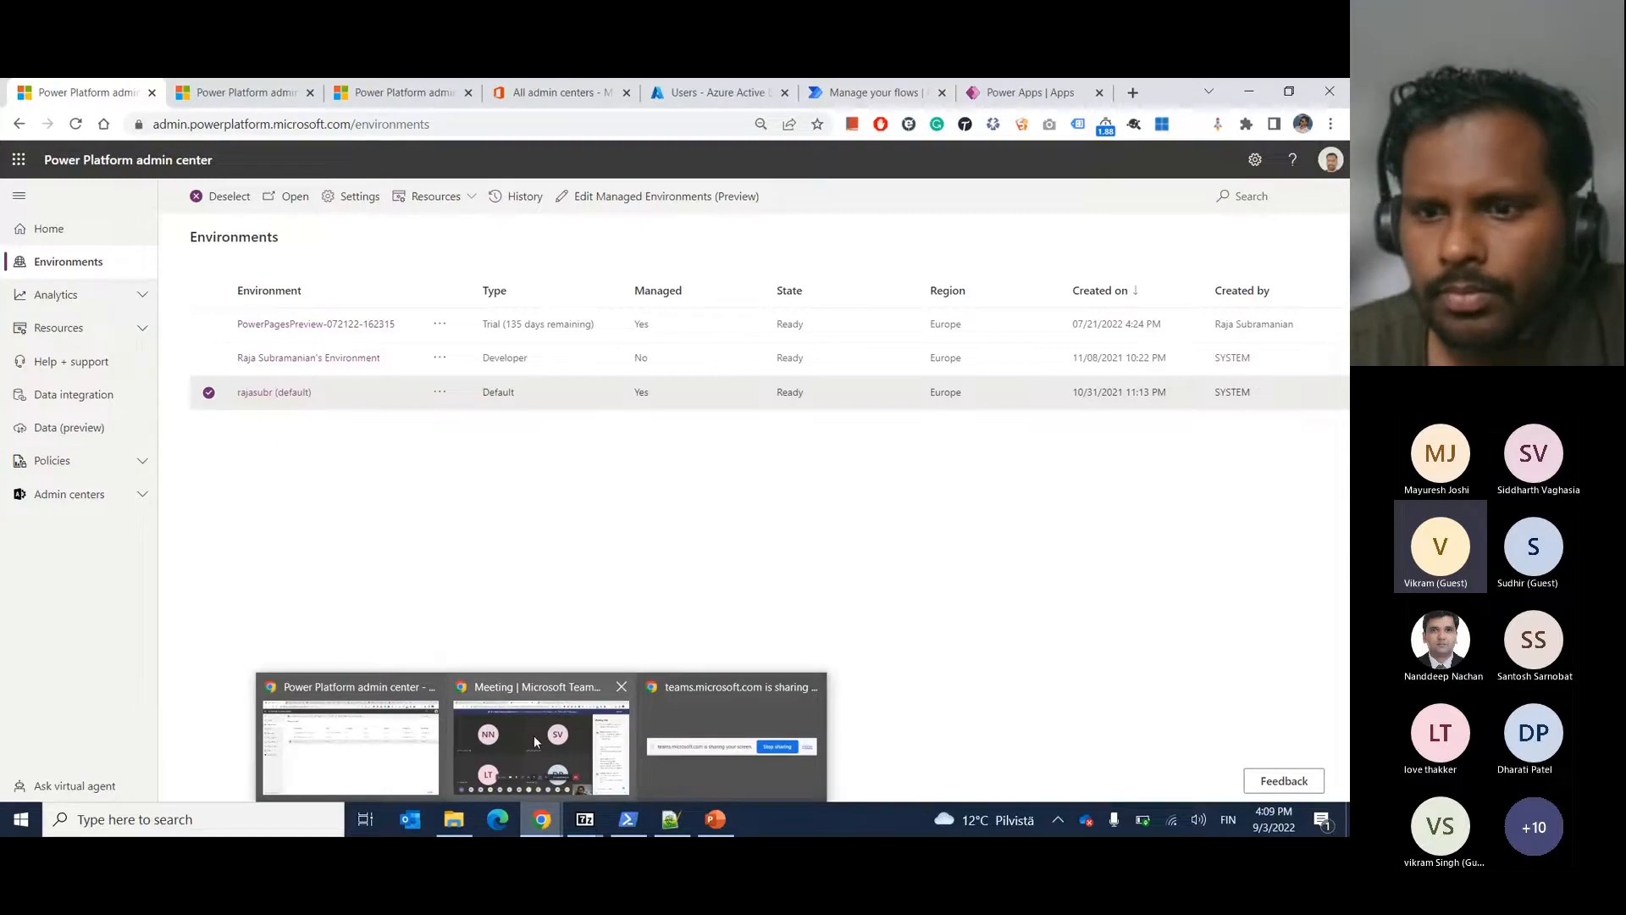
left_click(533, 735)
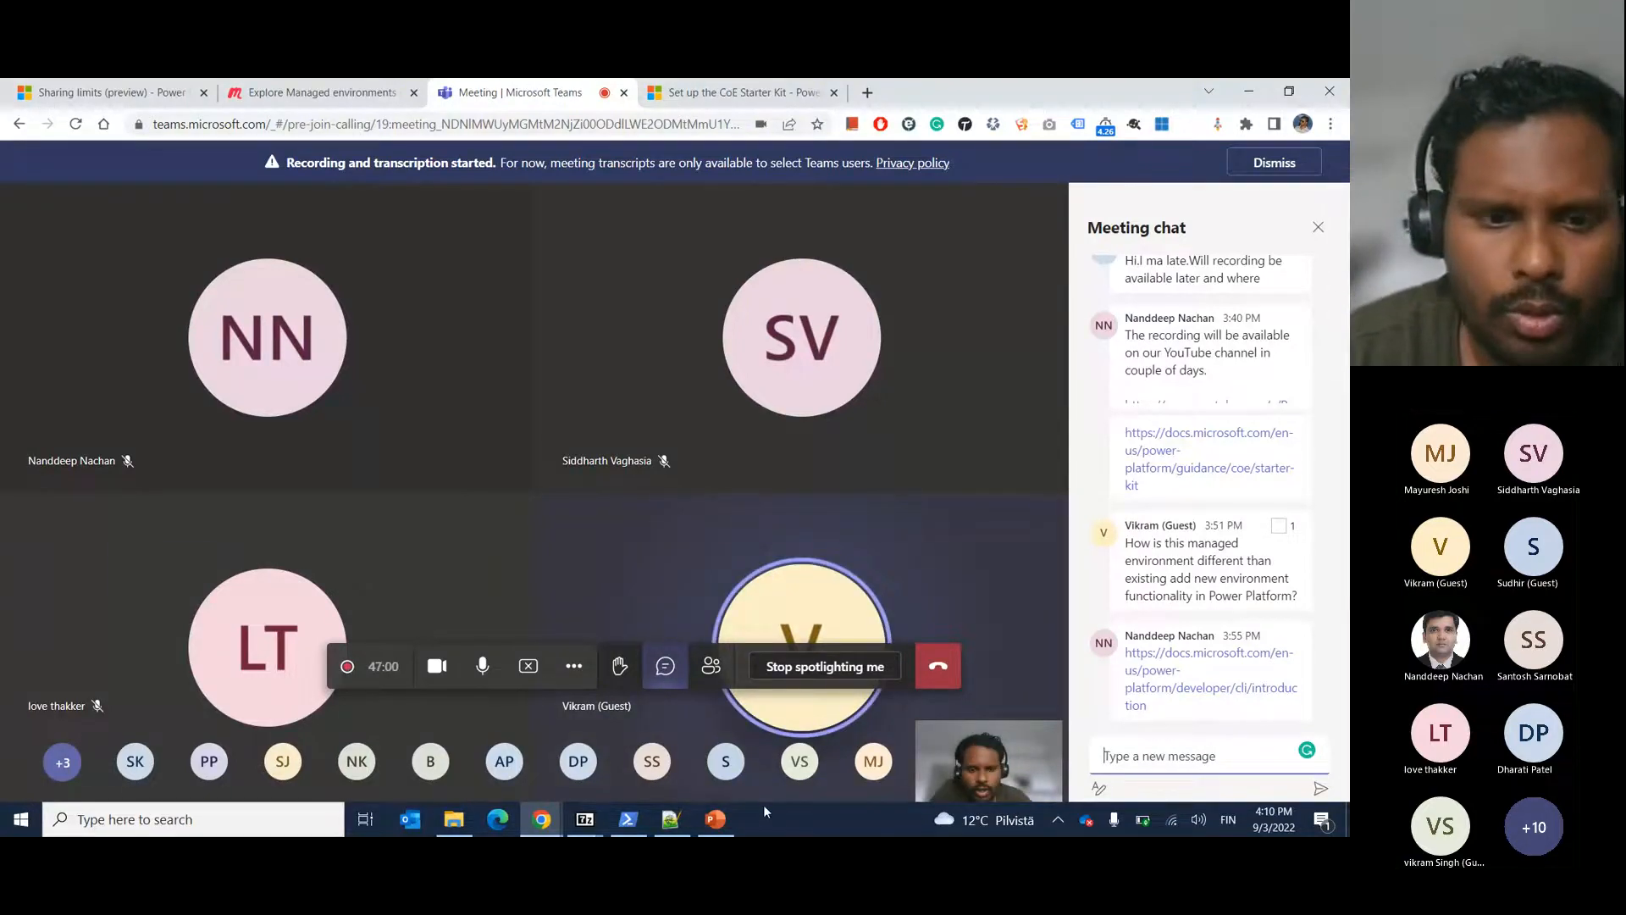
left_click(725, 828)
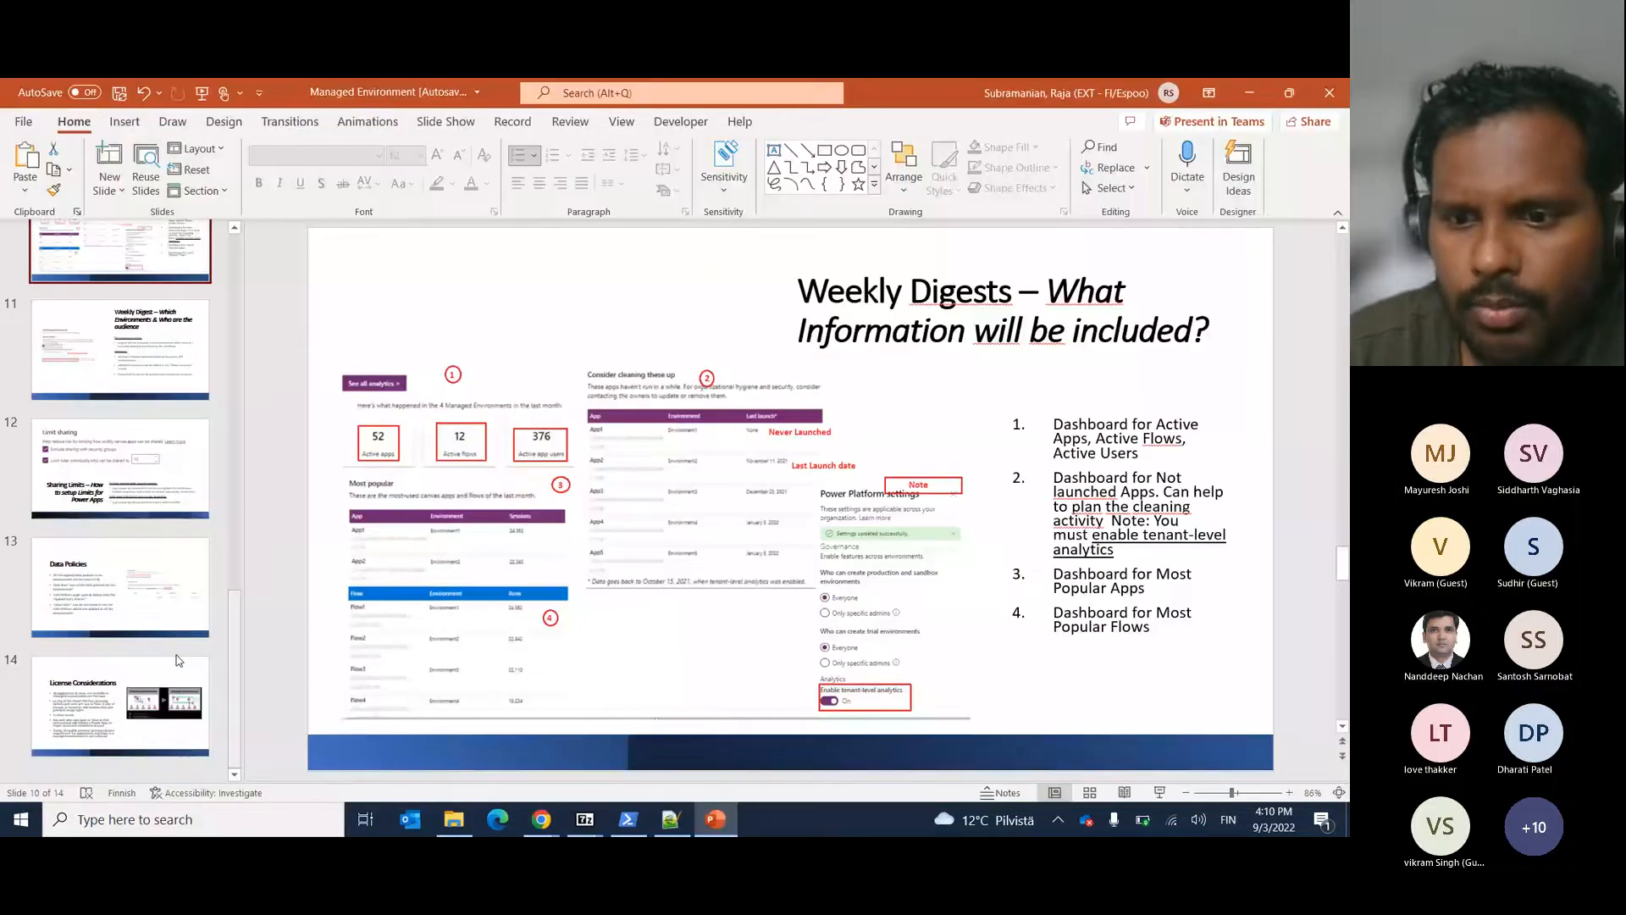
left_click(179, 660)
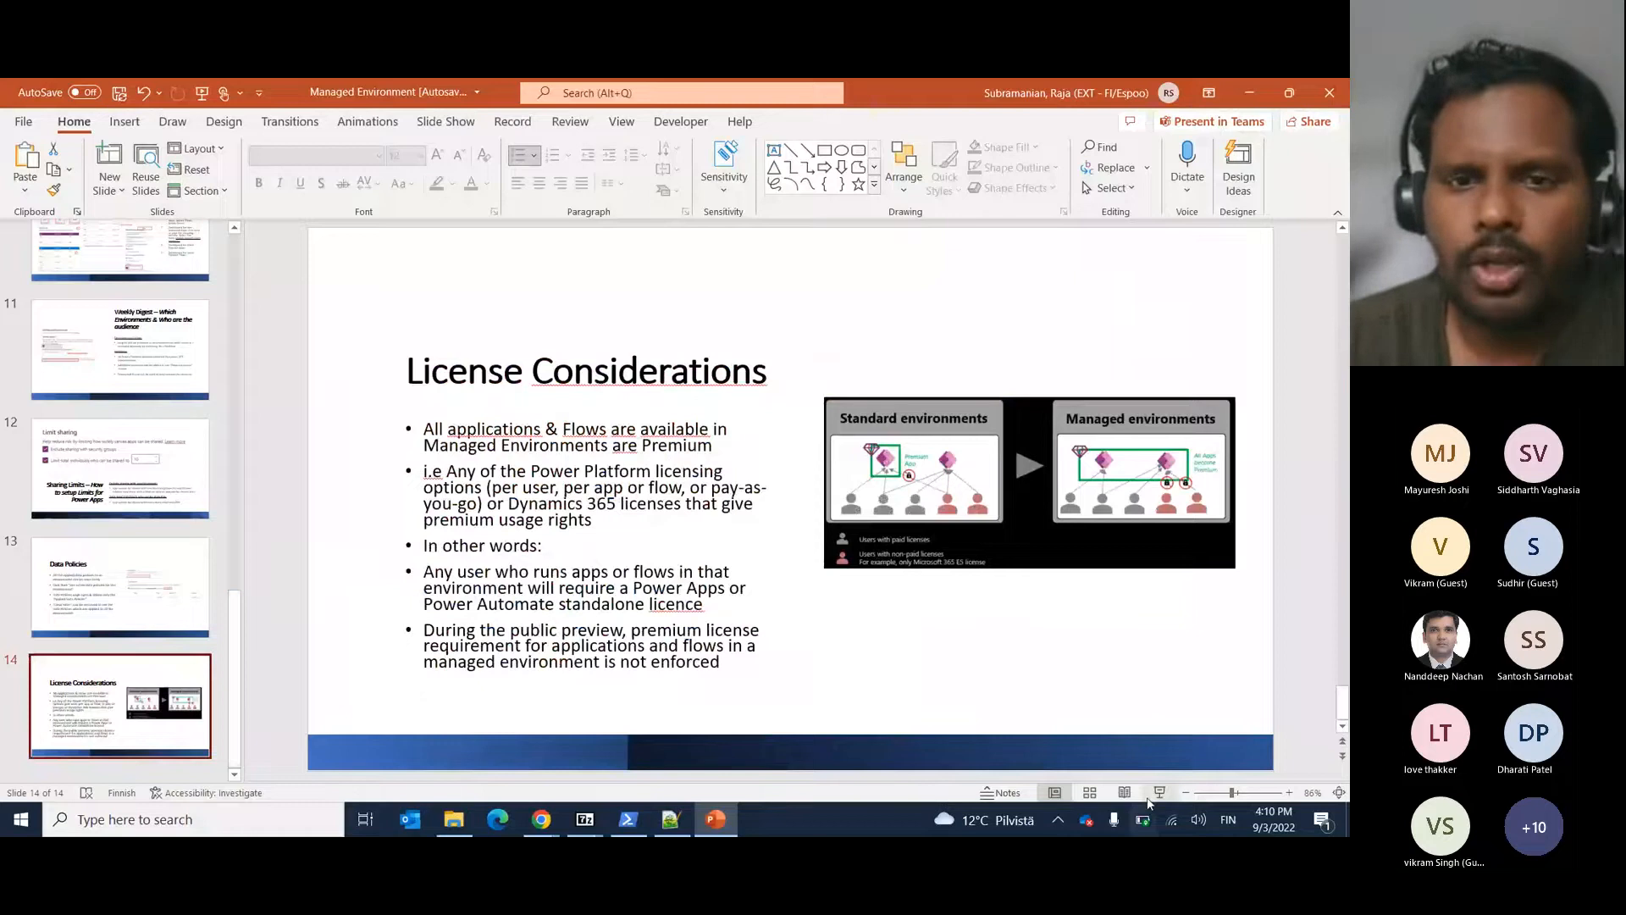
left_click(1152, 797)
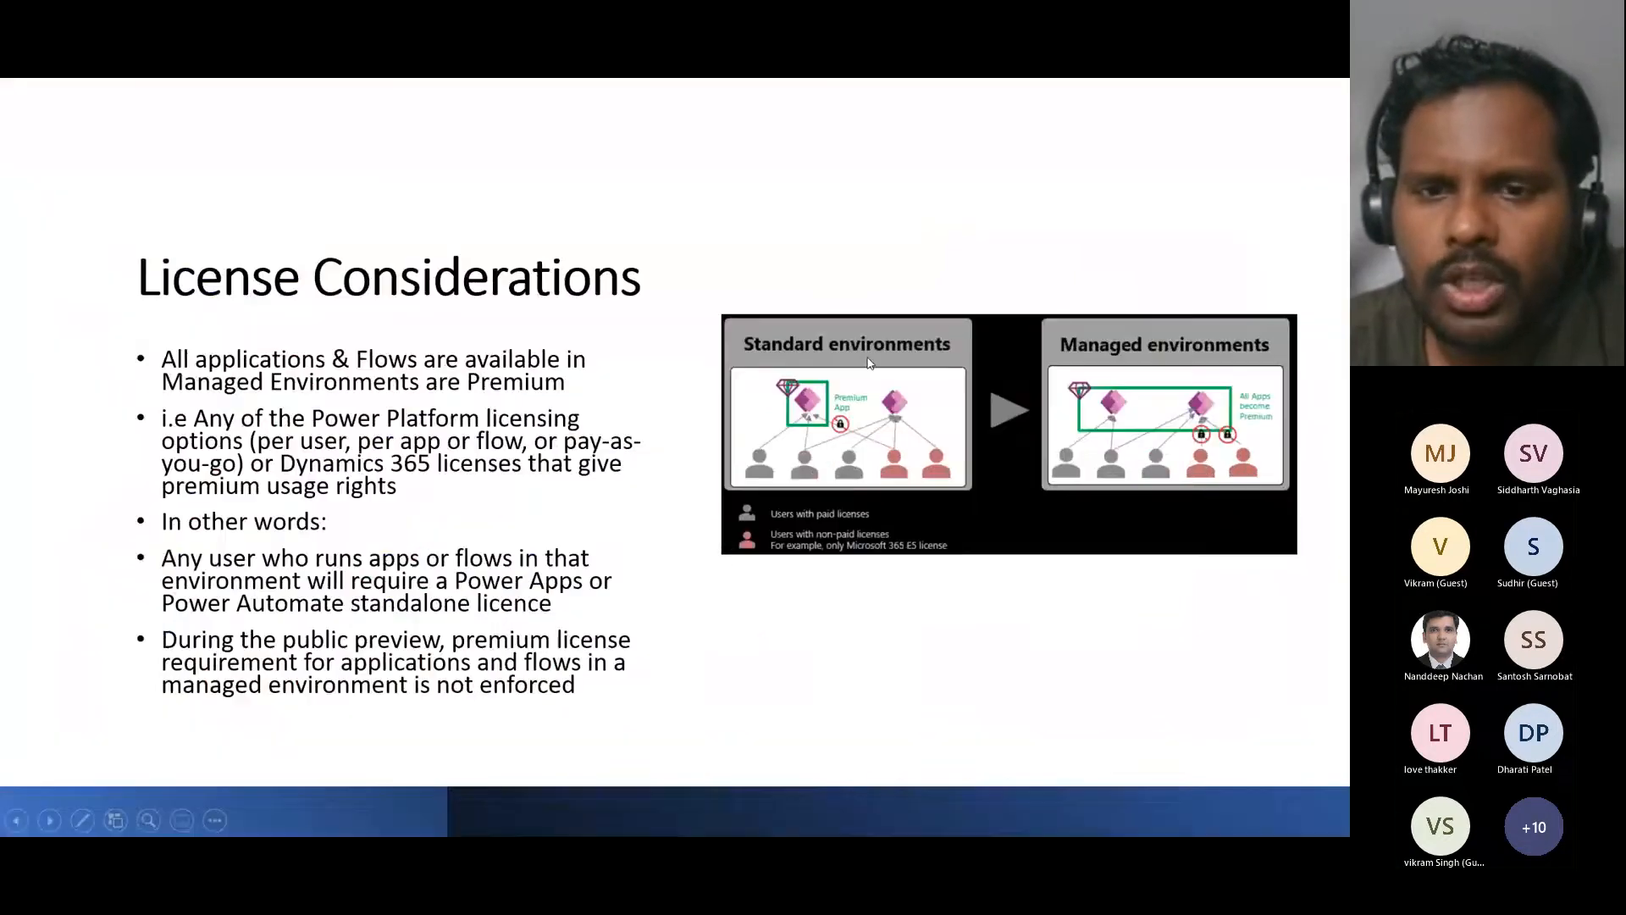